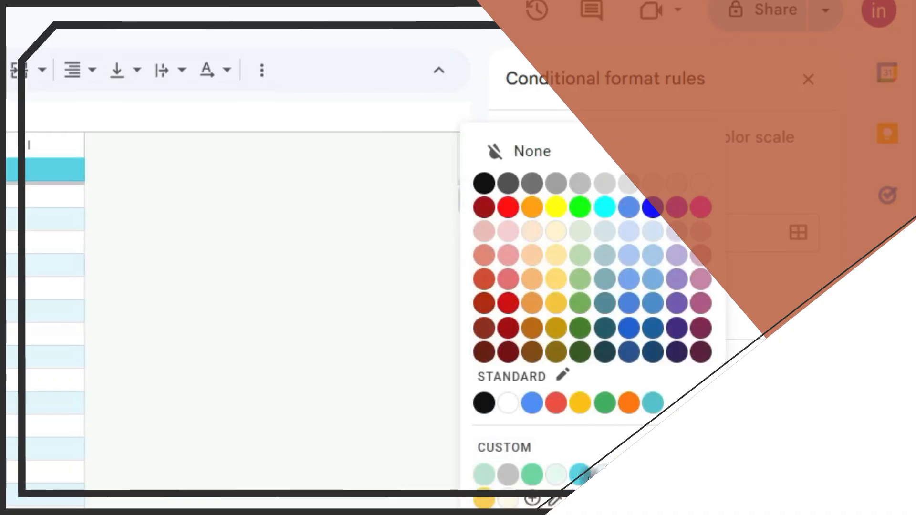
left_click(582, 474)
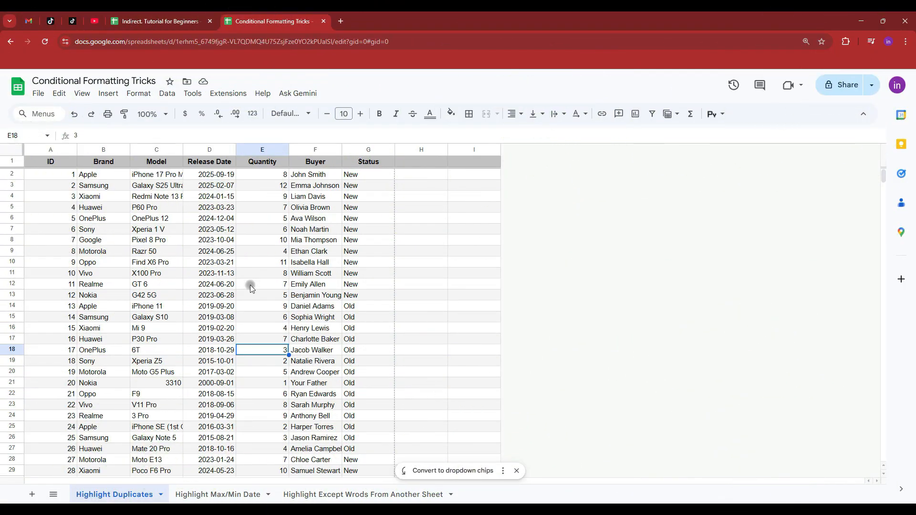
Look through the Highlight Max/Min Date and Highlight Except Wrods From Another Sheet tabs and return to Highlight Duplicates
left_click(263, 252)
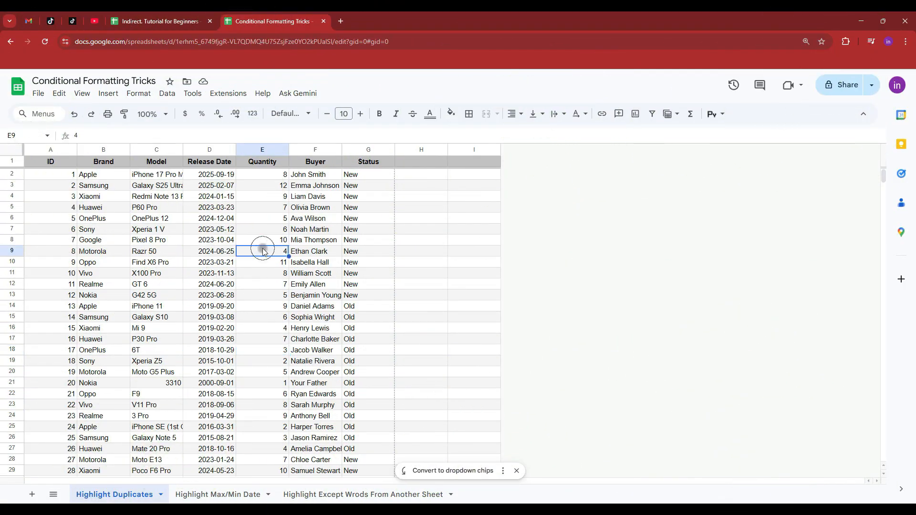
left_click(219, 493)
left_click(286, 494)
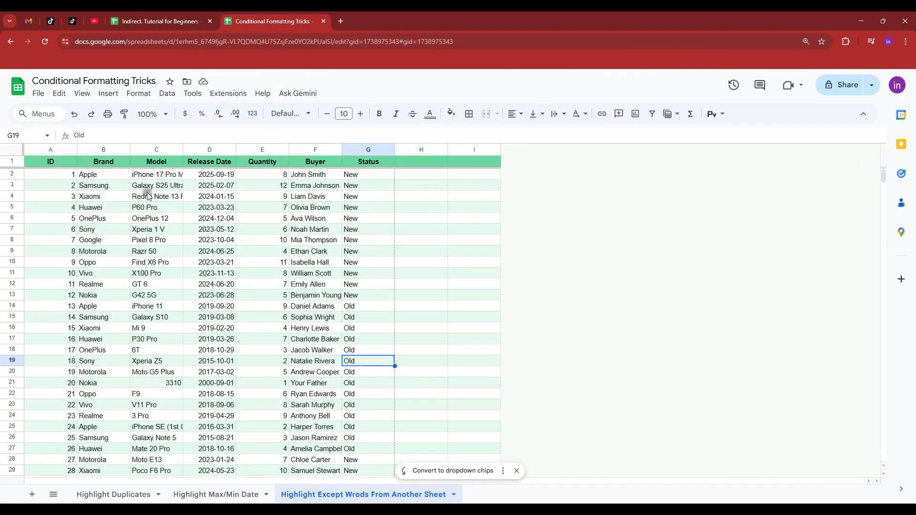
left_click(241, 494)
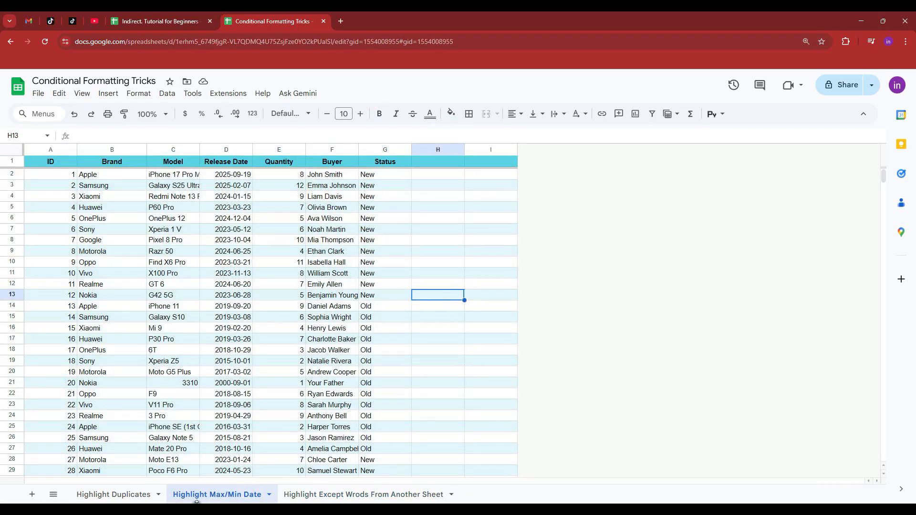
left_click(114, 494)
left_click(382, 268)
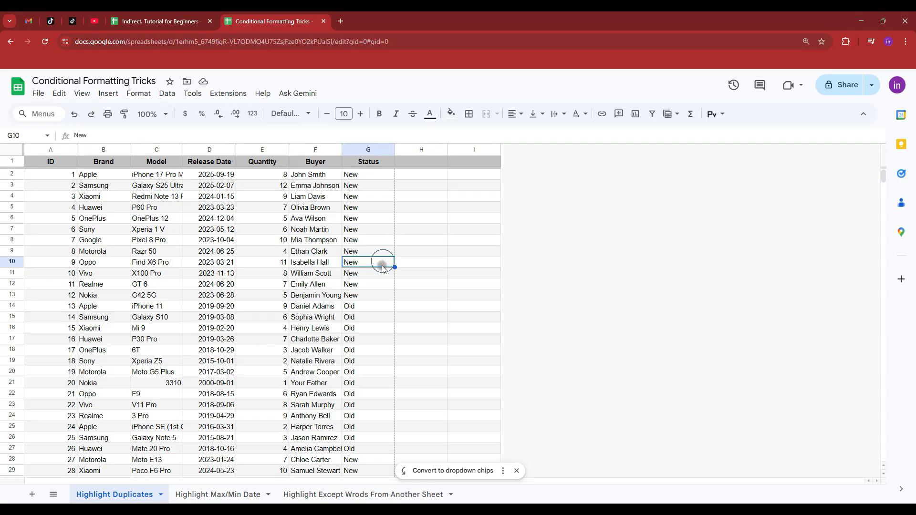
Remove the existing alternating colors from the table on the Highlight Duplicates sheet
key("ctrl+a")
left_click(400, 227)
left_click_drag(59, 149, 371, 150)
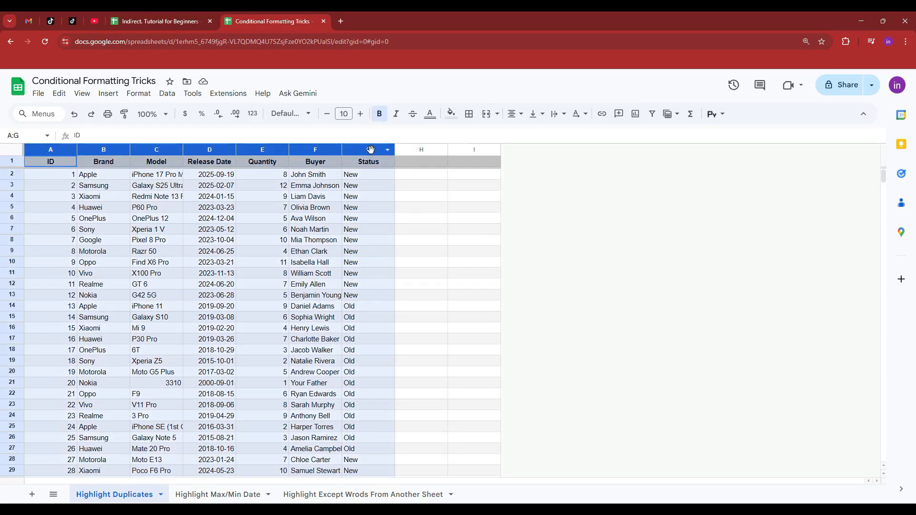
left_click(138, 93)
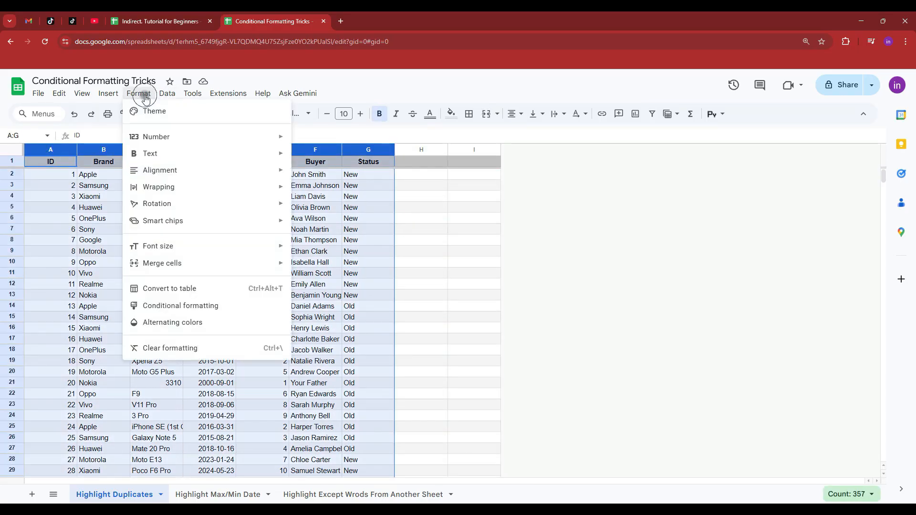
left_click(196, 328)
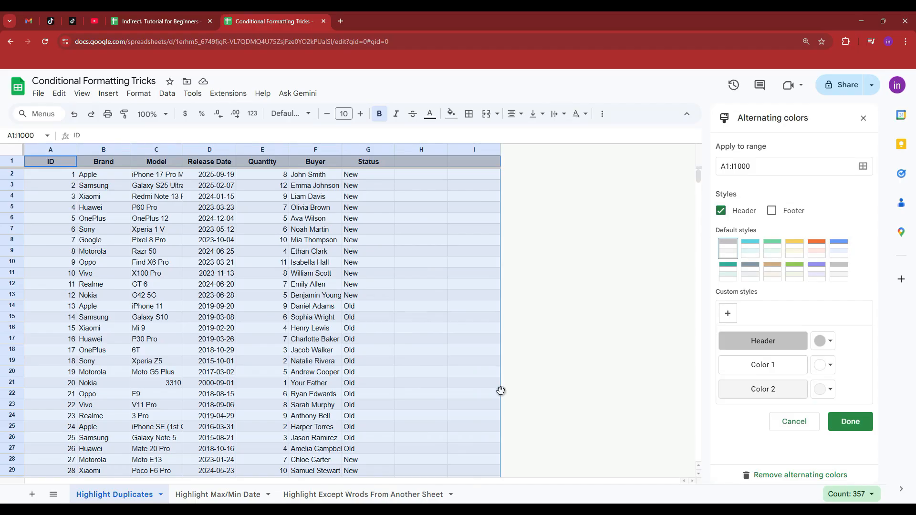
left_click(784, 476)
left_click(739, 249)
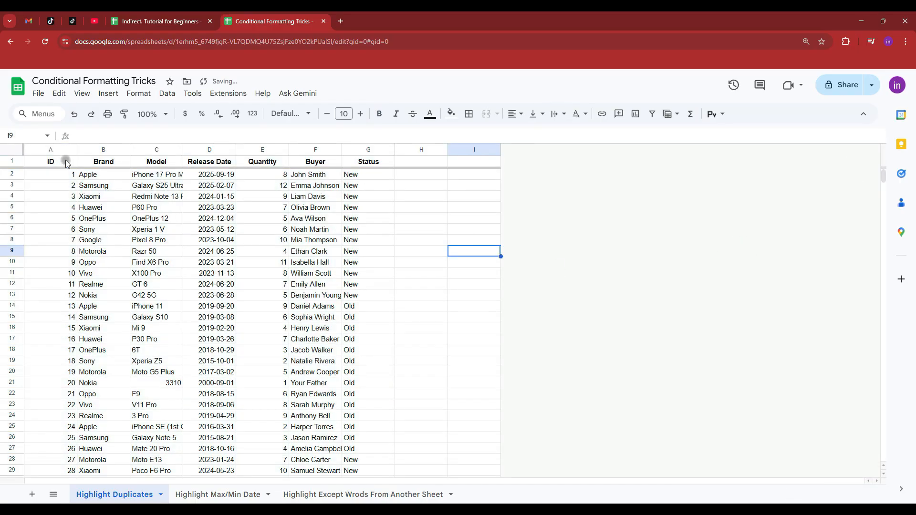
Apply alternating colors to columns A to G only, trying several default styles and settling on the grey one with a header
left_click_drag(50, 150, 358, 151)
left_click(139, 93)
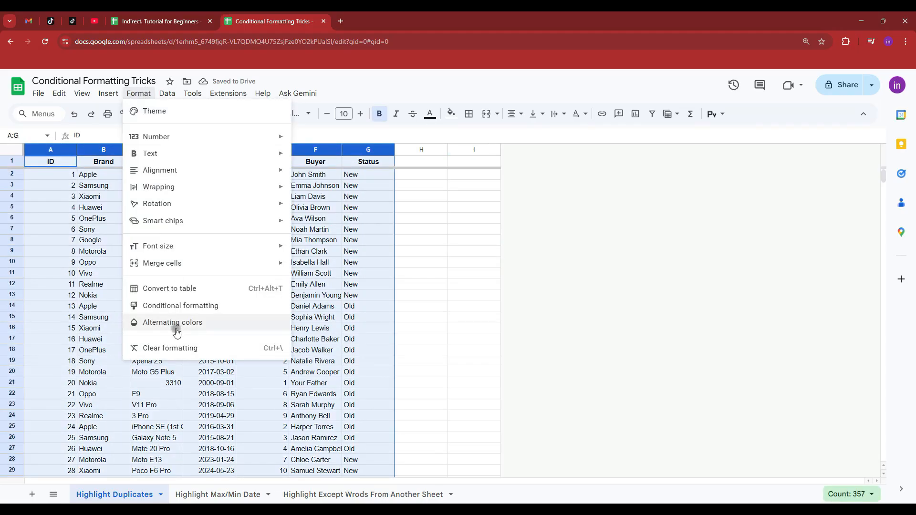
left_click(179, 324)
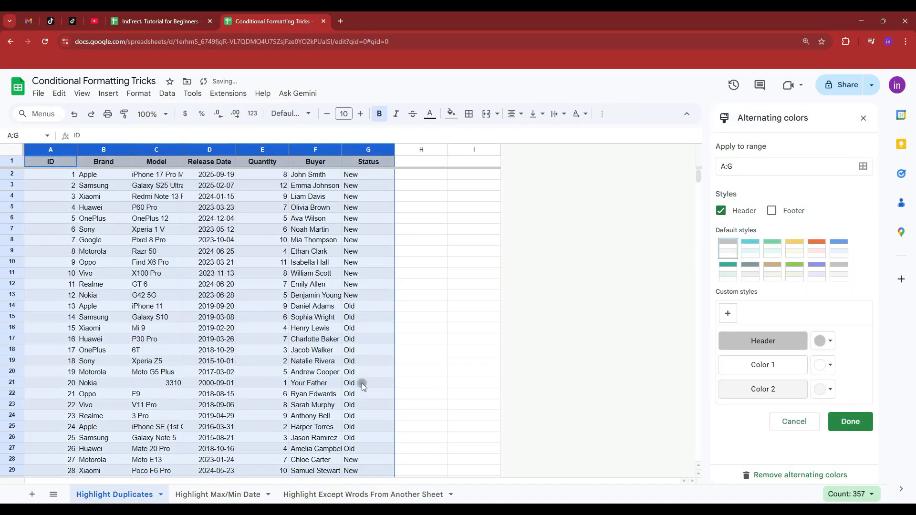
left_click(836, 251)
left_click(816, 254)
left_click(794, 254)
left_click(728, 248)
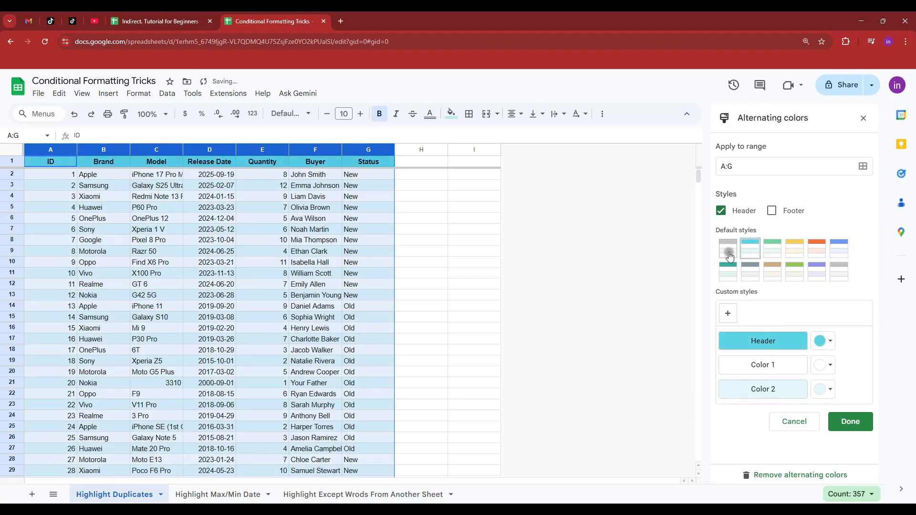
Try red as the header color of the alternating colors and set it back to grey
left_click(821, 341)
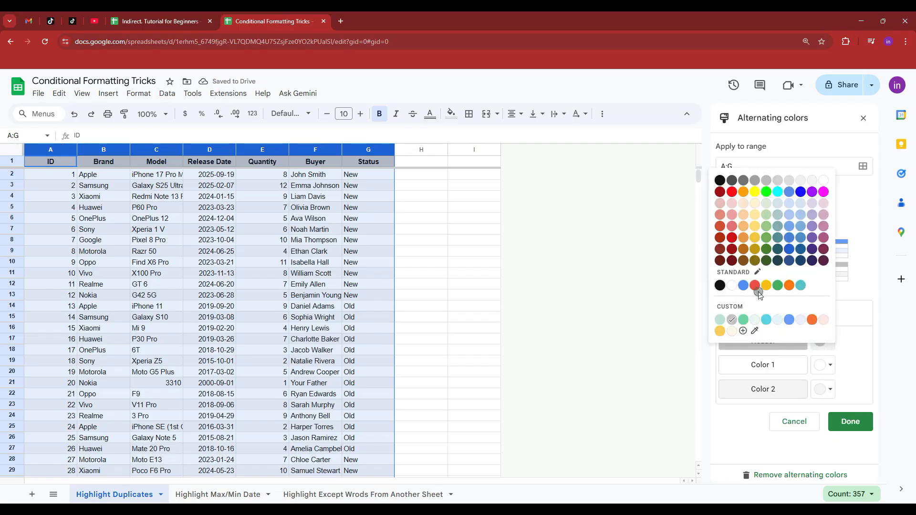
left_click(755, 285)
left_click(831, 341)
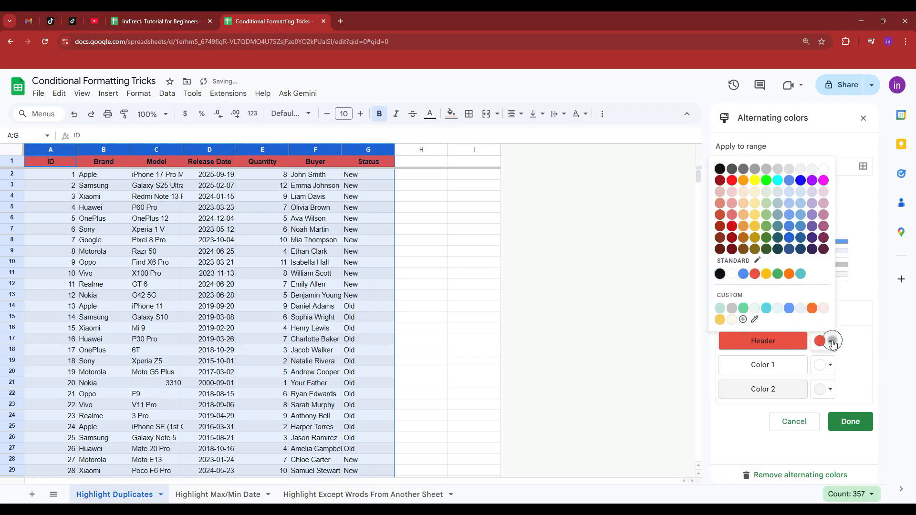
left_click(732, 308)
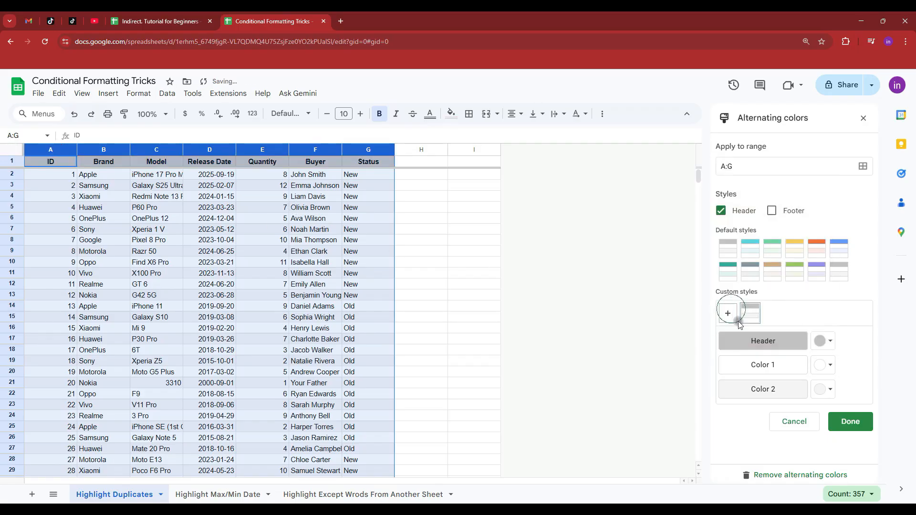
Try cyan as Color 1 of the alternating rows and replace it with a light color again
left_click(820, 370)
left_click(767, 344)
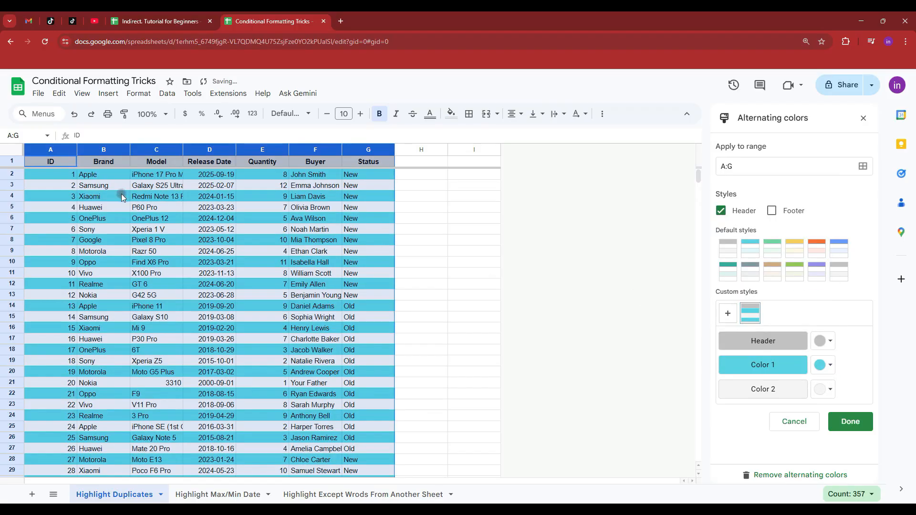
left_click(815, 365)
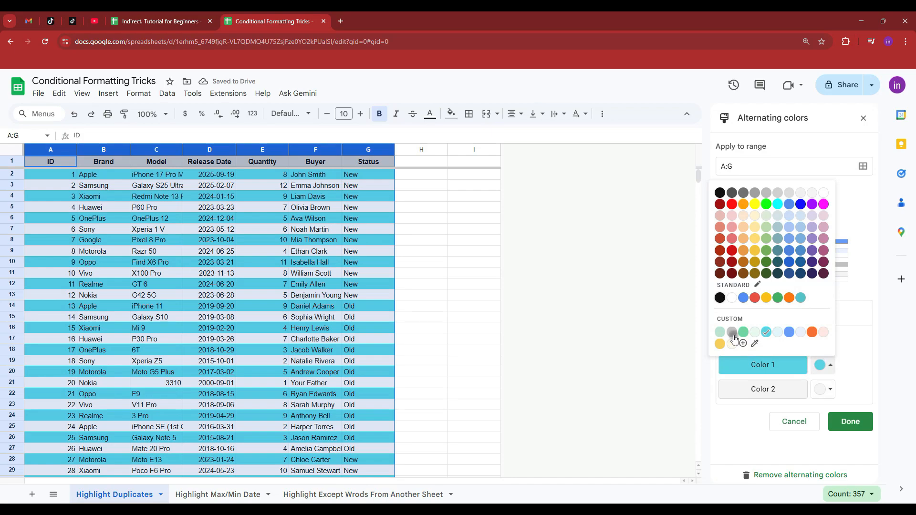
left_click(758, 337)
Check the table formatting on the other two sheets and return to Highlight Duplicates
left_click(229, 495)
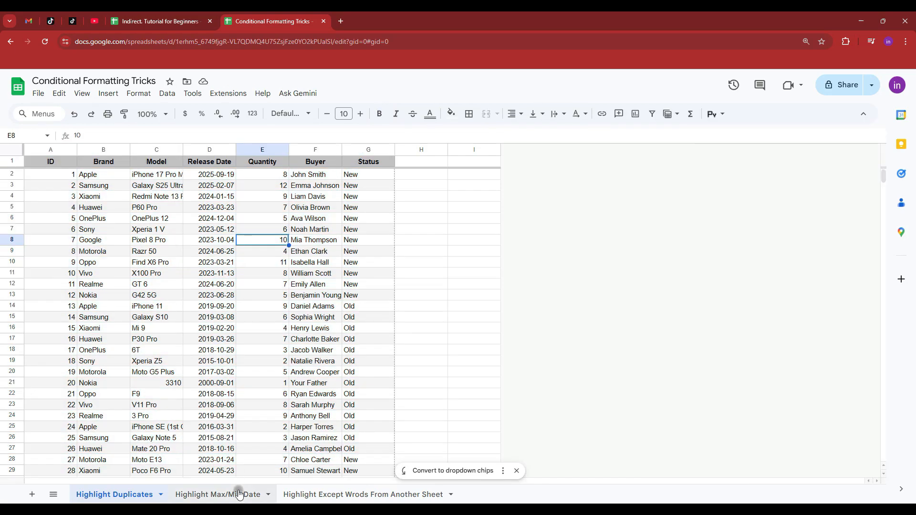
left_click(387, 418)
left_click(377, 494)
left_click(213, 387)
left_click(115, 495)
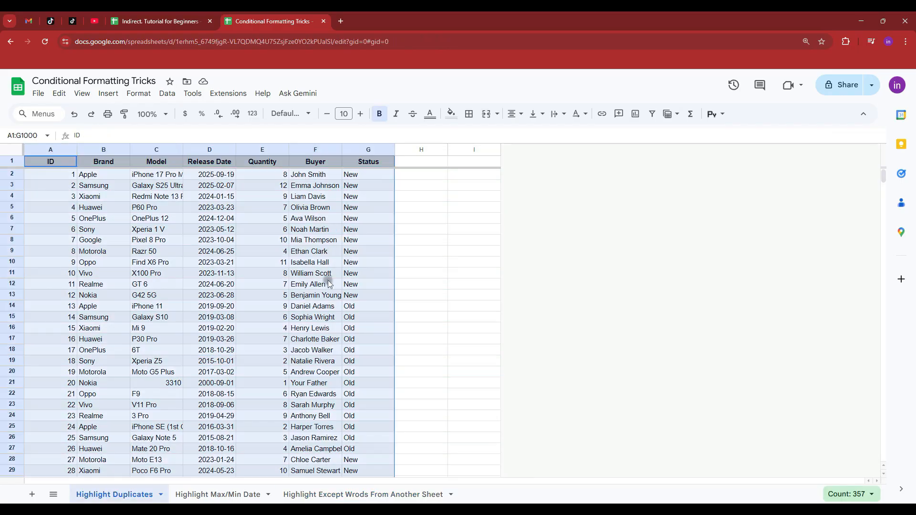
Examine the phone table for repeated entries, especially the brand names in column B
left_click(303, 263)
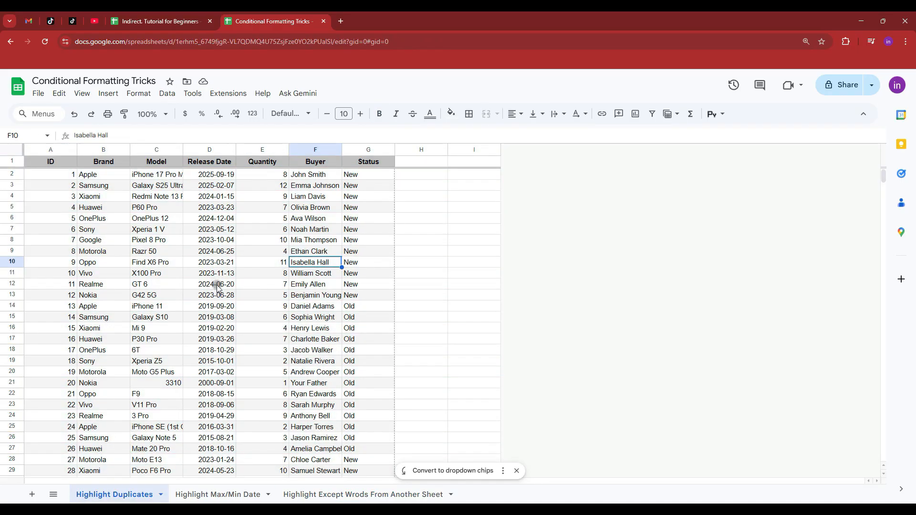
left_click(66, 228)
left_click(270, 288)
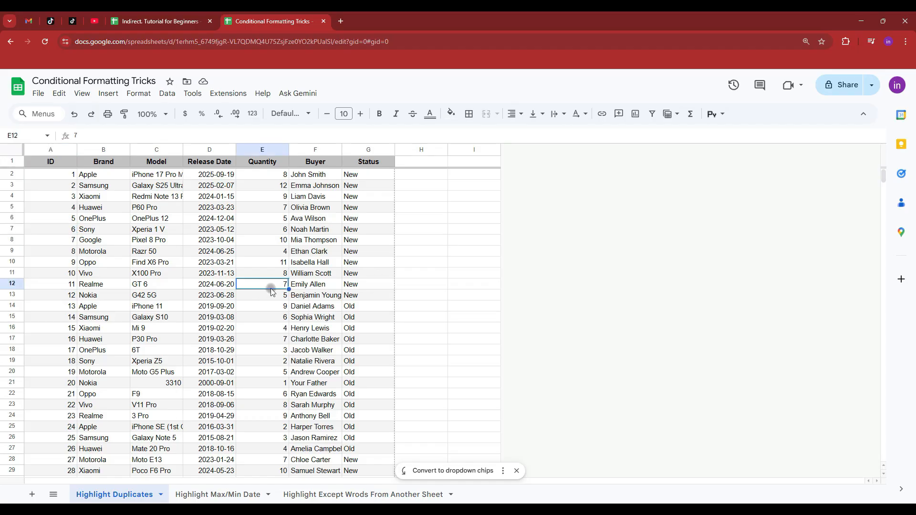
left_click(299, 372)
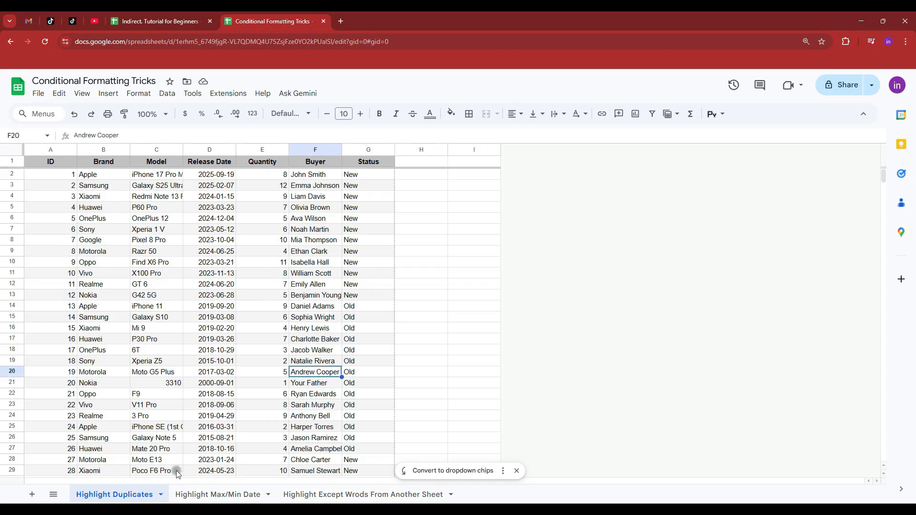
left_click(239, 362)
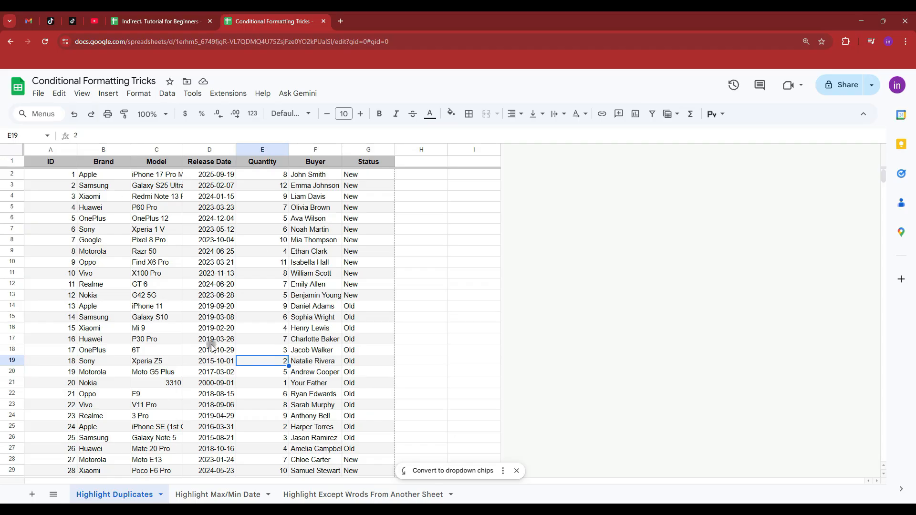
left_click(93, 150)
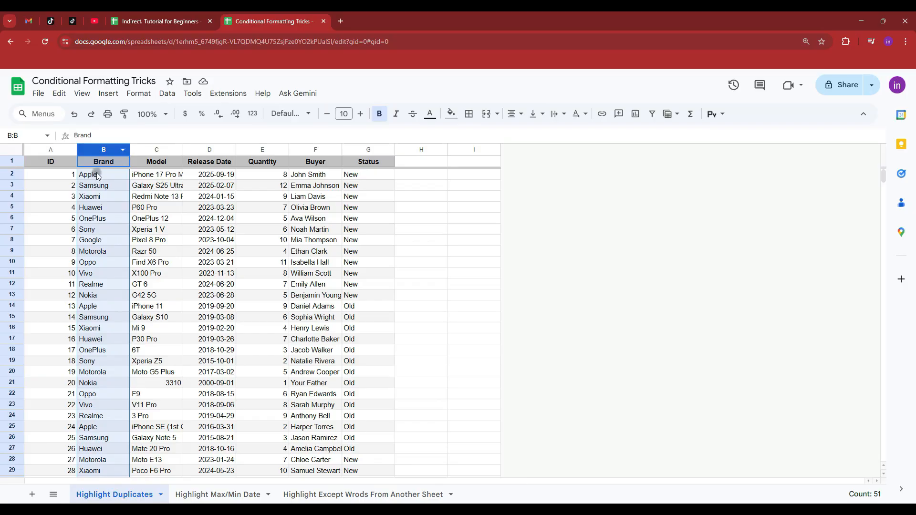
left_click(96, 175)
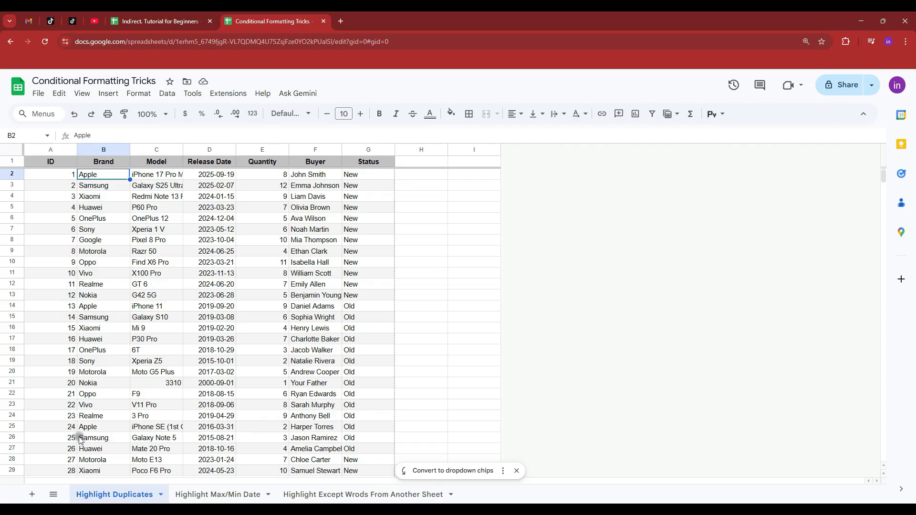
left_click(214, 295)
left_click(232, 231)
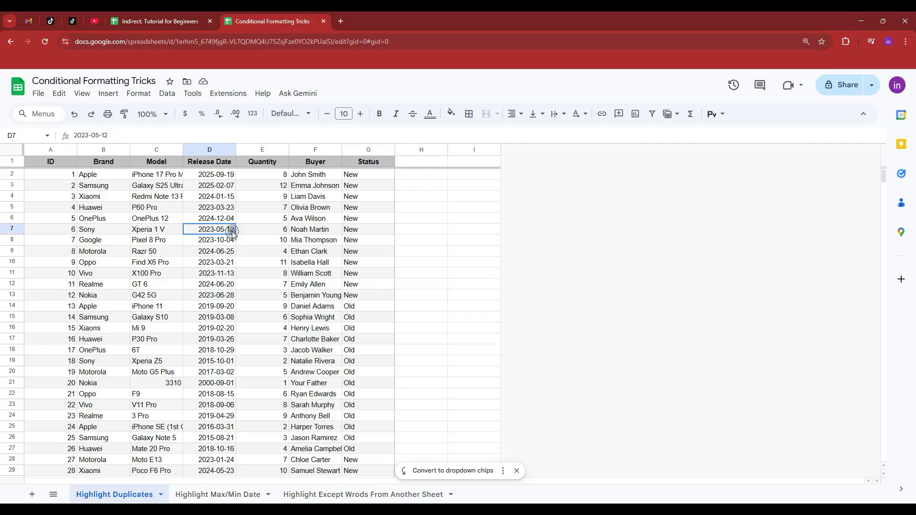
Enter the formula =COUNTIF(B:B,B2) in cell I2 to count how often each brand occurs
left_click(463, 172)
type("=counti")
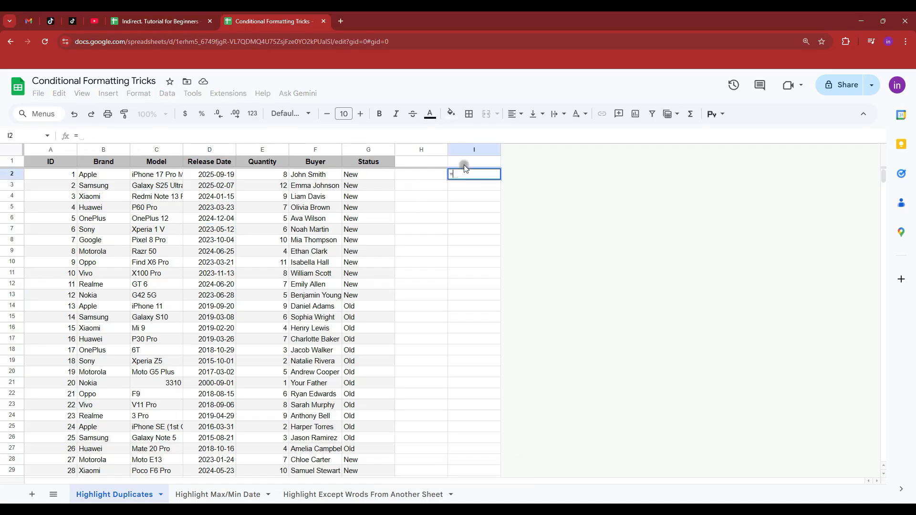
key("Tab")
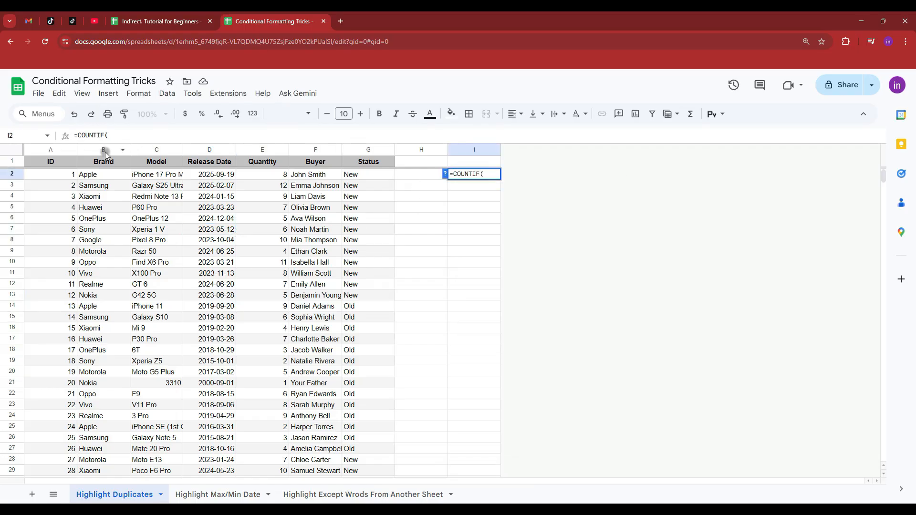
left_click(104, 150)
type(",")
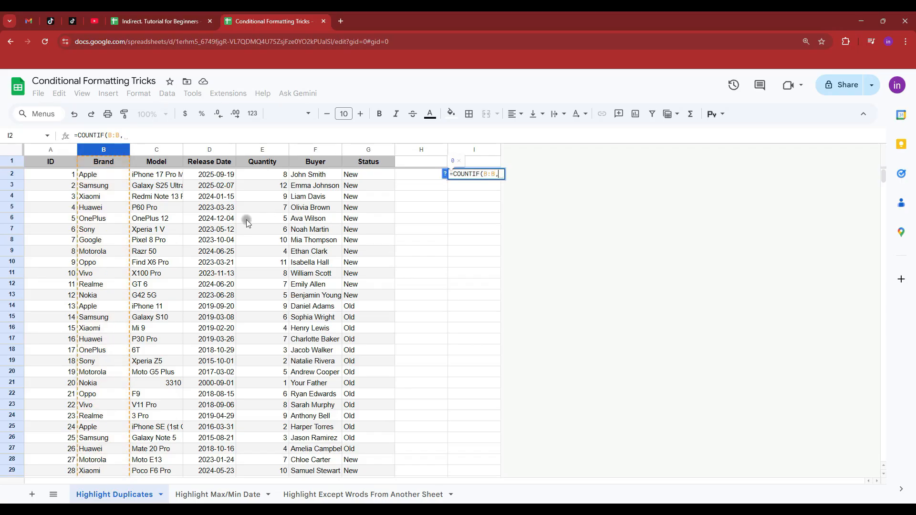
left_click(92, 175)
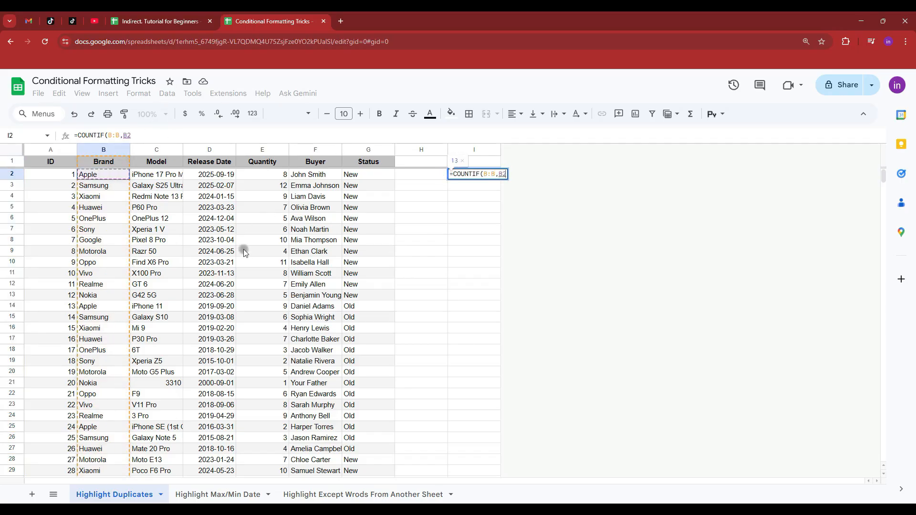
type(")")
key("Return")
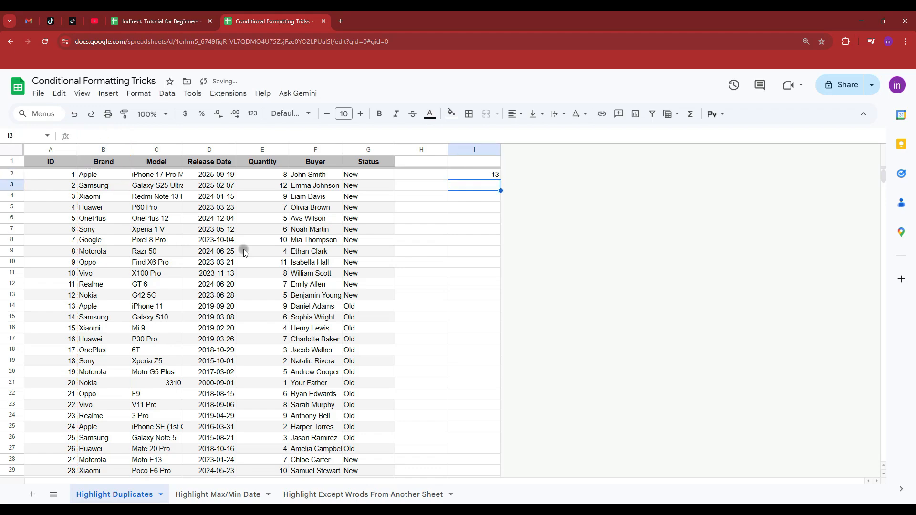
Fill the COUNTIF formula from I2 down to I51 and review the counts along the rows
left_click(462, 174)
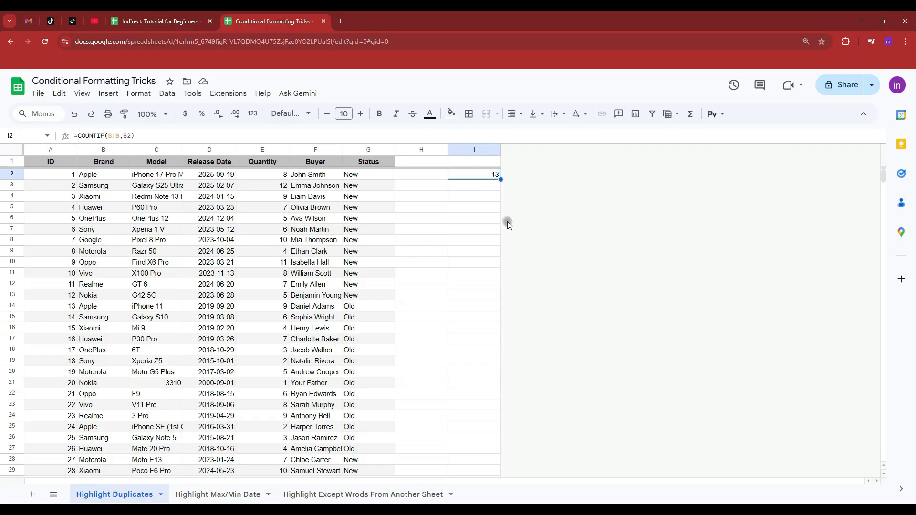
left_click_drag(499, 177, 491, 409)
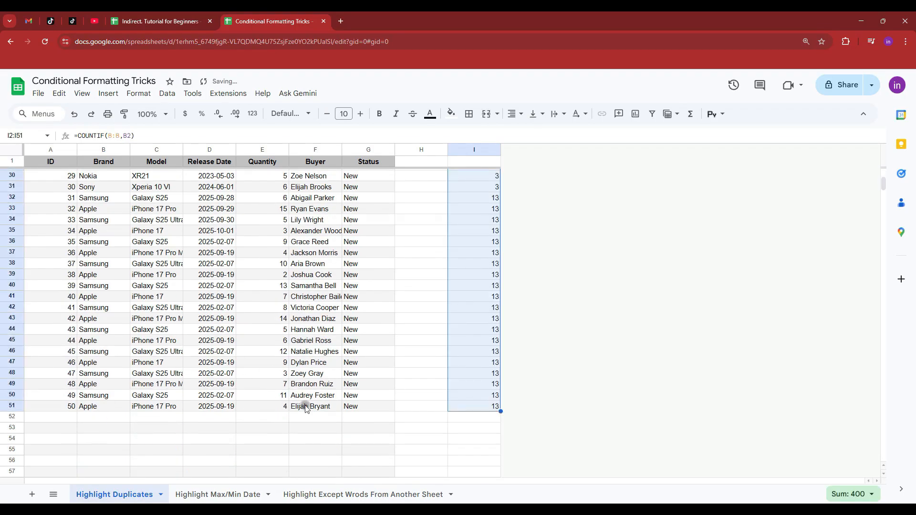
scroll(465, 376, "up", 5)
scroll(454, 370, "down", 4)
scroll(454, 363, "up", 4)
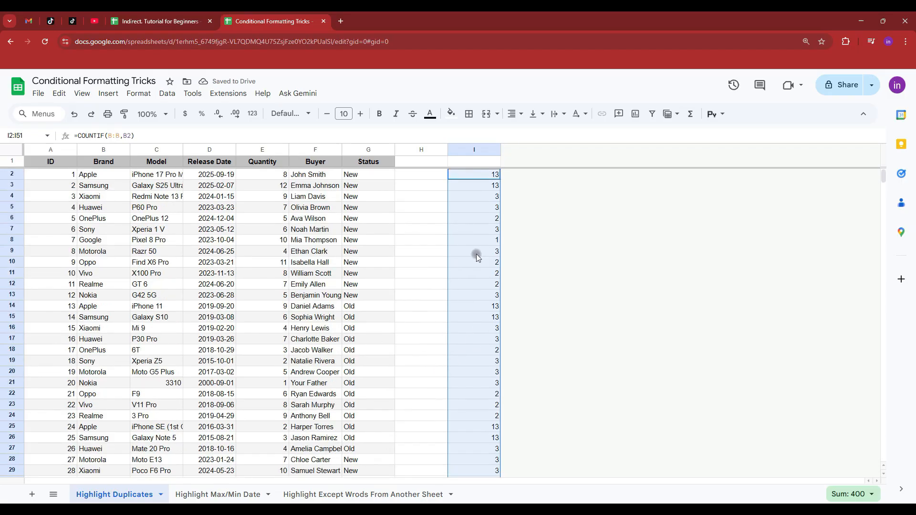
Add a conditional formatting rule to columns A through G that uses a custom formula as its condition
left_click_drag(47, 149, 335, 170)
right_click(136, 187)
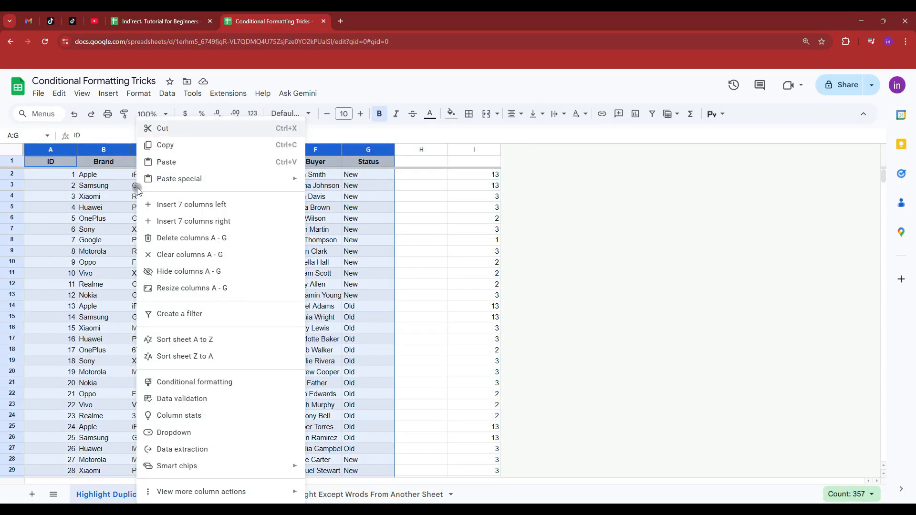
left_click(178, 389)
left_click(853, 253)
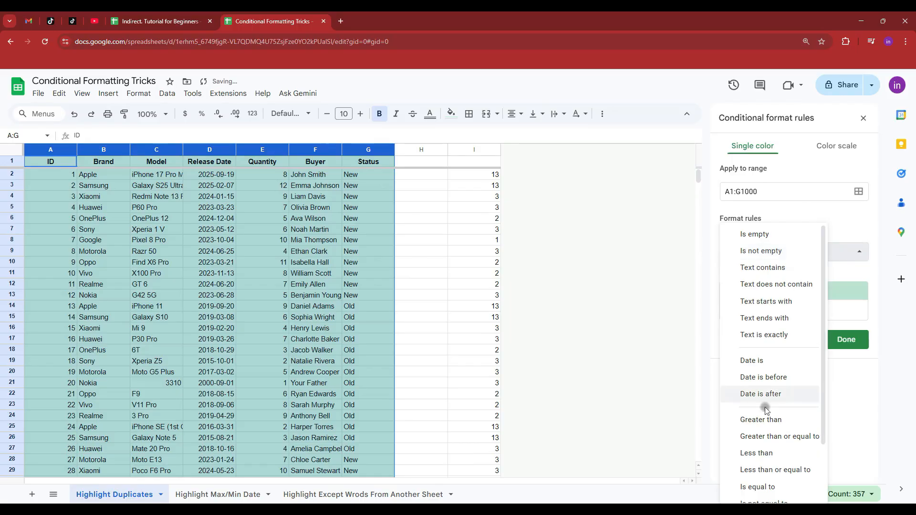
scroll(772, 450, "down", 2)
left_click(770, 492)
Set the rule's custom formula to =$I1>1 to colour the rows whose brand count exceeds 1
left_click(740, 277)
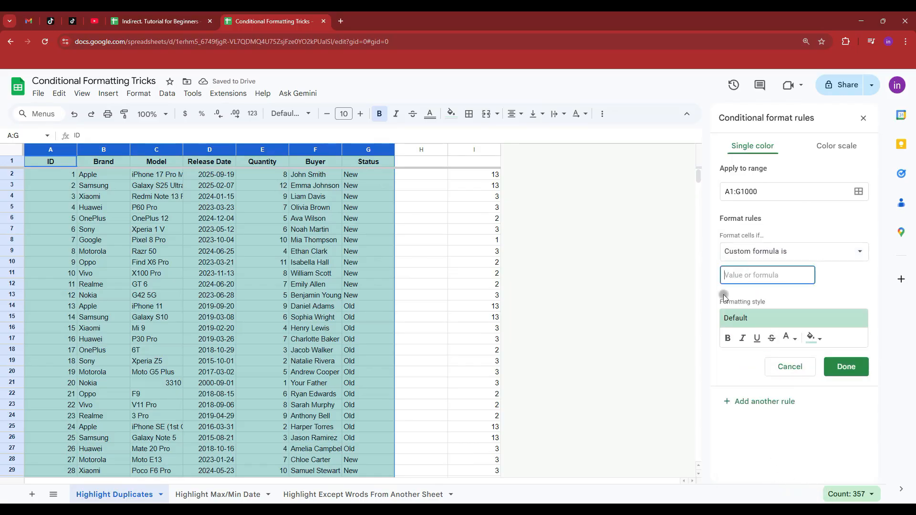
type("=")
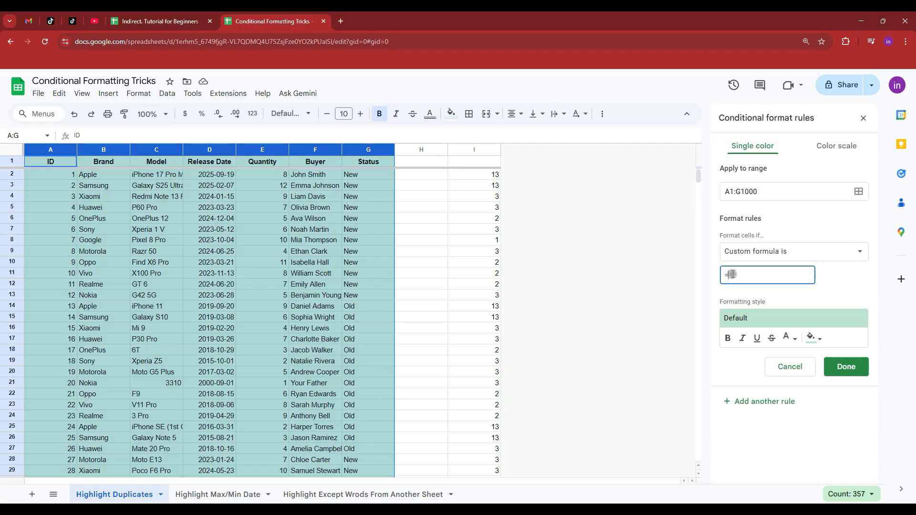
type("I")
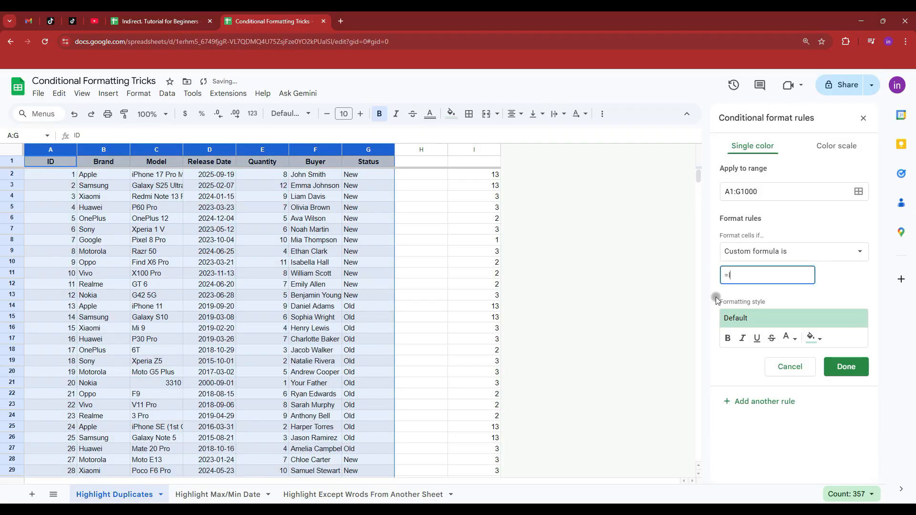
key("Left")
type("$")
key("Right")
key("Right")
type(">1")
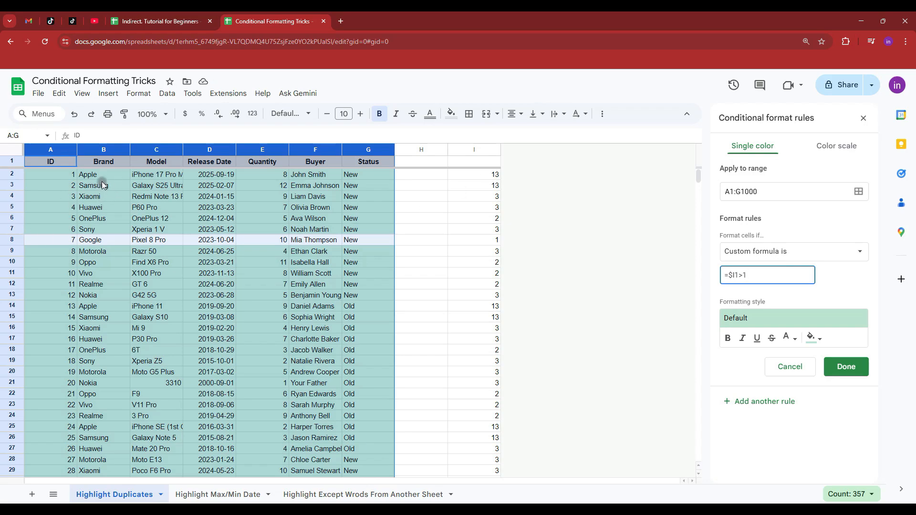
Extend the COUNTIF formula in column I from I51 down to I58
scroll(145, 192, "down", 8)
left_click(496, 313)
left_click_drag(500, 318, 501, 391)
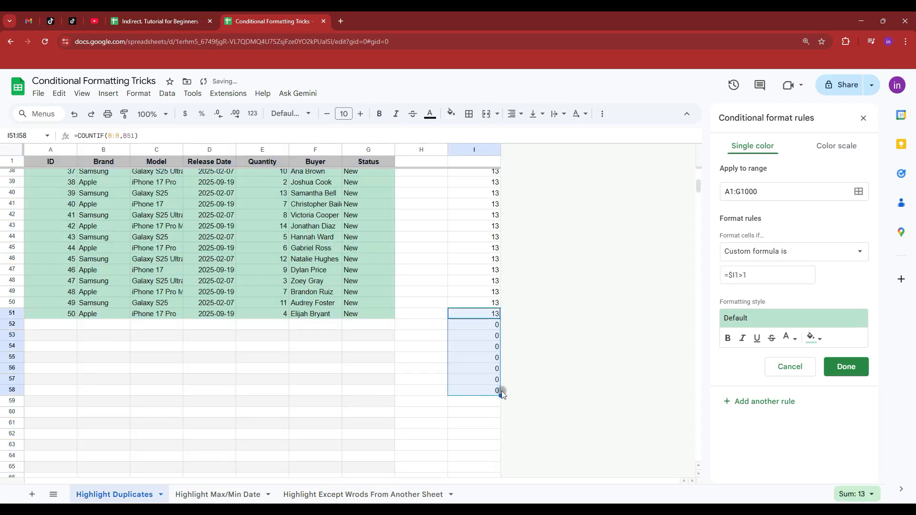
Enter the test text sdsfdsf in cell B52 and copy it into B53 to test the duplicate highlighting
left_click(90, 325)
type("s")
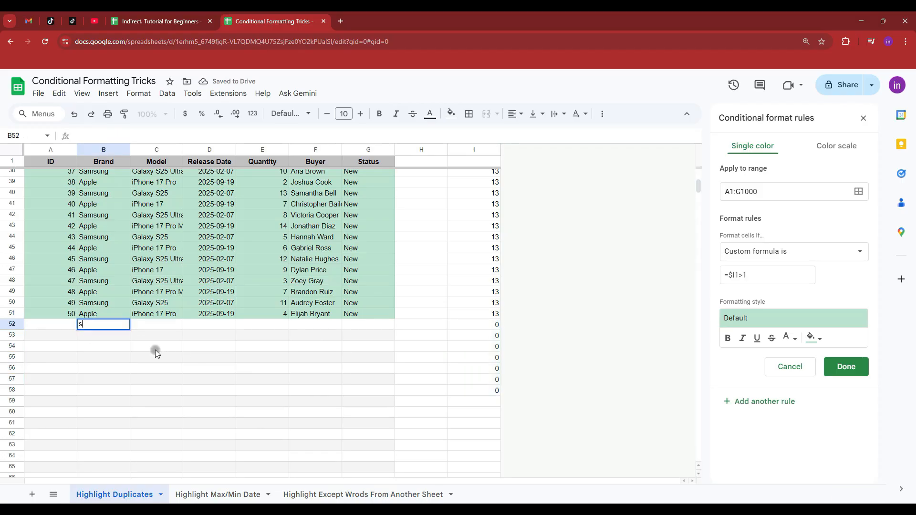
type("dsfdsf")
left_click(93, 346)
left_click(101, 338)
left_click(110, 327)
key("ctrl+c")
left_click(107, 338)
key("ctrl+v")
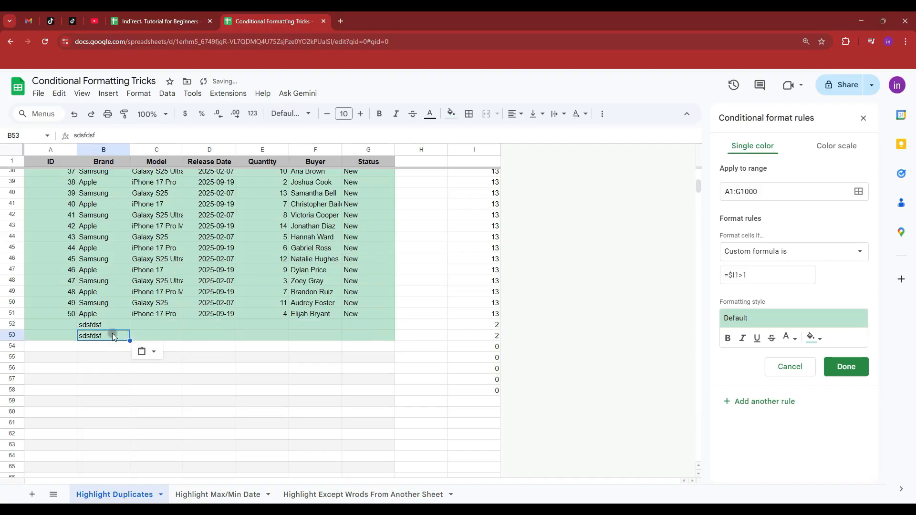
Copy the COUNTIF formula from I2 and replace the rule's custom formula with =COUNTIF(B:B,B2)
left_click(176, 282)
scroll(195, 341, "up", 10)
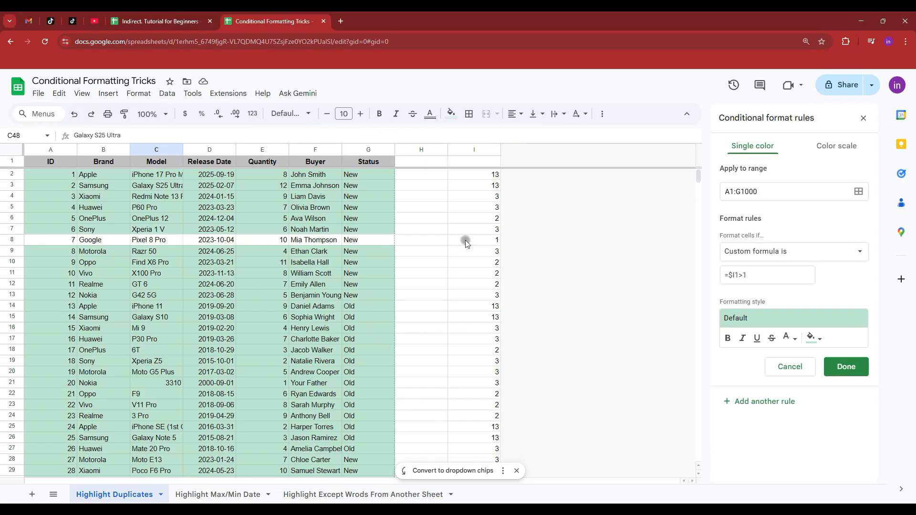
left_click(488, 176)
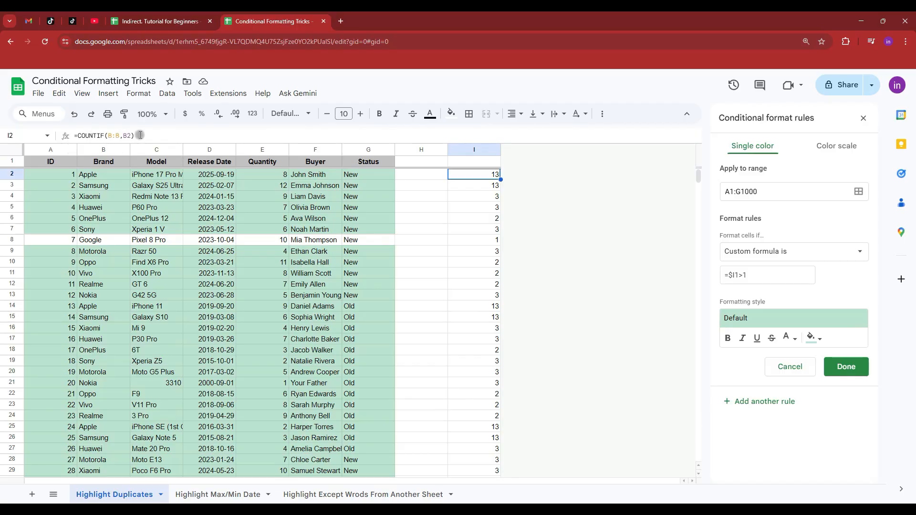
left_click_drag(147, 136, 35, 132)
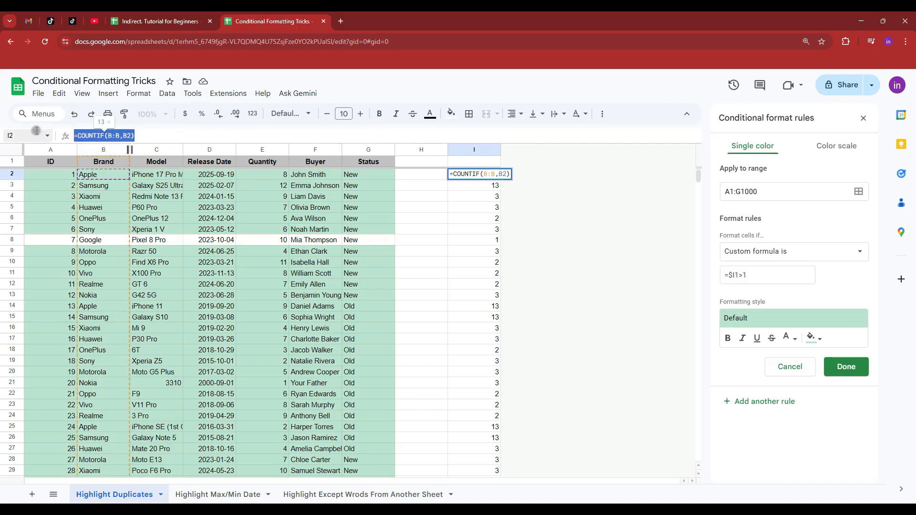
key("Escape")
left_click_drag(748, 275, 731, 276)
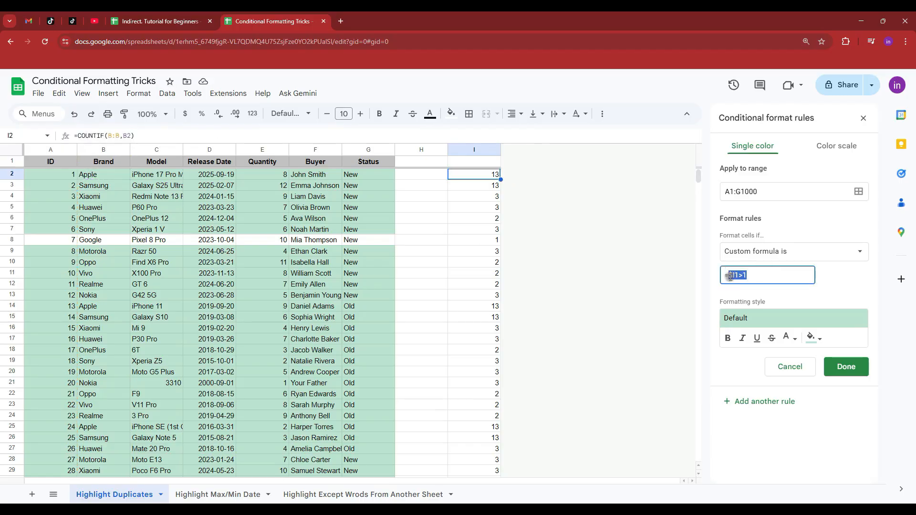
key("ctrl+v")
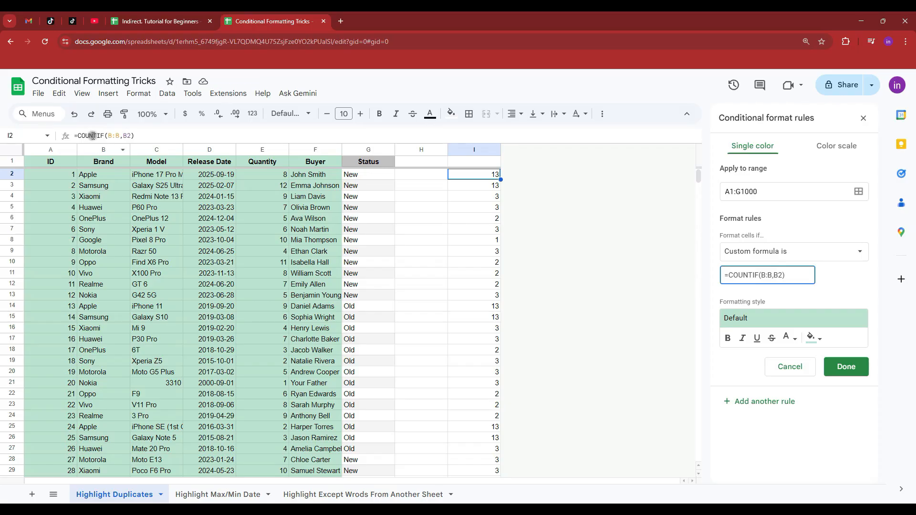
Lock the column references and start at row 1, making the rule's formula =COUNTIF($B:$B,$B1)
left_click(762, 275)
type("$")
left_click(769, 276)
type("$")
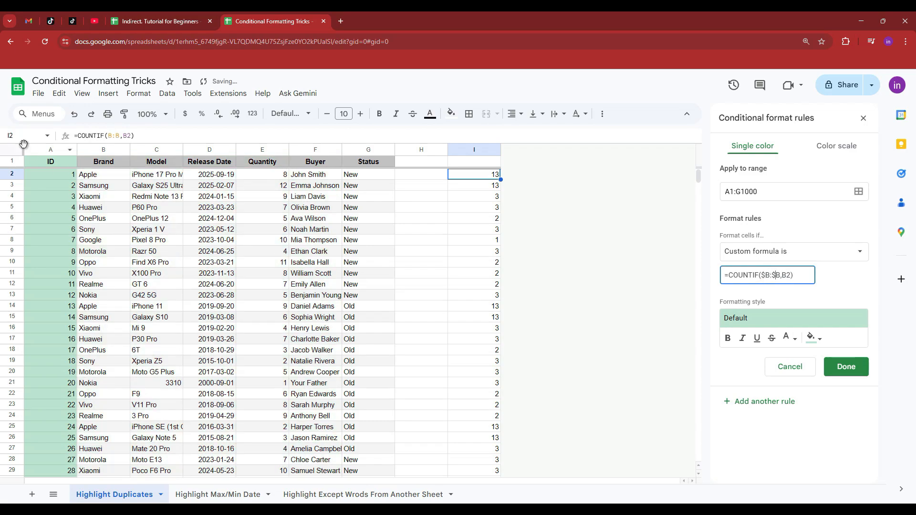
left_click(785, 276)
left_click(789, 275)
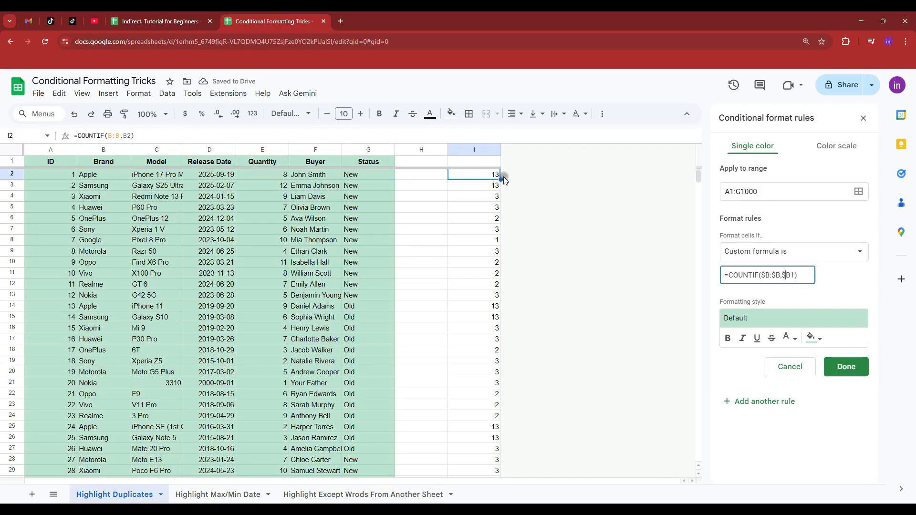
Compare the rule with the counts in column I and complete its formula as =COUNTIF($B:$B,$B1)>1
left_click(487, 175)
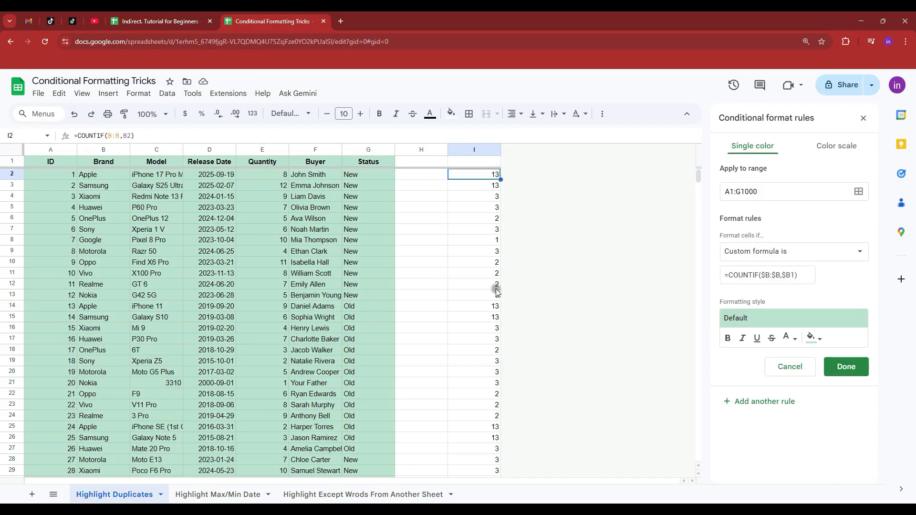
left_click_drag(500, 179, 499, 250)
left_click(470, 209)
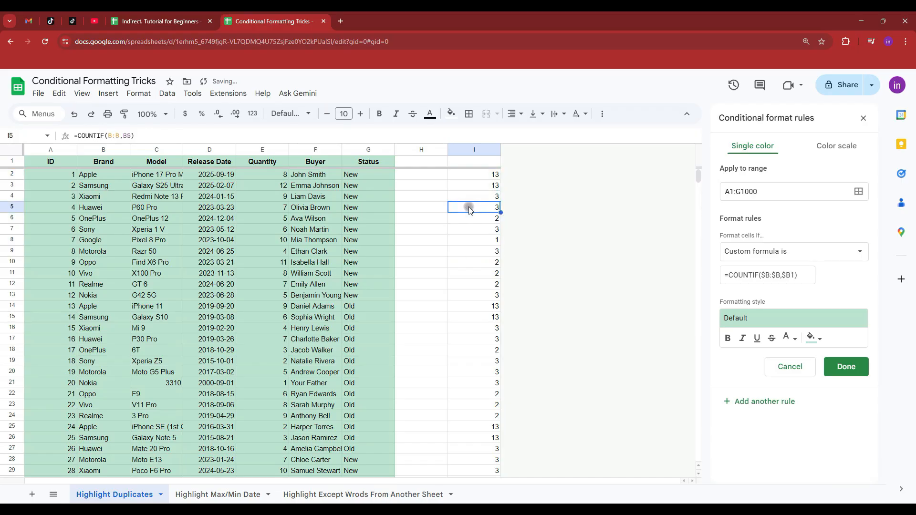
left_click(805, 280)
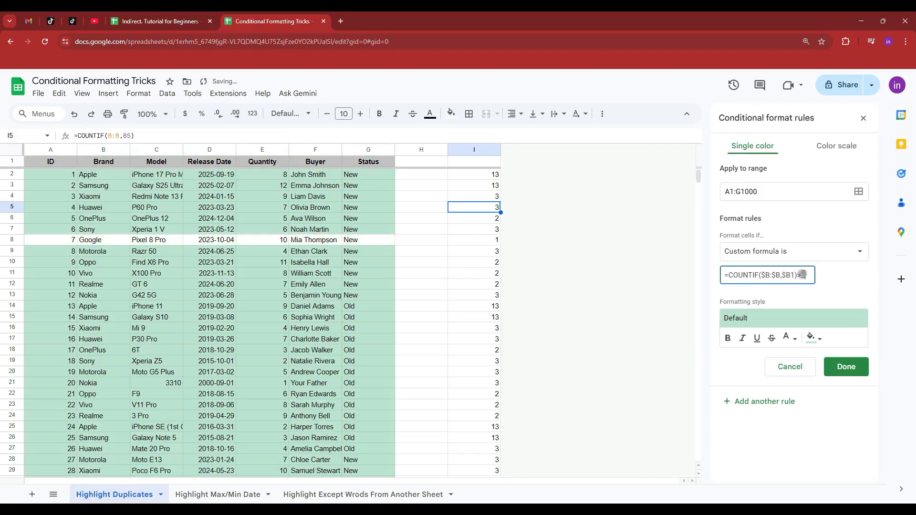
Examine the Google entry in row 8 and its brand count in I8 against the highlighting rule
left_click(80, 242)
left_click_drag(375, 240, 52, 243)
left_click(491, 244)
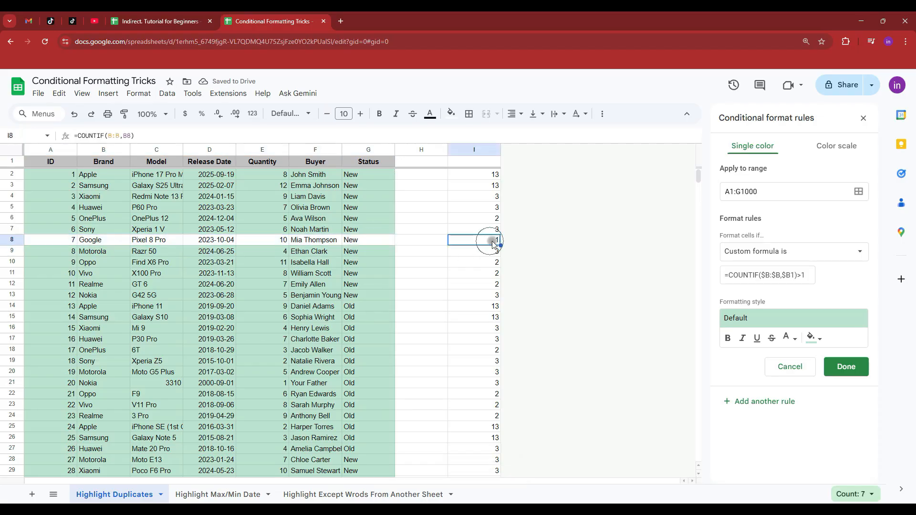
left_click_drag(91, 242, 368, 240)
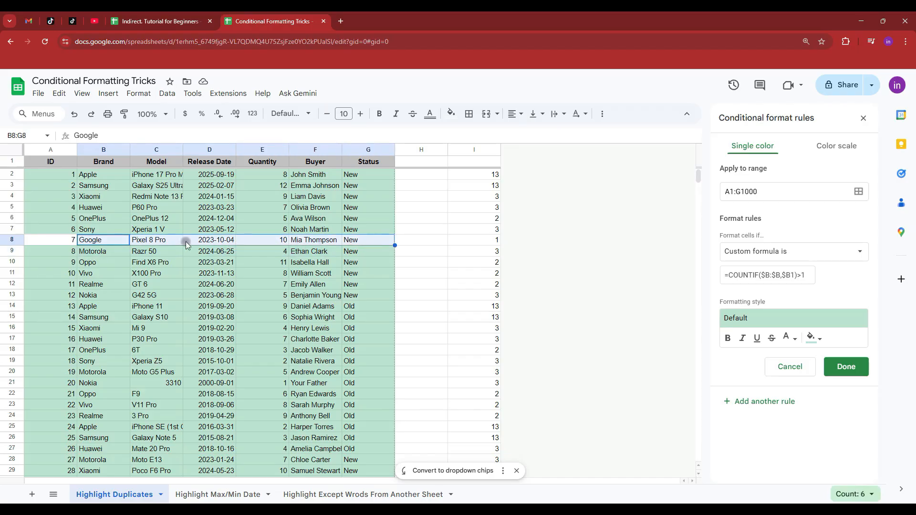
left_click(164, 242)
left_click(94, 240)
Enter test duplicates in the Brand column: 1 in B56 and B59, and 2 in B63 and B65
scroll(96, 240, "down", 10)
left_click(104, 290)
type("1")
left_click(107, 323)
type("1")
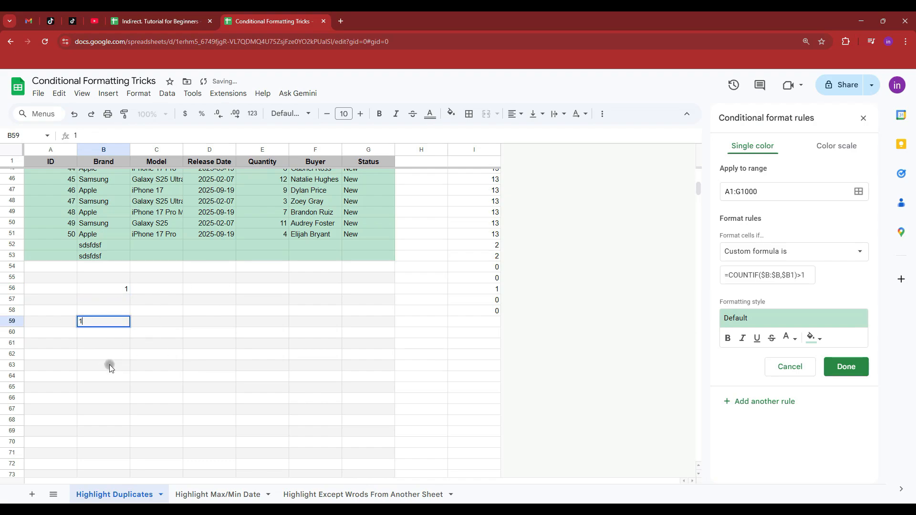
left_click(110, 365)
type("2")
left_click(110, 391)
type("2")
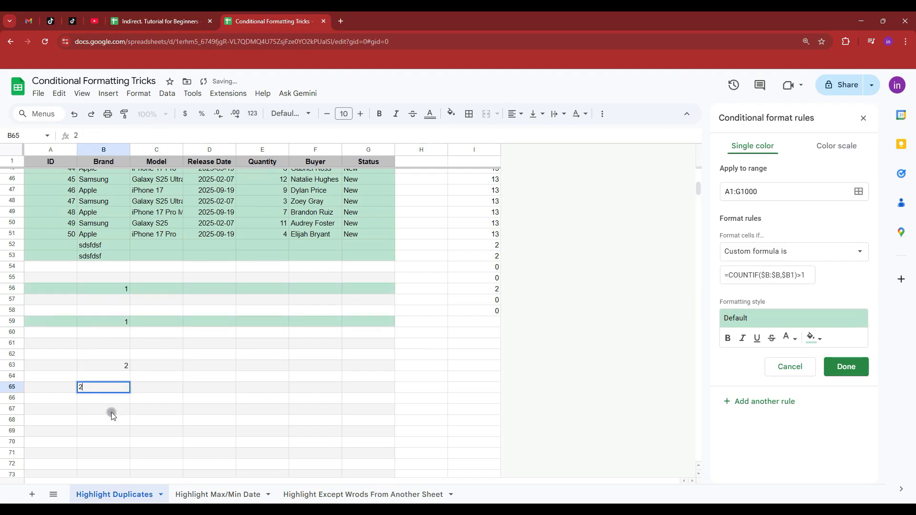
left_click(111, 410)
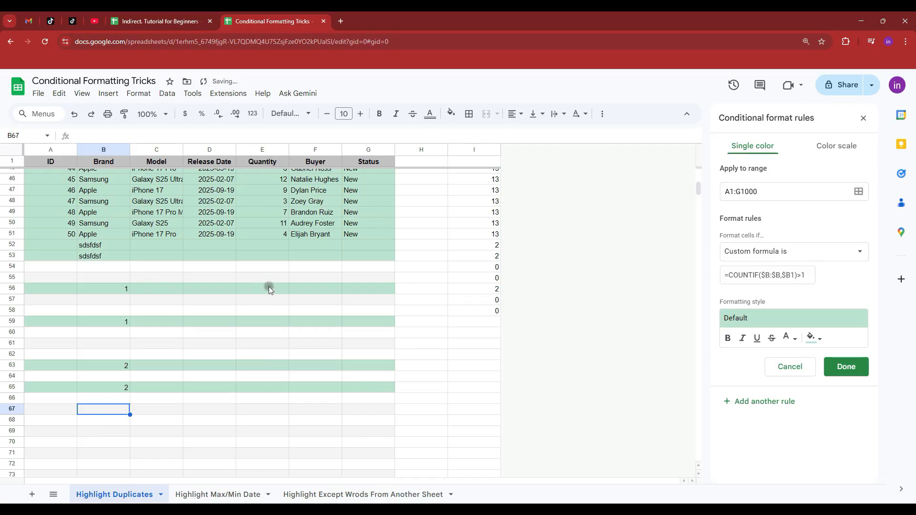
Save the duplicate-brand conditional formatting rule and review the highlighted table
left_click(72, 289)
scroll(159, 380, "up", 10)
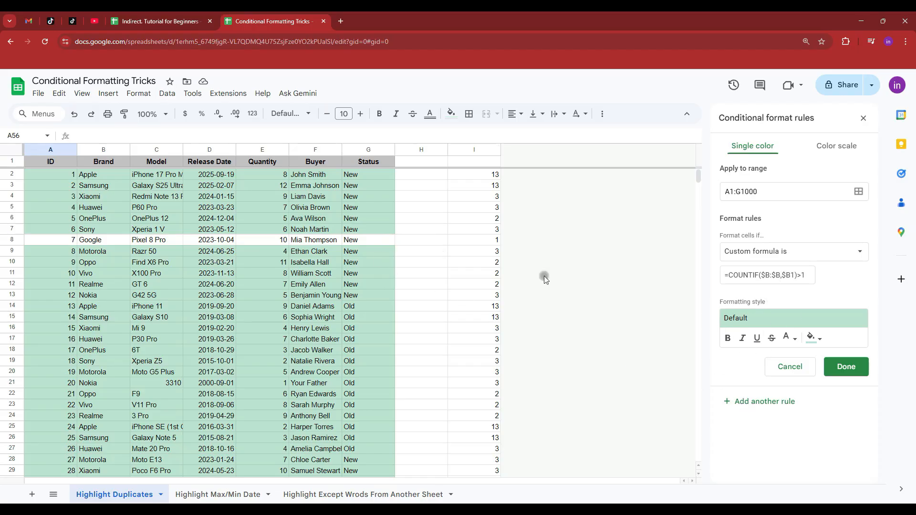
left_click(846, 366)
left_click(340, 285)
left_click(420, 262)
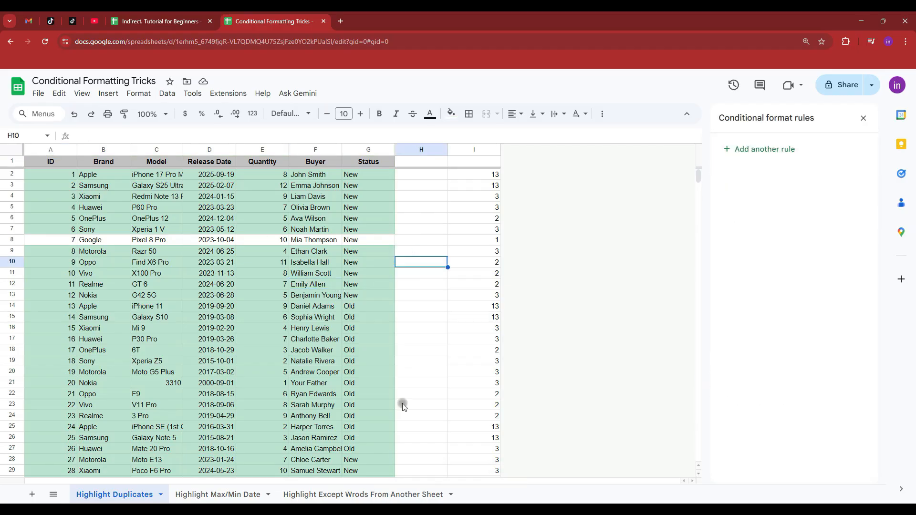
Open the Highlight Max/Min Date sheet and examine its Release Date and Brand columns
left_click(225, 495)
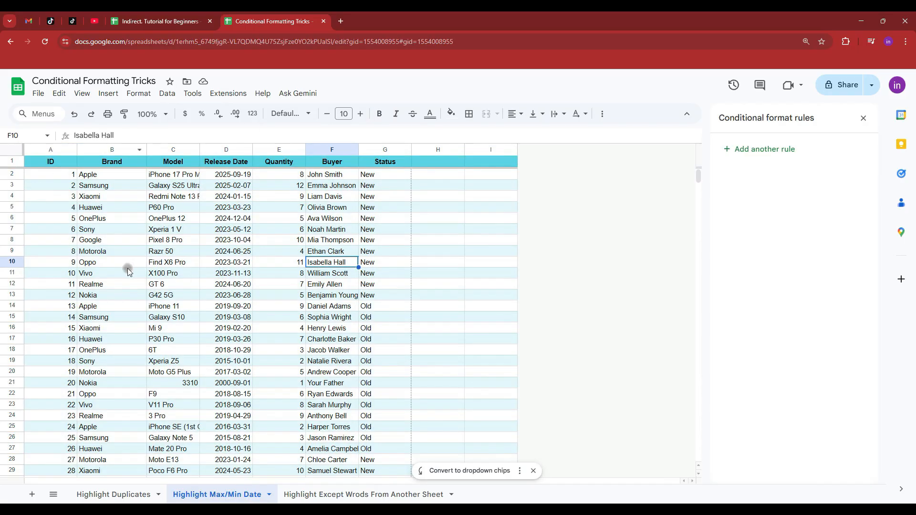
left_click(128, 266)
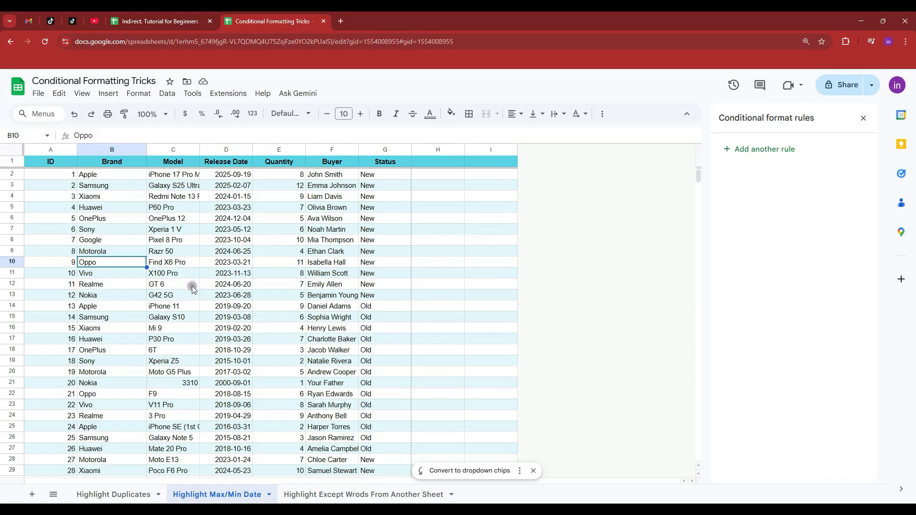
left_click_drag(228, 178, 229, 251)
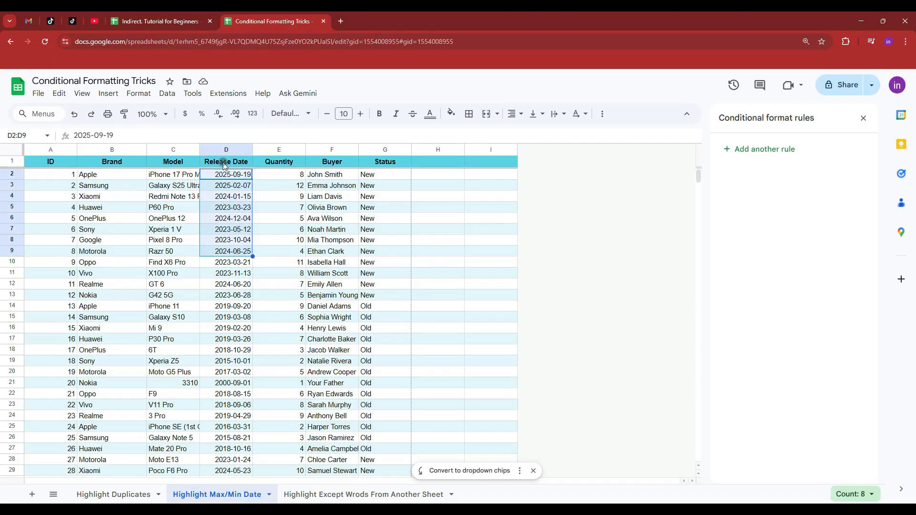
left_click(230, 149)
left_click(241, 229)
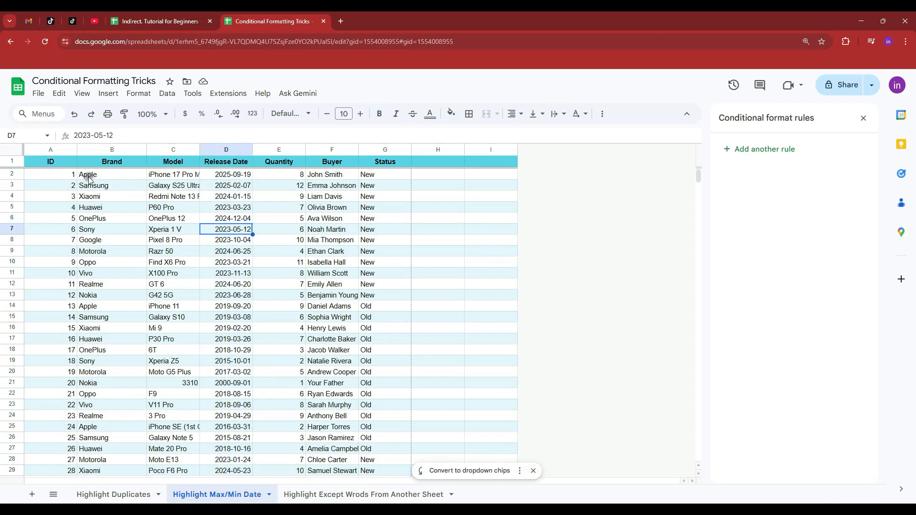
left_click(110, 149)
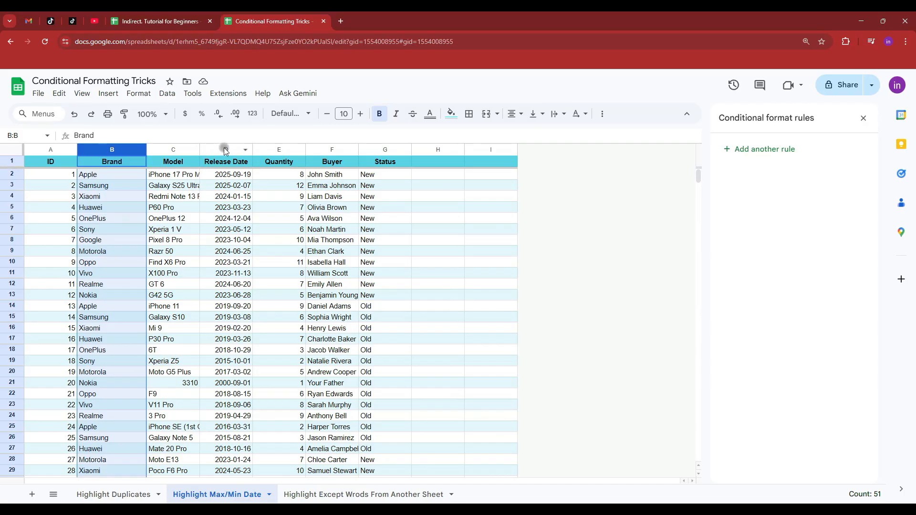
left_click(237, 185)
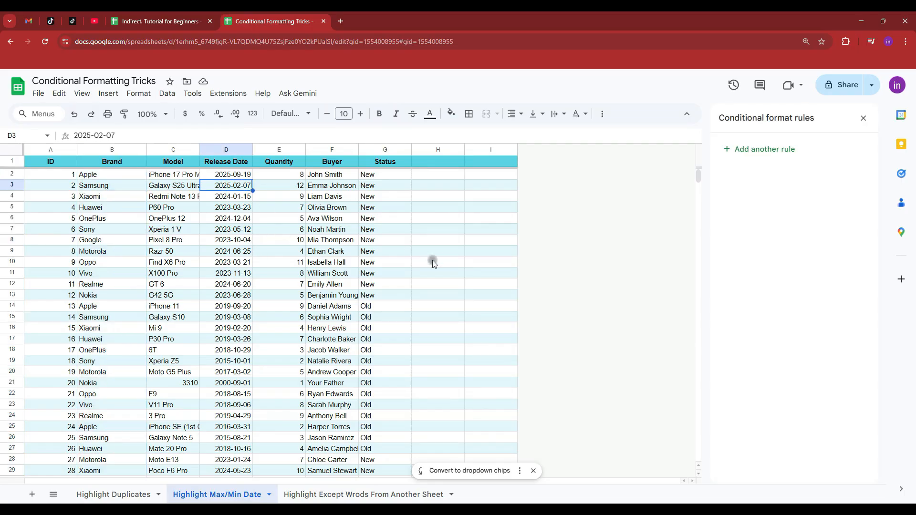
Enter the formula =FILTER(D:D,B:B=B2) in I2 to list the release dates of the brand in B2
left_click(475, 175)
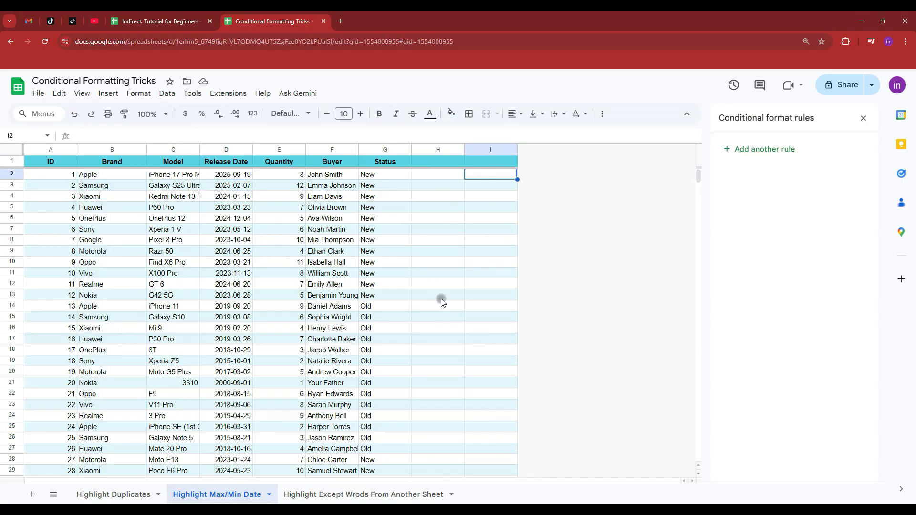
type("=FILTER(")
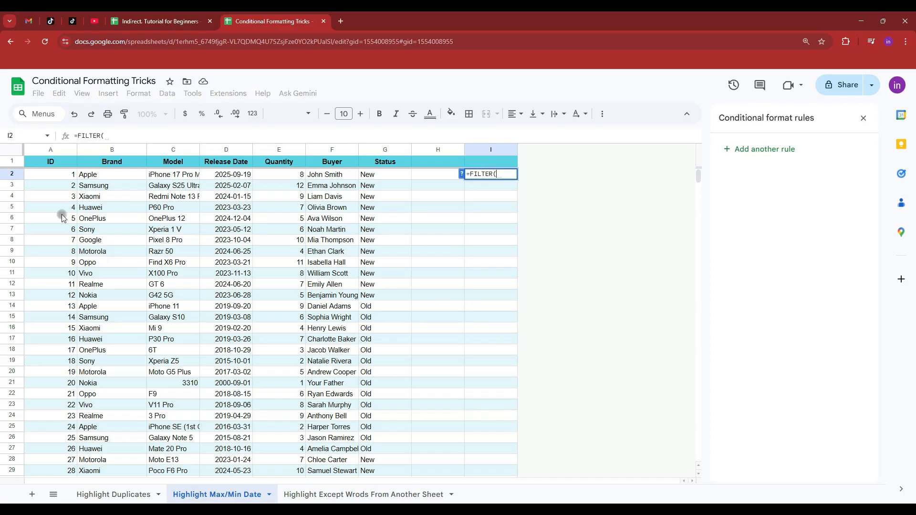
left_click(229, 151)
type(",")
left_click(111, 151)
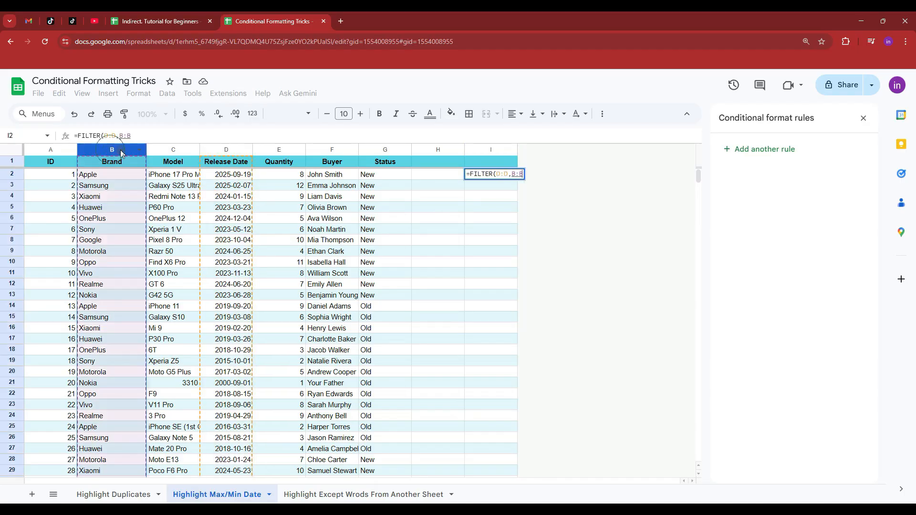
type("=")
left_click(109, 176)
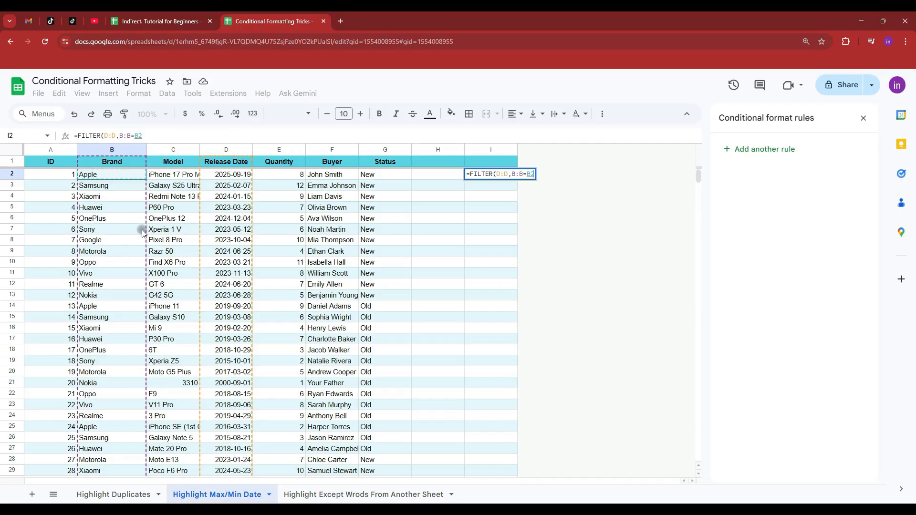
key("Return")
left_click(494, 175)
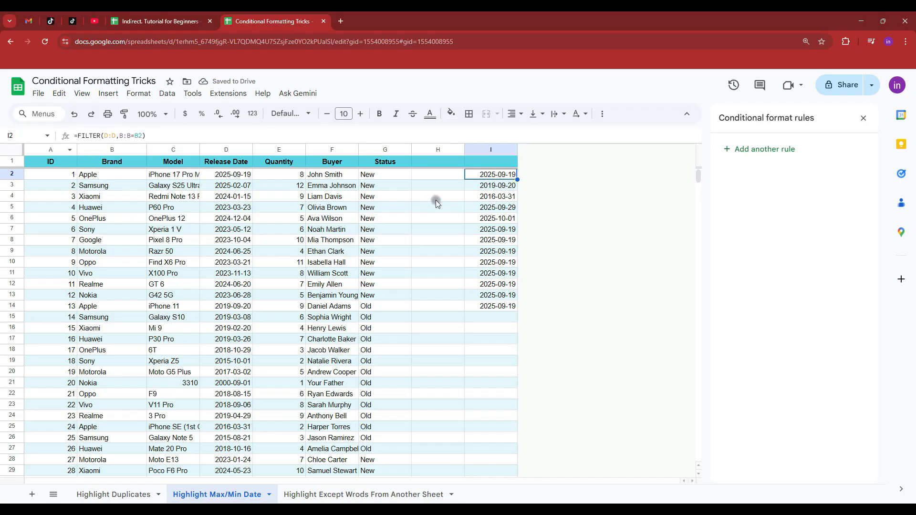
Wrap the formula in I2 in MAX so it reads =max(FILTER(D:D,B:B=B2))
left_click(79, 136)
type("max(")
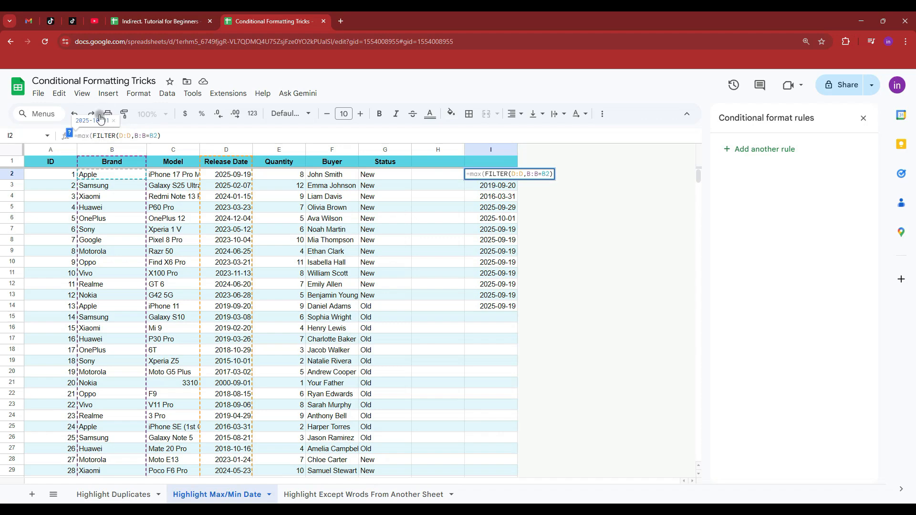
left_click(179, 134)
type(")")
key("Return")
left_click(505, 176)
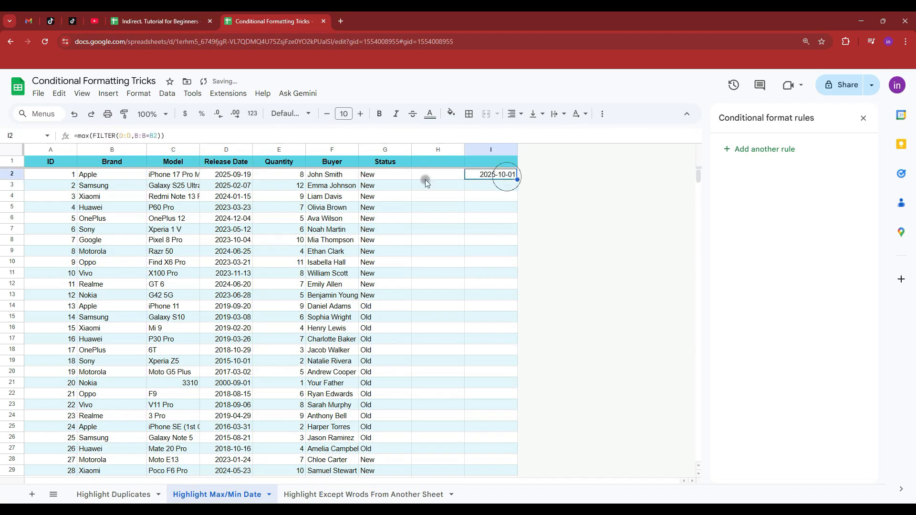
Copy the maximum-date formula from I2 down through I51 and compare it with the Brand column
left_click_drag(518, 178, 501, 454)
scroll(496, 438, "up", 5)
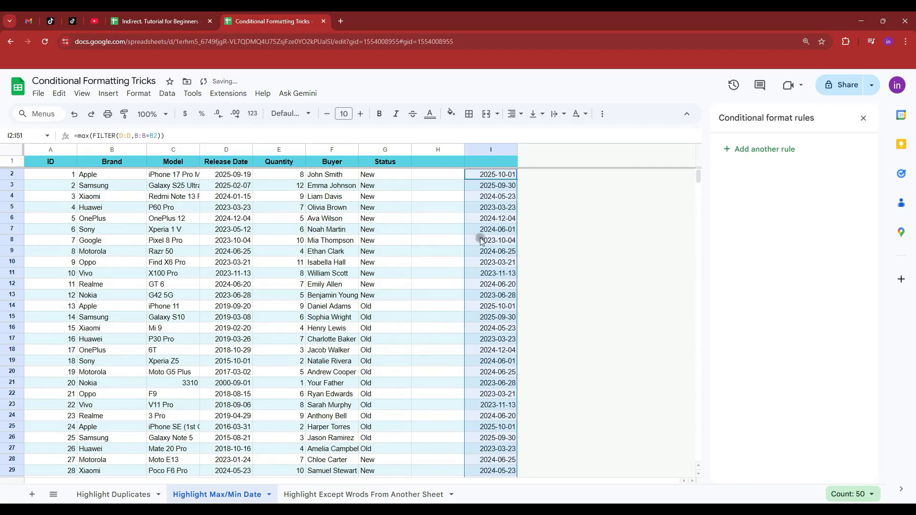
left_click(496, 175)
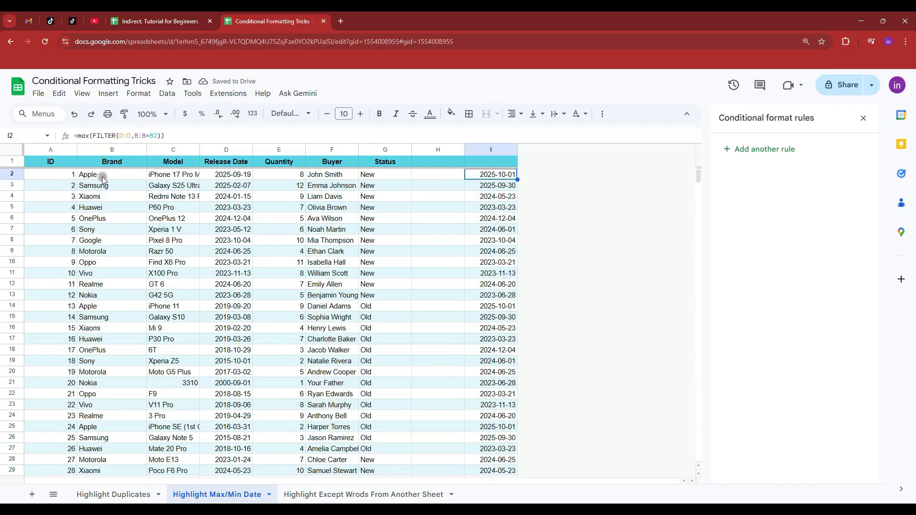
left_click(90, 174)
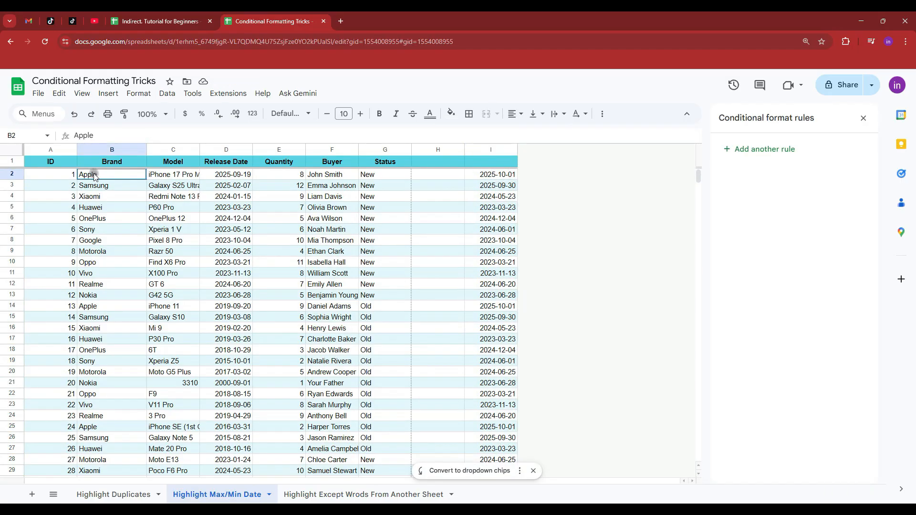
Add a conditional formatting rule on columns A to G with a custom formula starting with =$D1
left_click_drag(384, 150, 53, 141)
left_click(789, 151)
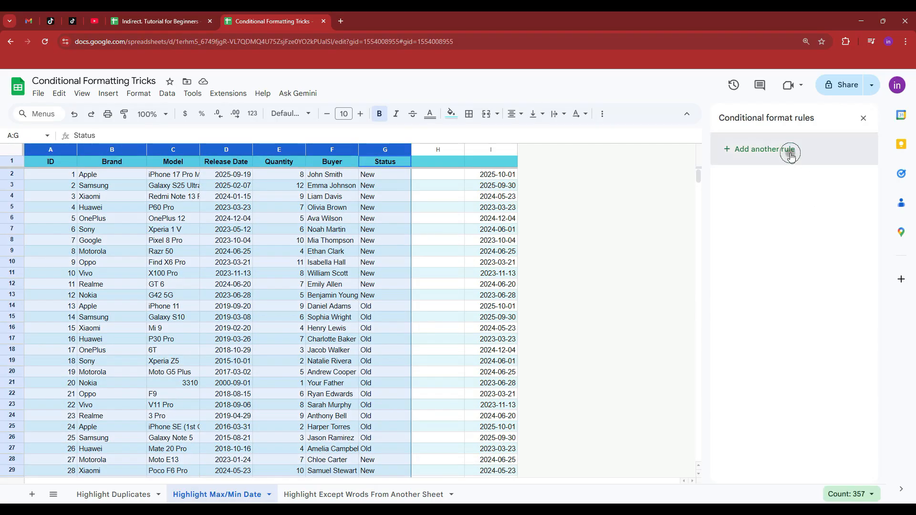
left_click(779, 496)
left_click(744, 276)
type("=D1")
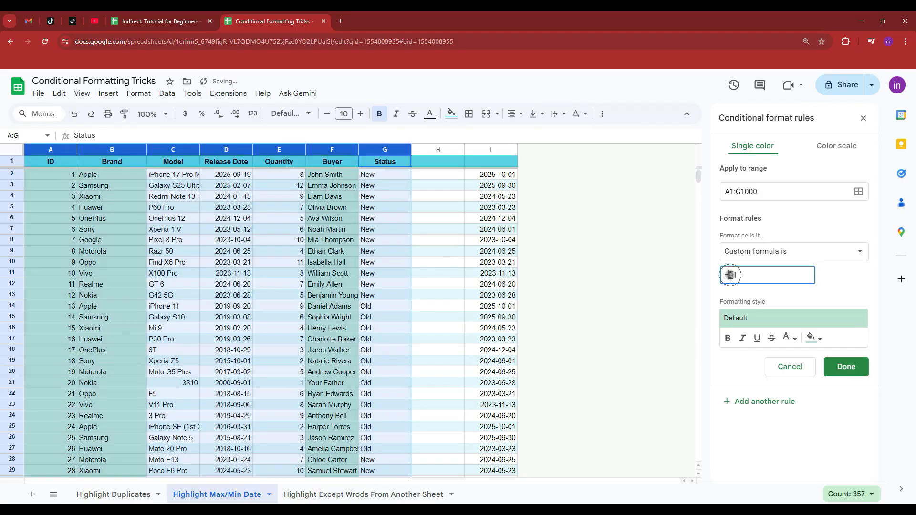
left_click(729, 275)
type("$")
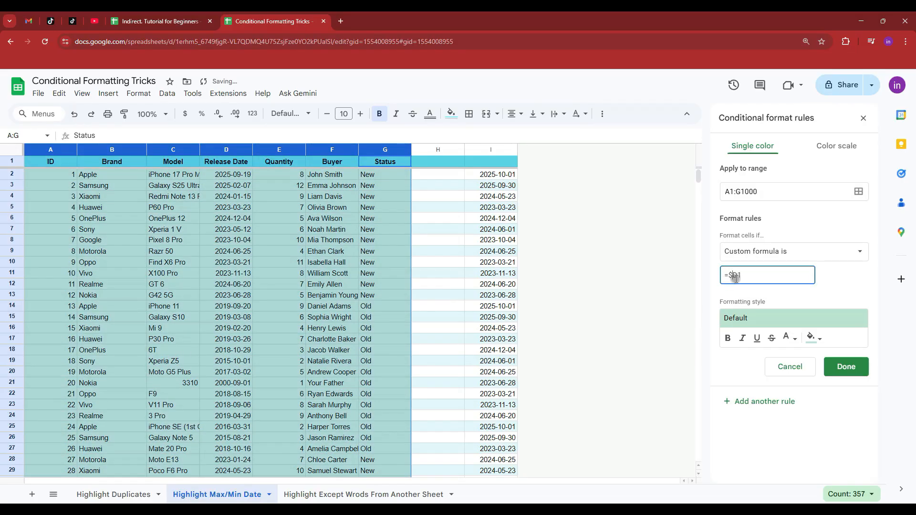
Examine the $D1 reference and extend the rule's custom formula to =$D1=$I1
double_click(736, 275)
left_click_drag(731, 277, 740, 280)
left_click(733, 275)
left_click_drag(737, 275, 729, 276)
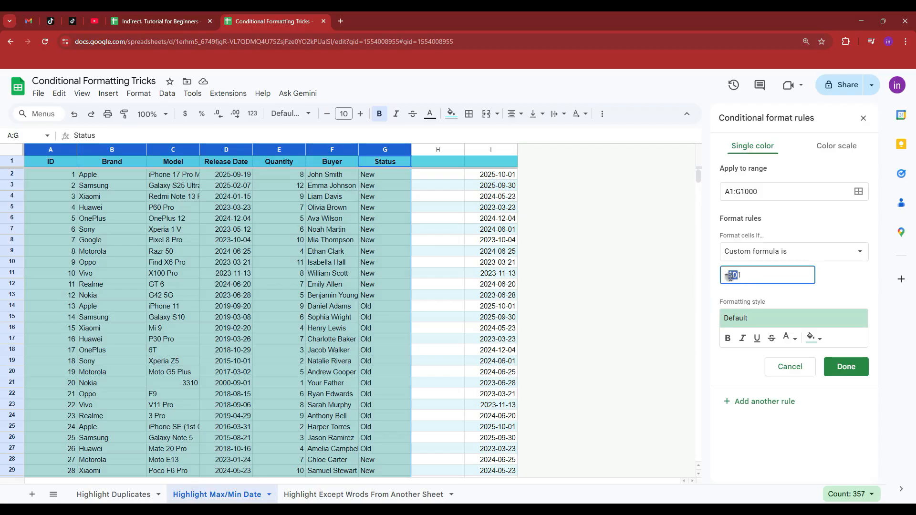
left_click(739, 275)
left_click_drag(740, 276, 733, 277)
left_click(739, 276)
left_click_drag(734, 277, 742, 276)
left_click(736, 276)
left_click(755, 279)
type("=$I1")
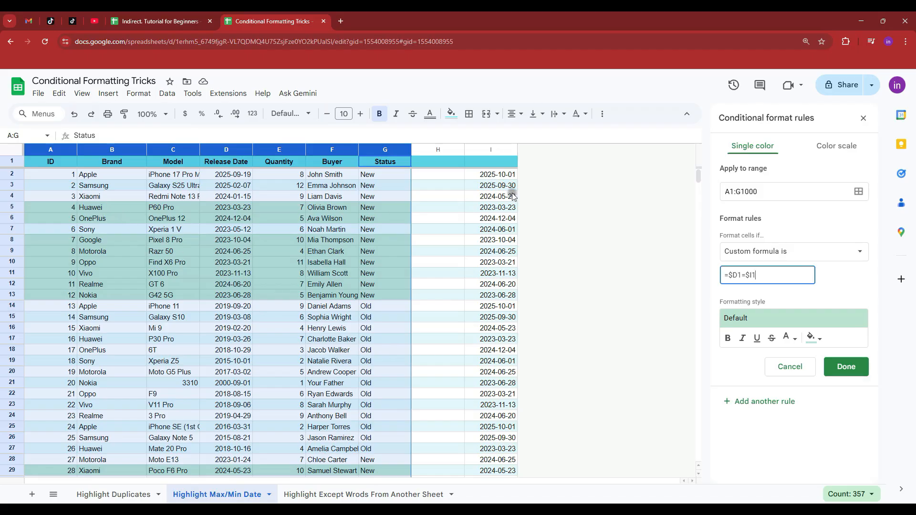
Copy the MAX FILTER formula from I2 and use it as the conditional formatting rule's custom formula
left_click(507, 175)
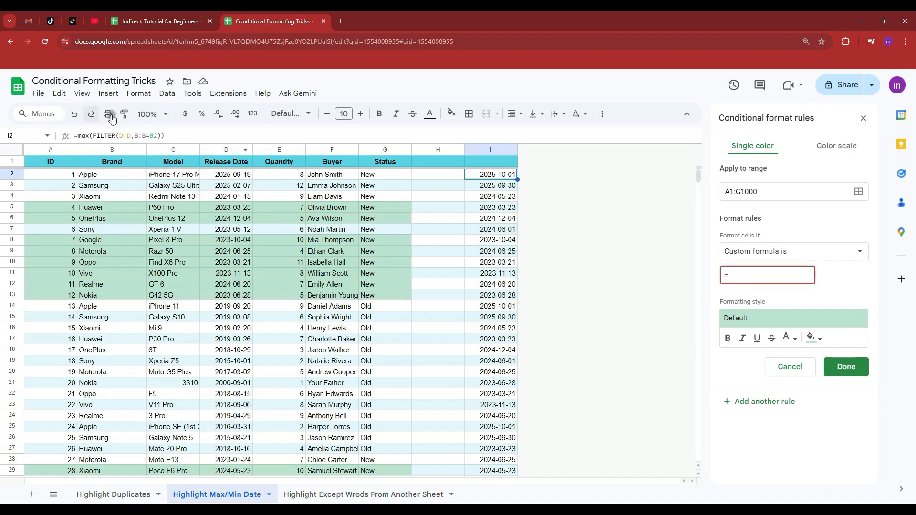
left_click(216, 135)
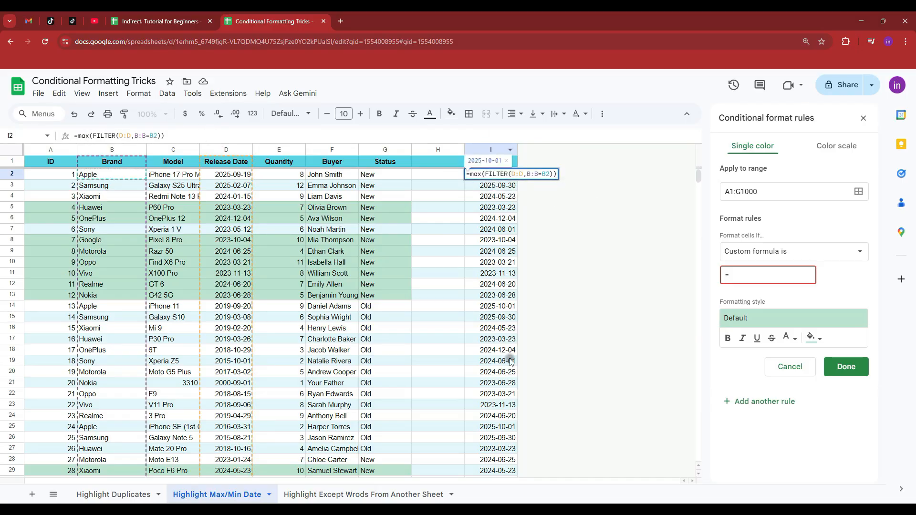
left_click(177, 136)
left_click_drag(236, 136, 78, 136)
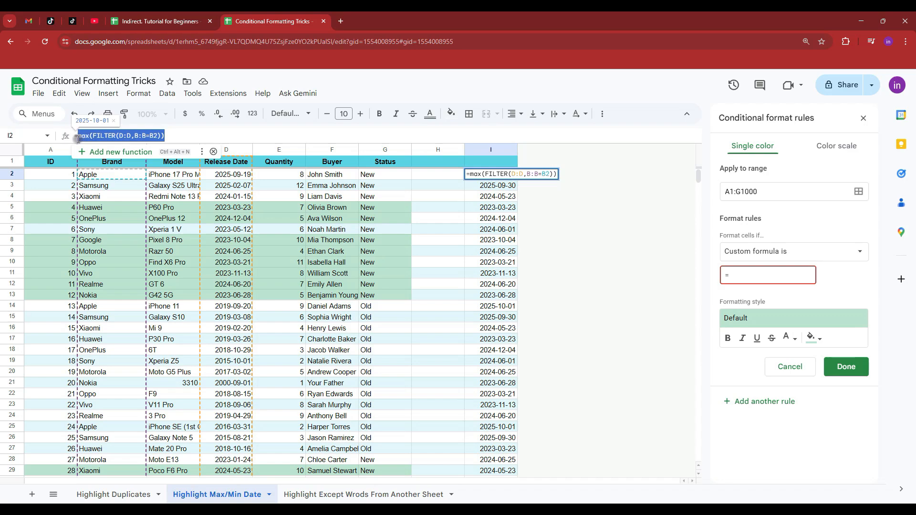
key("ctrl+c")
key("Escape")
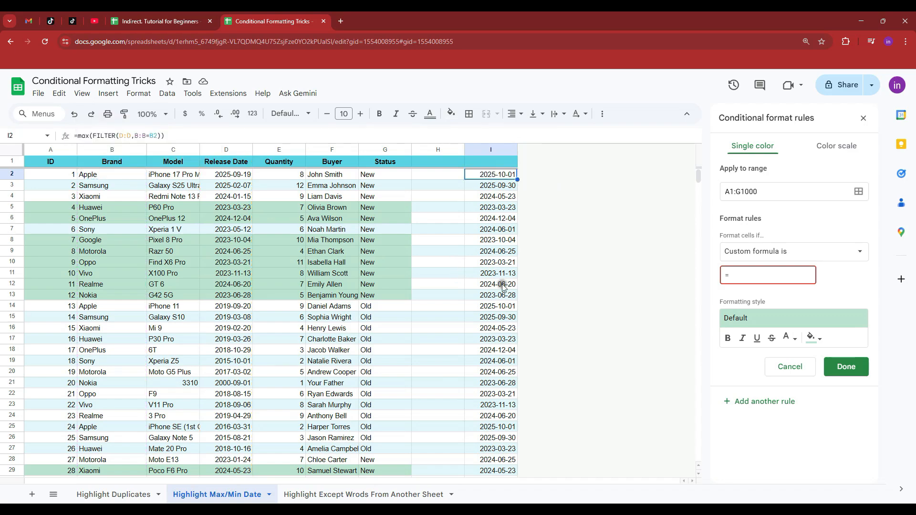
left_click(750, 274)
key("ctrl+v")
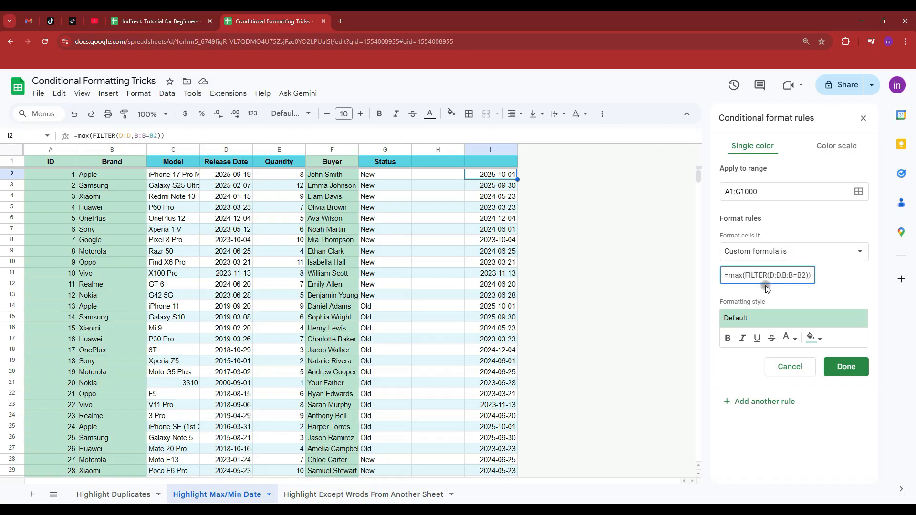
Make the column ranges in the rule's formula absolute as $D:$D and $B:$B
left_click(770, 274)
type("$")
left_click(782, 276)
type("$")
left_click(791, 275)
type("$")
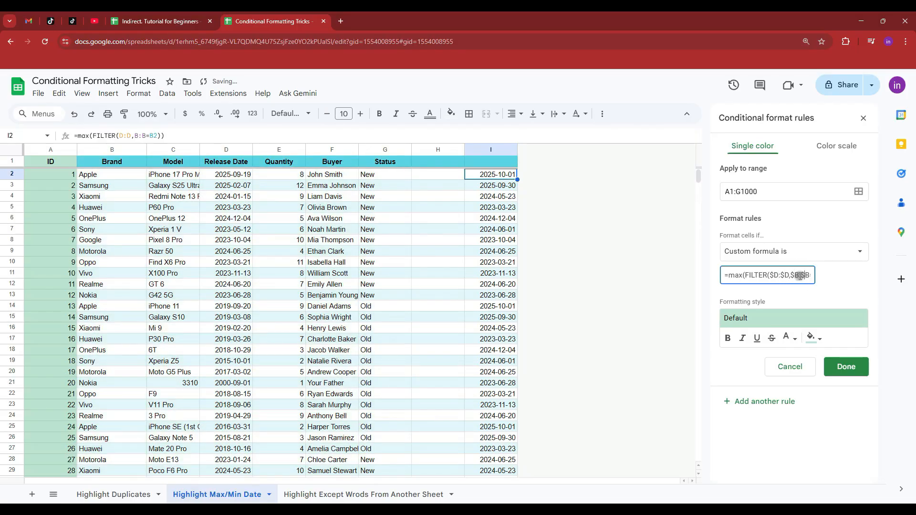
Change the brand criterion in the rule's formula to $B1 to match the rule's starting row
key("Right")
key("Right")
key("Right")
key("Right")
key("BackSpace")
type("1")
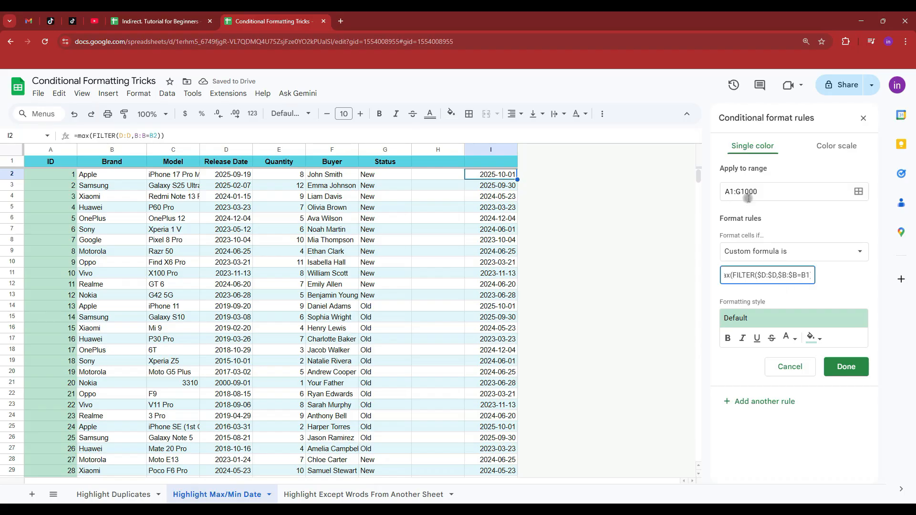
left_click(796, 276)
type("$B1")
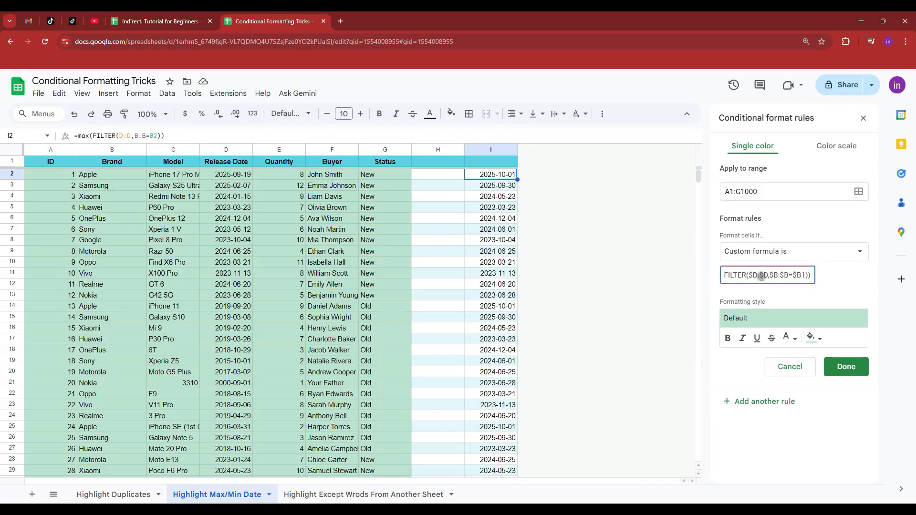
Insert the comparison $D1= before max in the rule's custom formula
left_click_drag(796, 275, 728, 275)
left_click(728, 275)
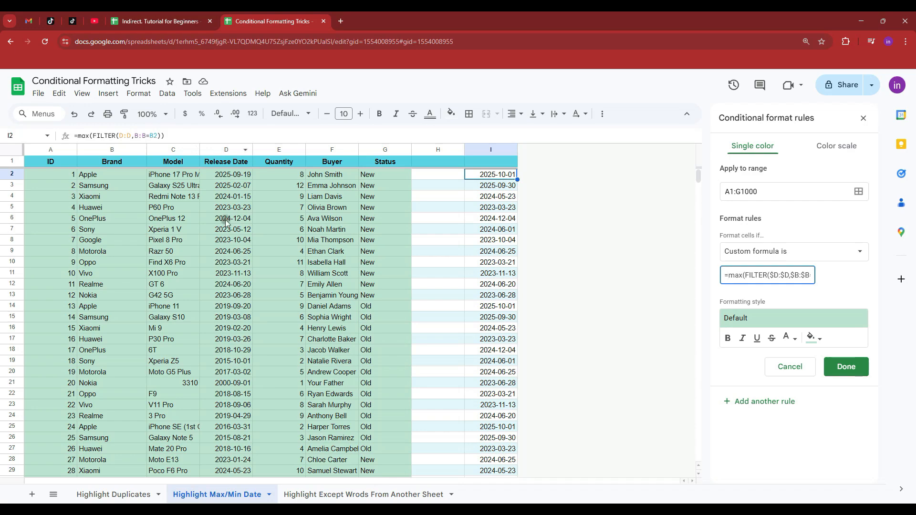
type("$D1")
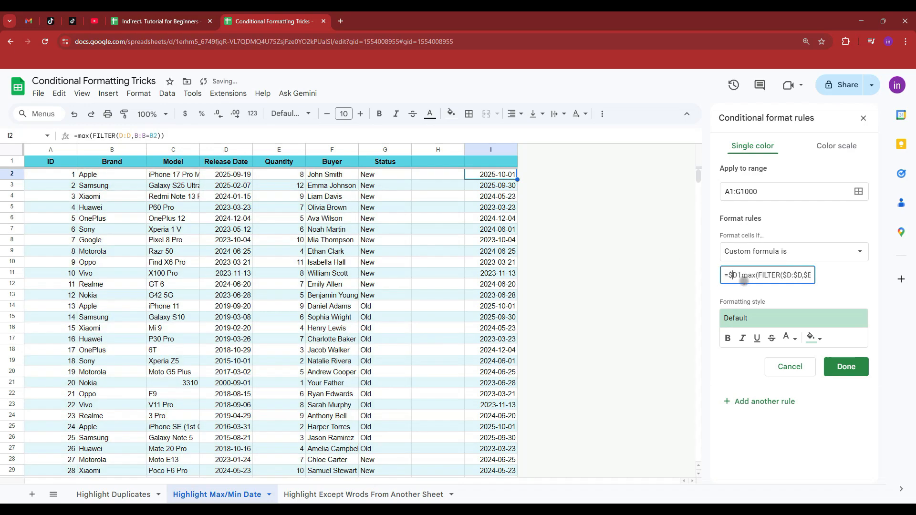
type("=")
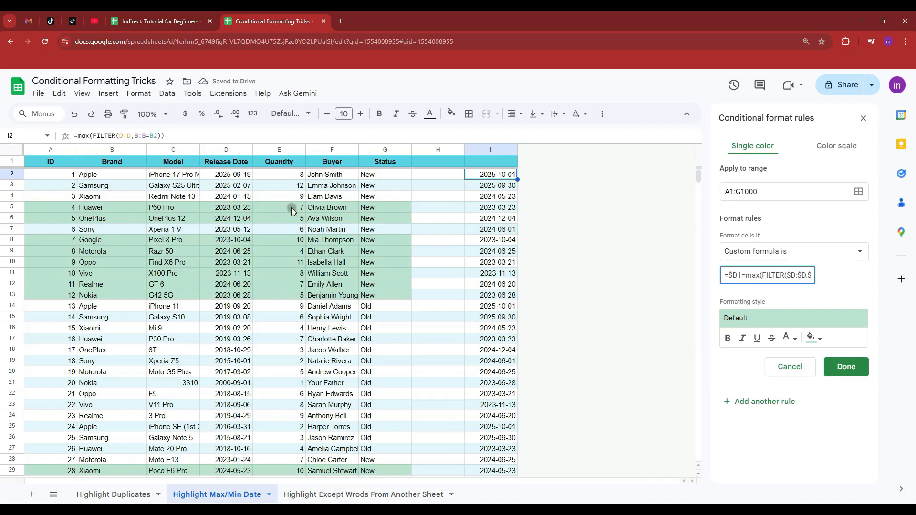
Clear the helper formulas from column I
left_click(488, 149)
key("Delete")
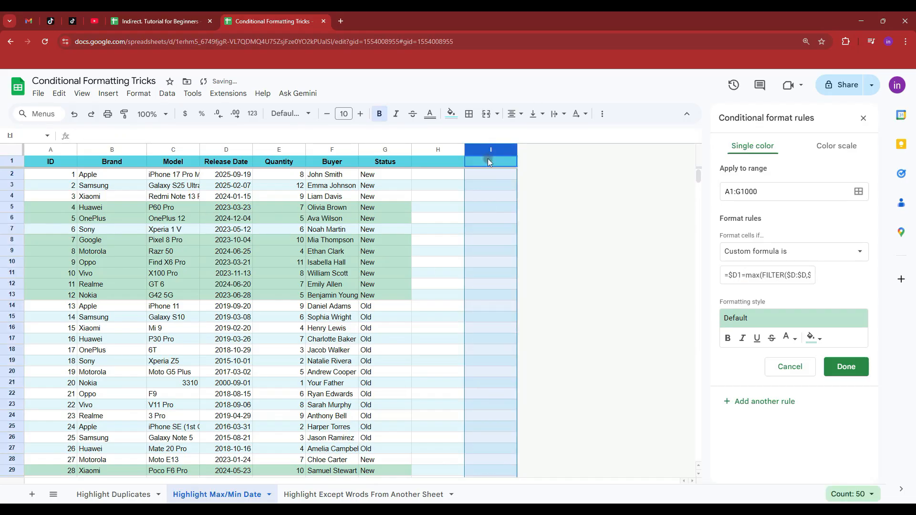
left_click(495, 209)
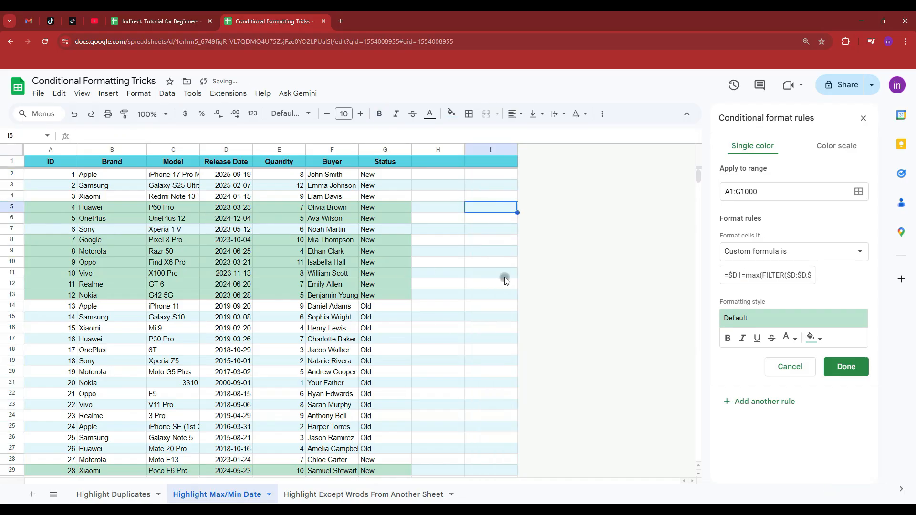
Select the highlighted rows A5:G13 and set the rule's fill colour to cyan after trying orange
left_click_drag(45, 209, 382, 298)
left_click(809, 340)
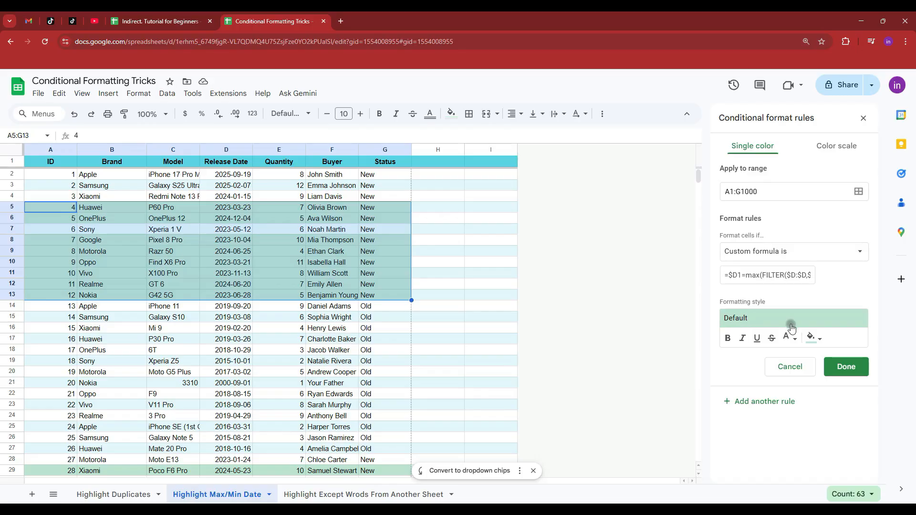
left_click(812, 340)
left_click(801, 307)
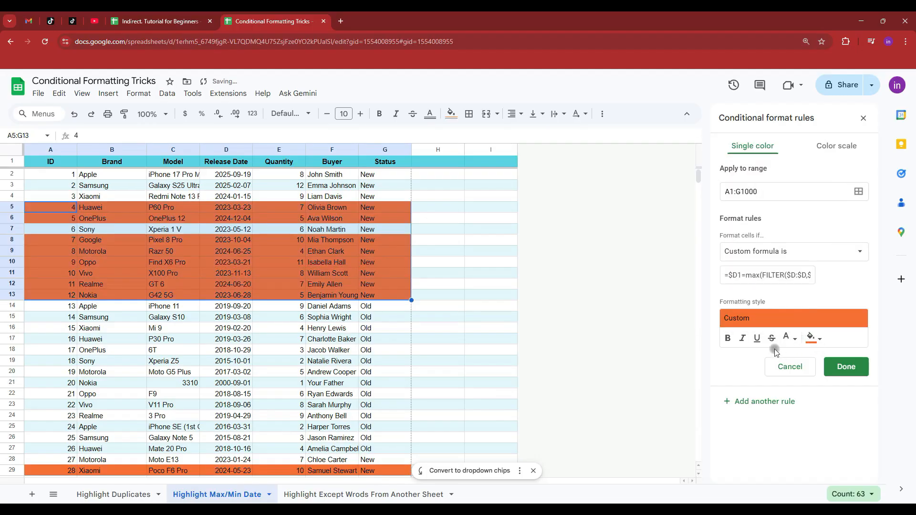
left_click(814, 339)
left_click(754, 307)
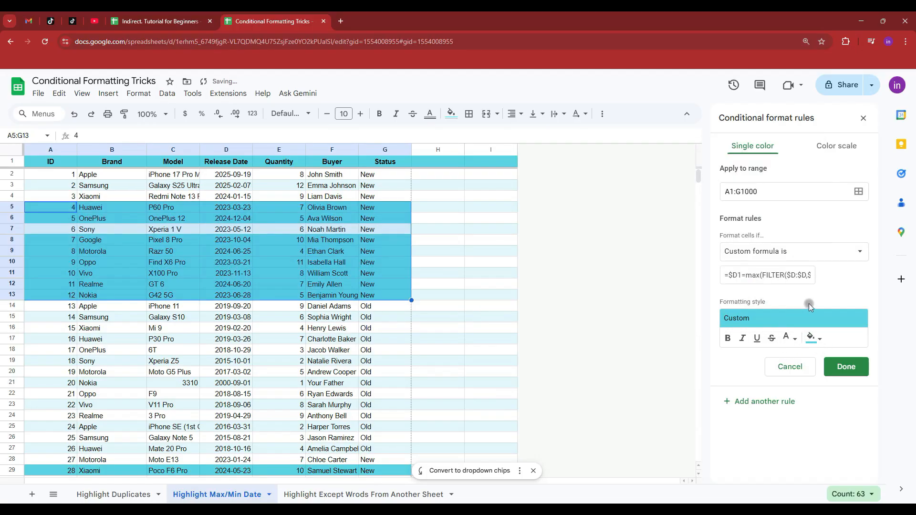
Replace max with min in the rule's formula and review the highlighted earliest release dates per brand
left_click(250, 255)
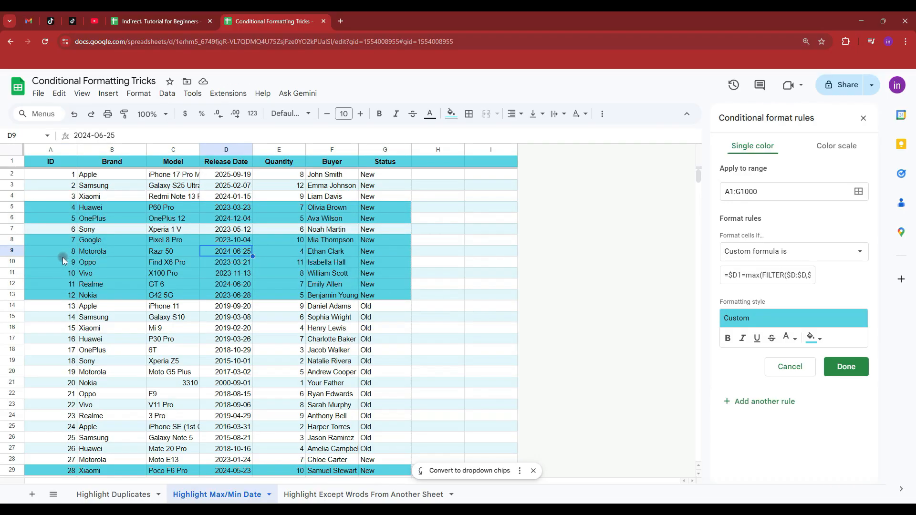
left_click(752, 276)
left_click(760, 276, "shift")
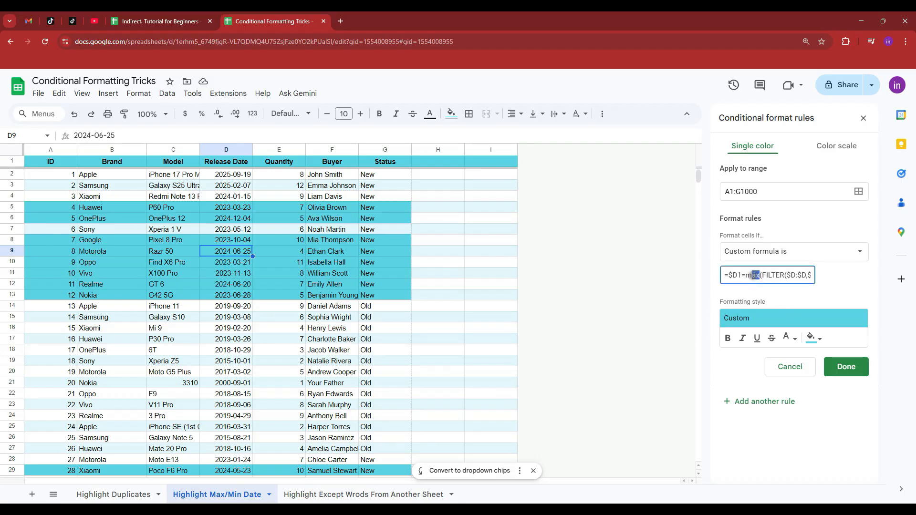
type("in")
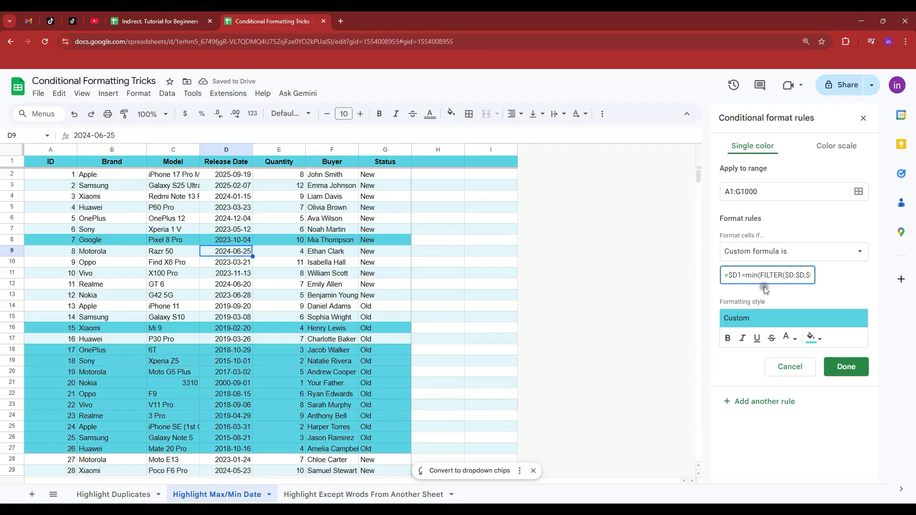
left_click(112, 372)
scroll(253, 382, "down", 3)
scroll(253, 383, "up", 3)
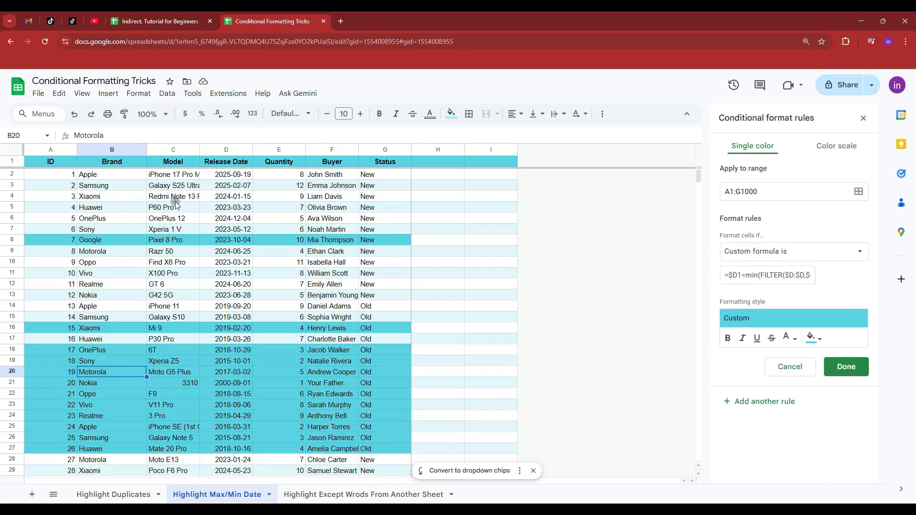
Add the model condition $C:$C=$C1 to the FILTER in the rule's custom formula
left_click(175, 175)
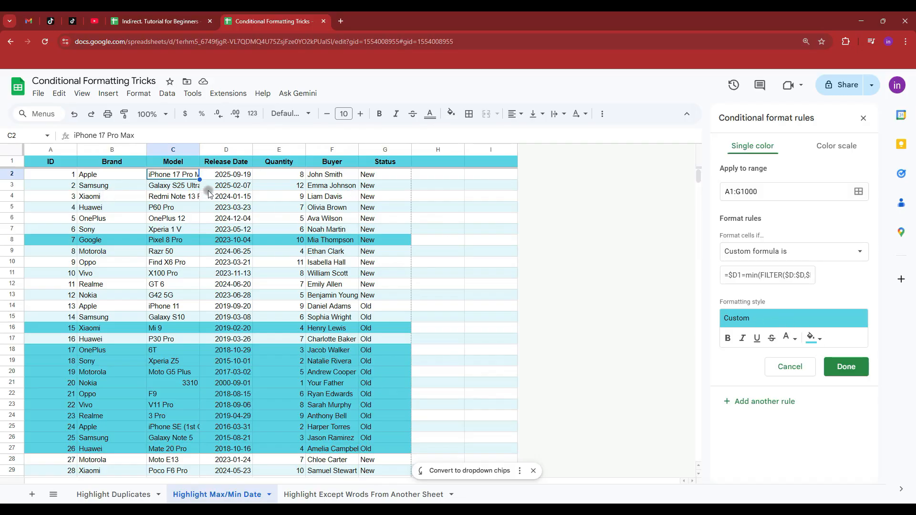
left_click(784, 276)
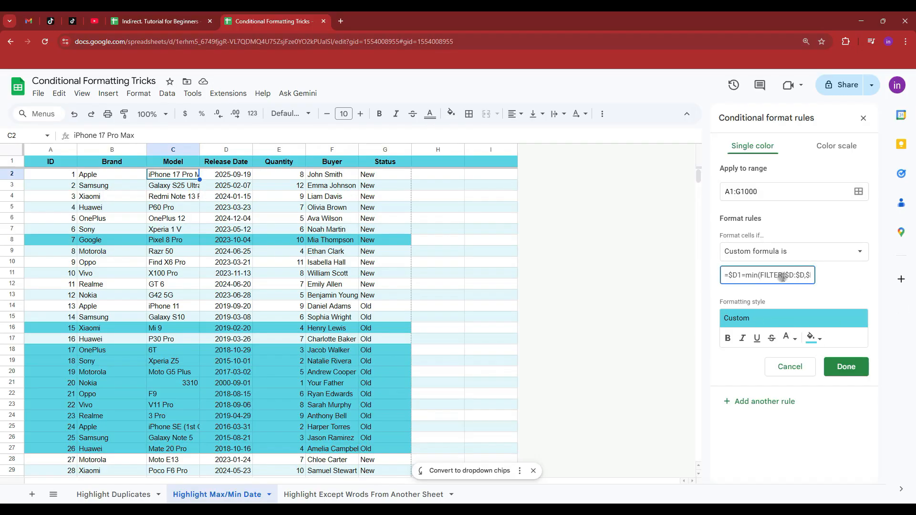
left_click_drag(500, 206, 498, 199)
left_click(496, 229)
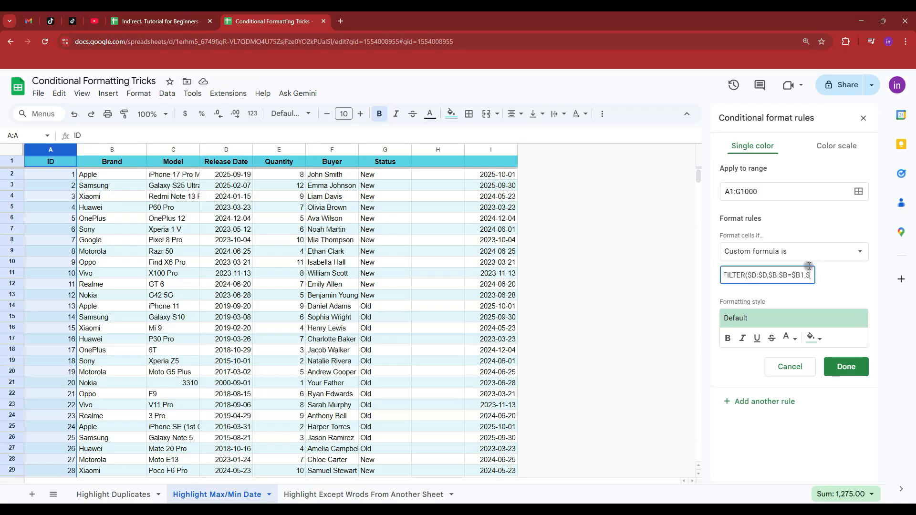
type("C:")
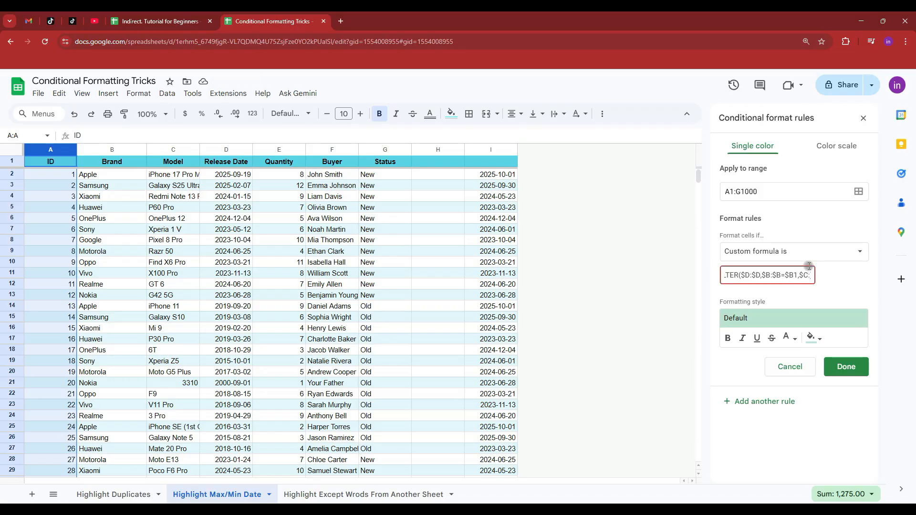
type("$C=")
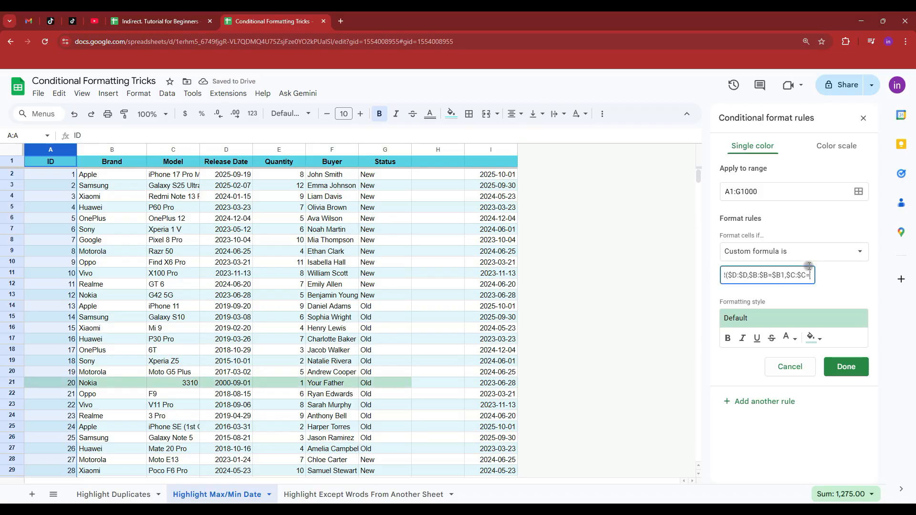
type("$C1")
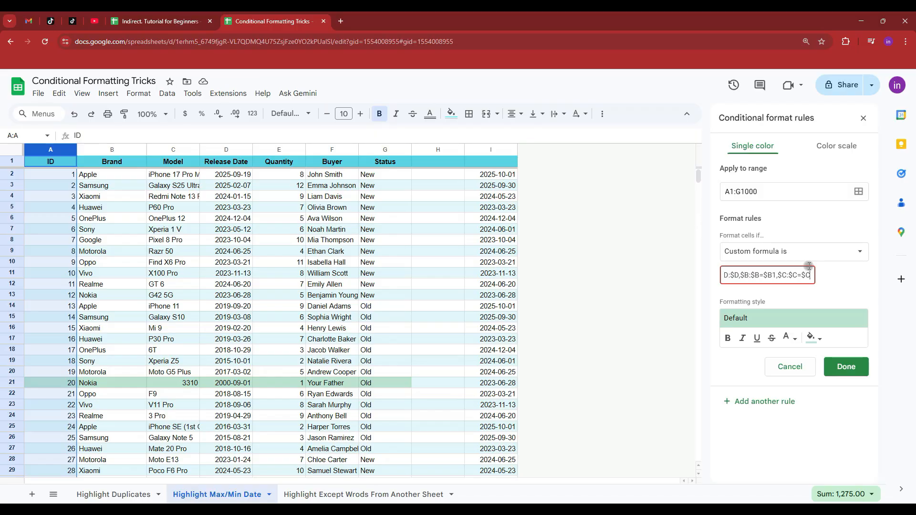
Set the release date of the last Apple iPhone 17 Pro row, cell D51, to 2025-12-17
left_click(279, 218)
scroll(310, 272, "down", 10)
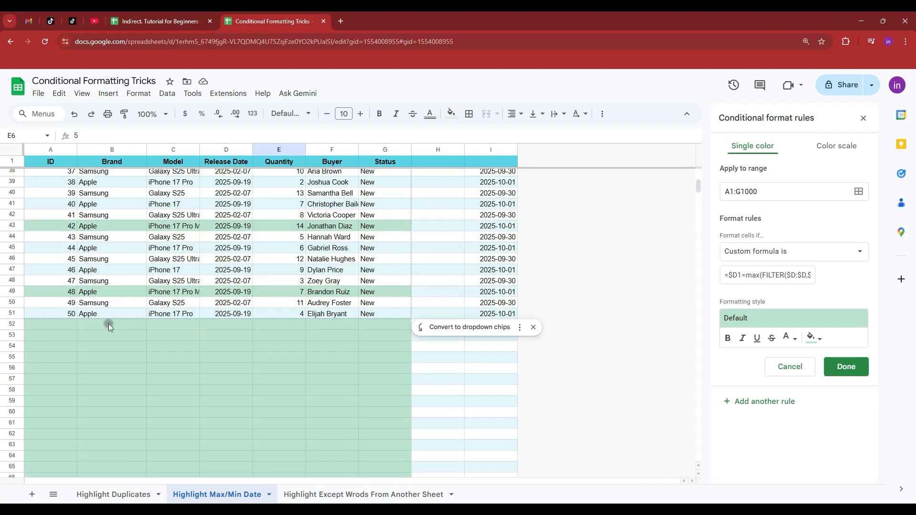
double_click(240, 313)
left_click(272, 330)
left_click(273, 330)
left_click(273, 330)
left_click(227, 391)
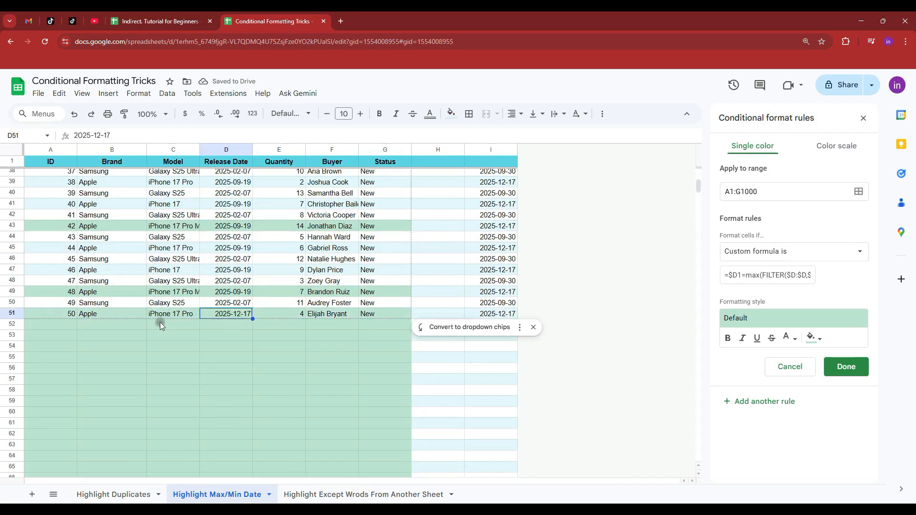
Review the highlighted rows against the brand, model and latest release date combinations in the table
left_click(111, 314)
left_click_drag(179, 313, 126, 314)
left_click(126, 313)
scroll(166, 329, "up", 5)
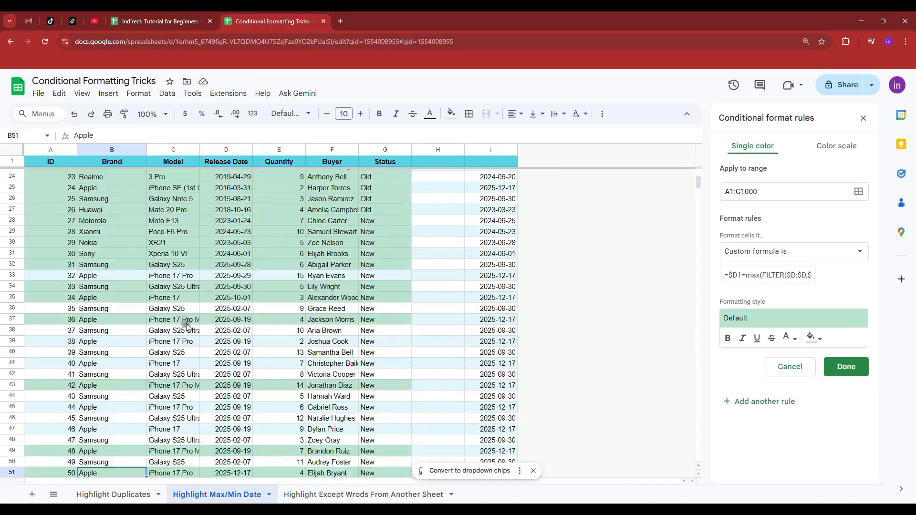
scroll(187, 333, "down", 2)
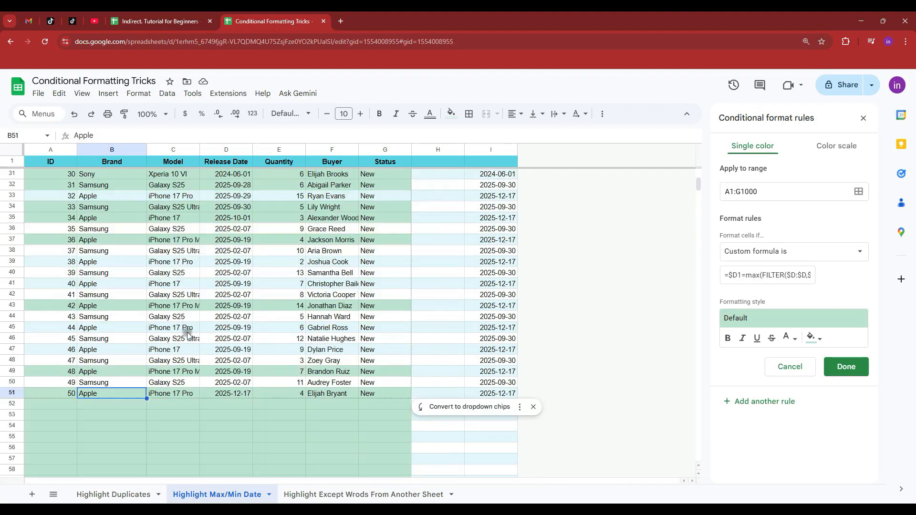
left_click(164, 395)
key("ctrl+Up")
scroll(177, 306, "down", 2)
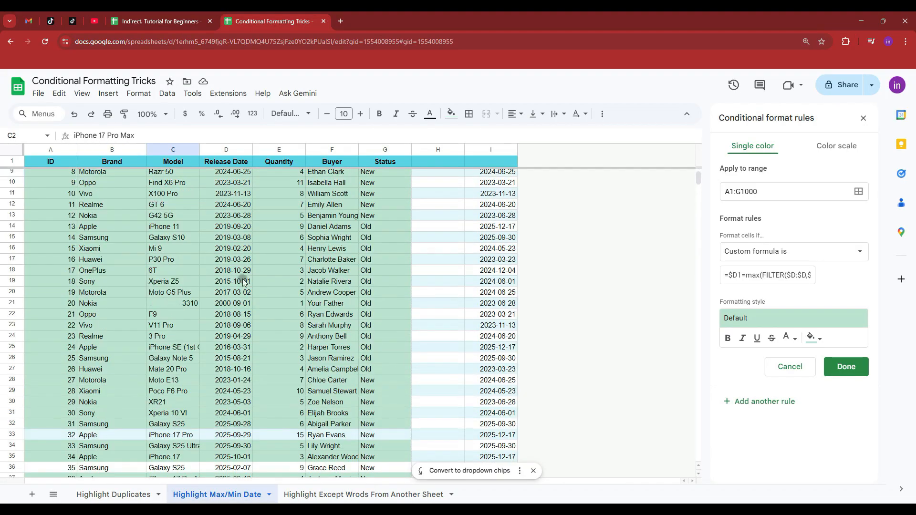
Replace max with min in the rule's formula and inspect the highlighting down to the empty rows A52:G64
left_click(759, 276)
type("in")
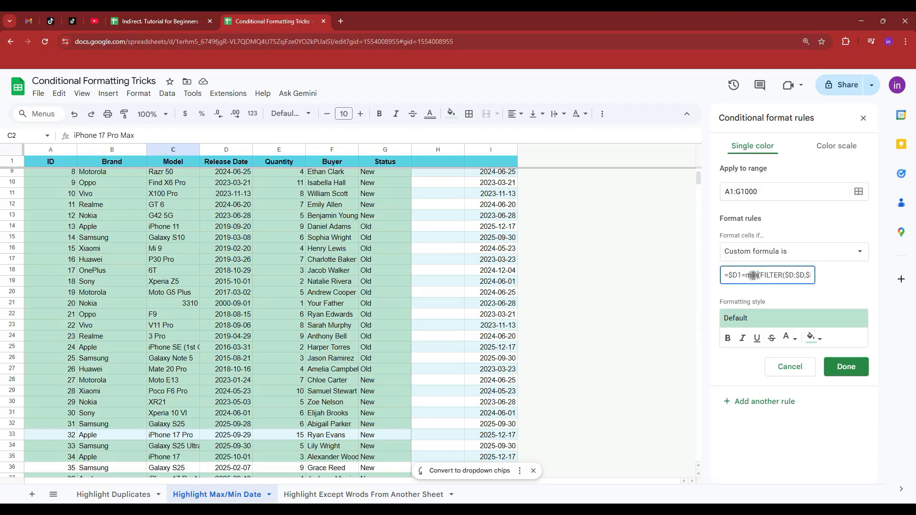
left_click(193, 260)
scroll(209, 307, "down", 10)
scroll(209, 307, "up", 7)
scroll(215, 319, "down", 7)
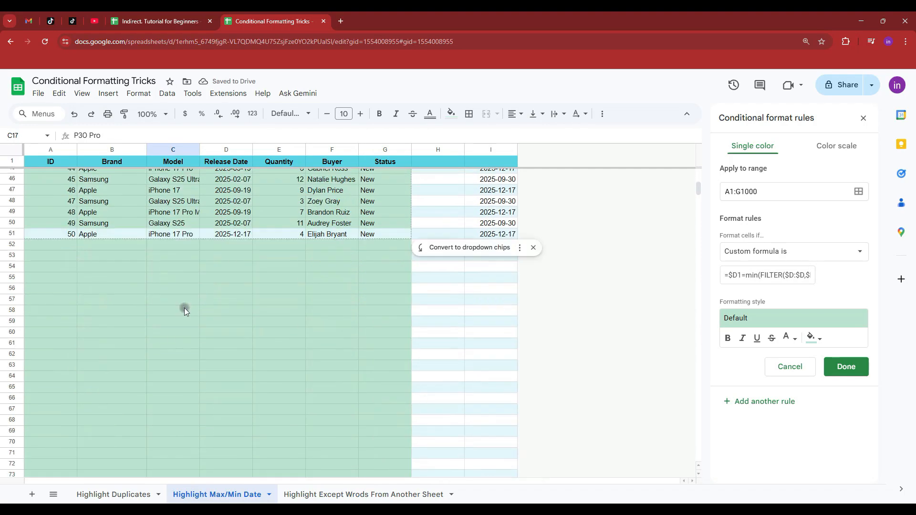
left_click_drag(65, 326, 381, 461)
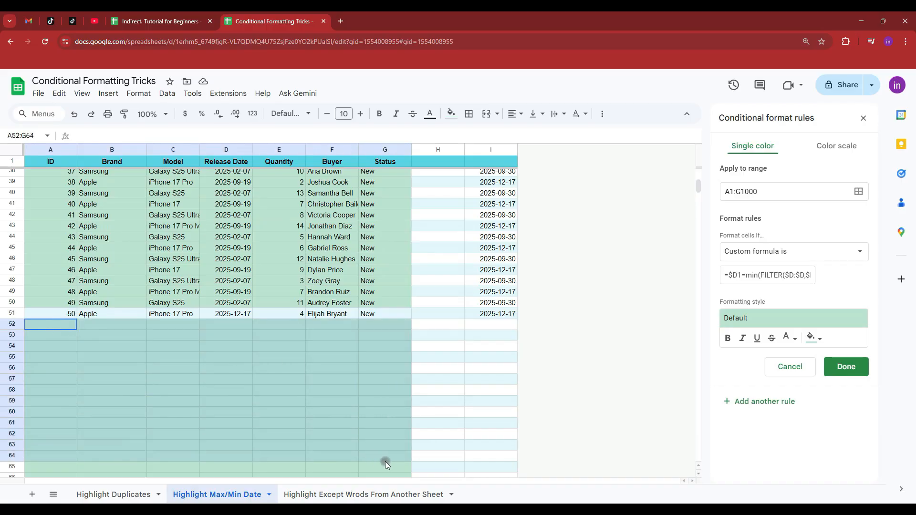
left_click(336, 346)
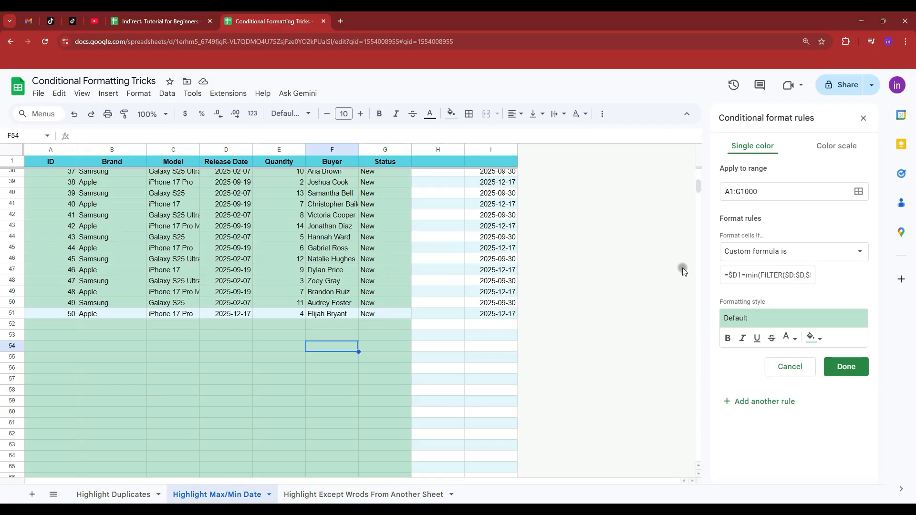
Wrap the rule's formula in AND with the extra condition $B1<>"" to exclude empty rows
left_click(726, 275)
type("and(")
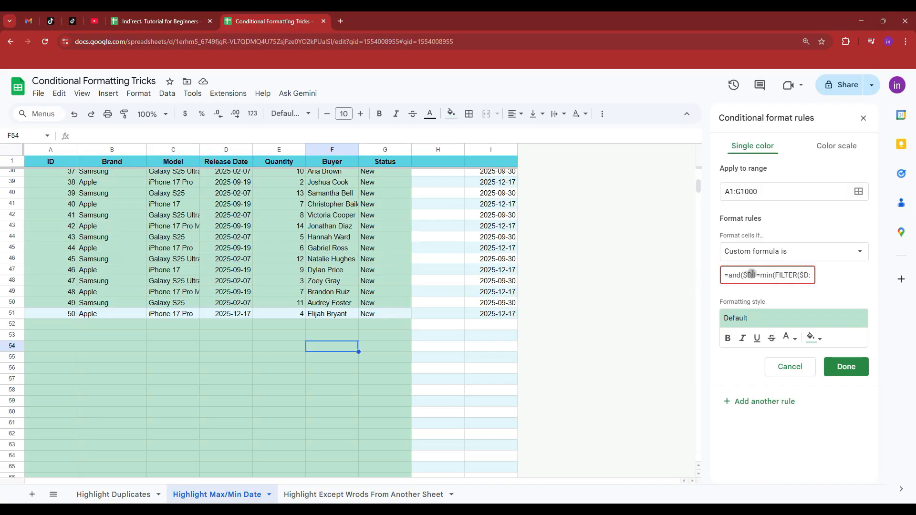
key("ctrl+a")
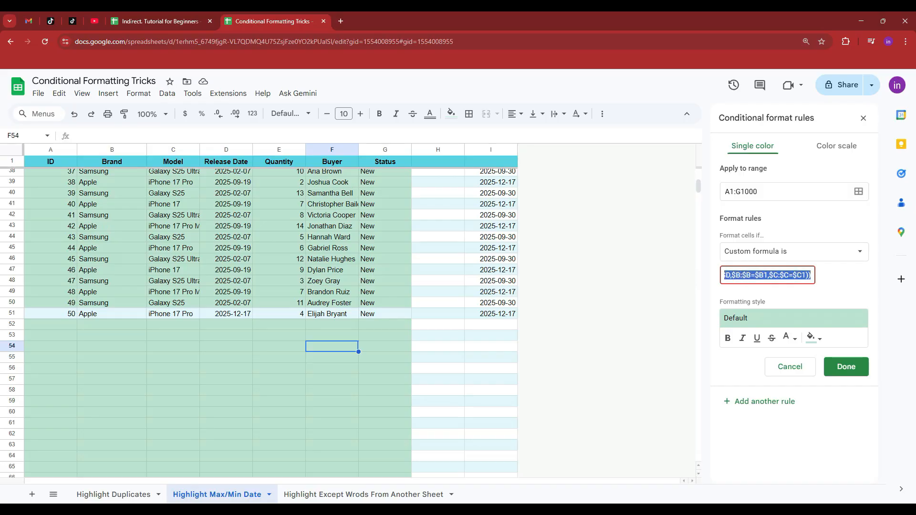
key("Right")
type(",")
type("$")
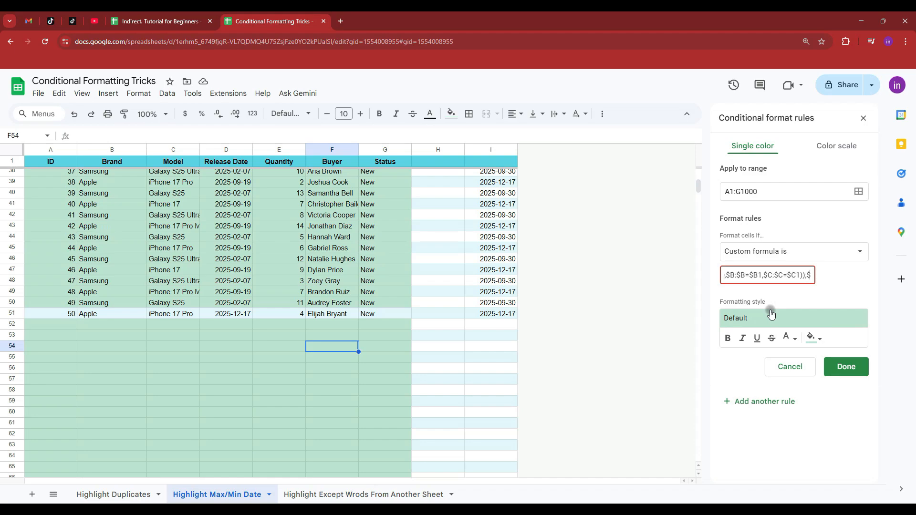
type("B1<>\"\")")
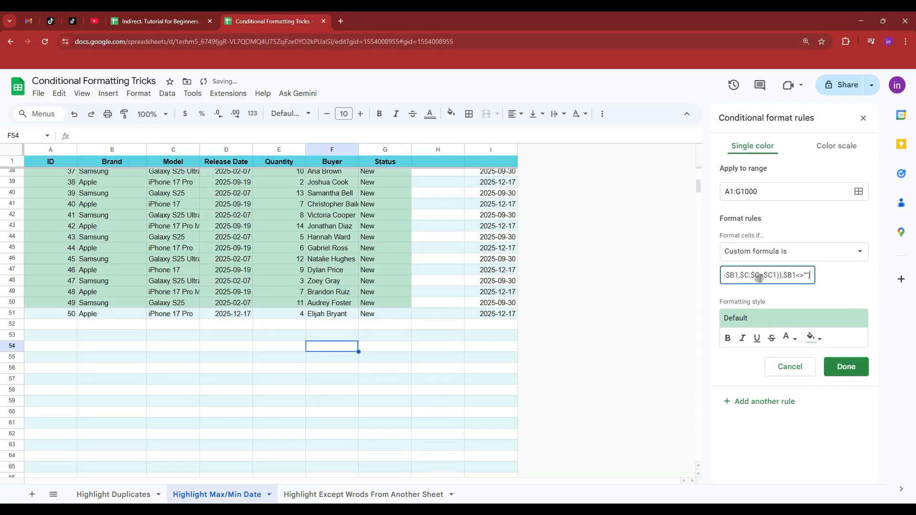
Review the conditions of the AND formula and the highlighted rows, and save the rule
left_click_drag(783, 277, 806, 277)
left_click(783, 275)
mouse_move(780, 277)
left_mouse_down()
mouse_move(729, 277)
mouse_move(795, 277)
left_mouse_up()
left_click(742, 277)
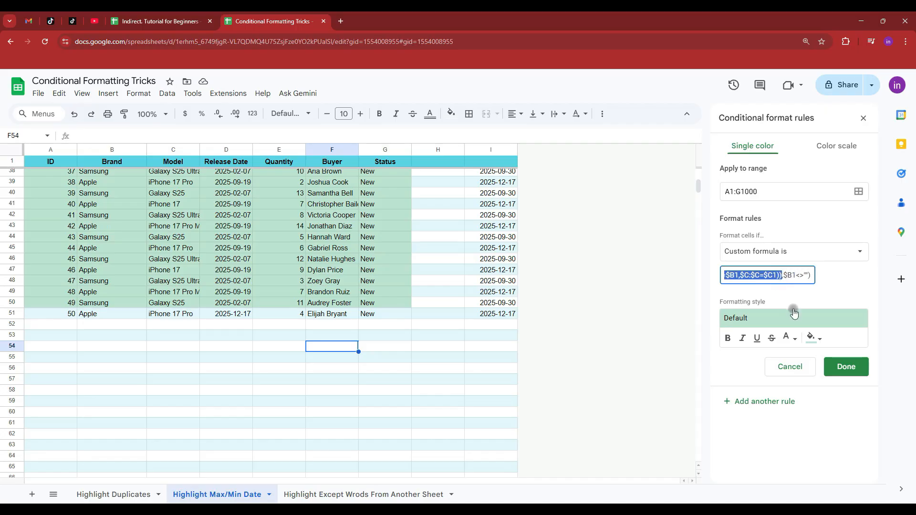
left_click(801, 275)
left_click_drag(804, 275, 710, 280)
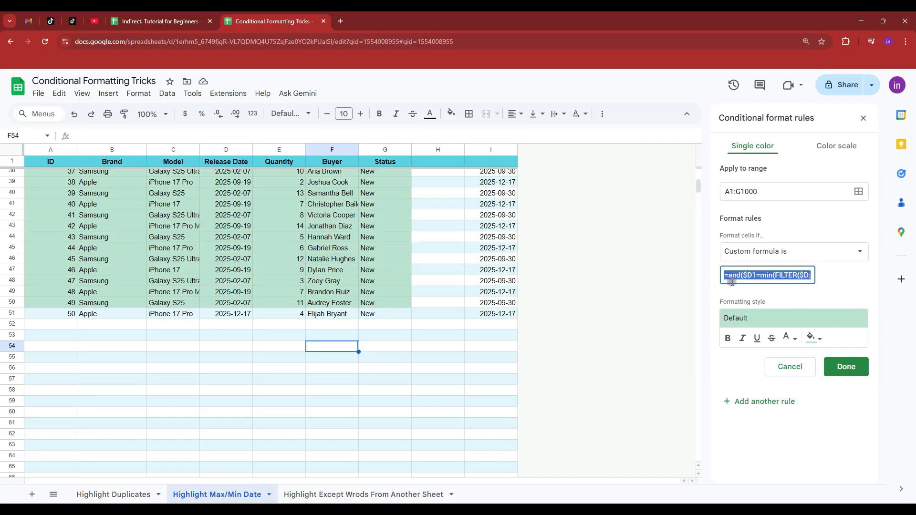
scroll(184, 288, "up", 5)
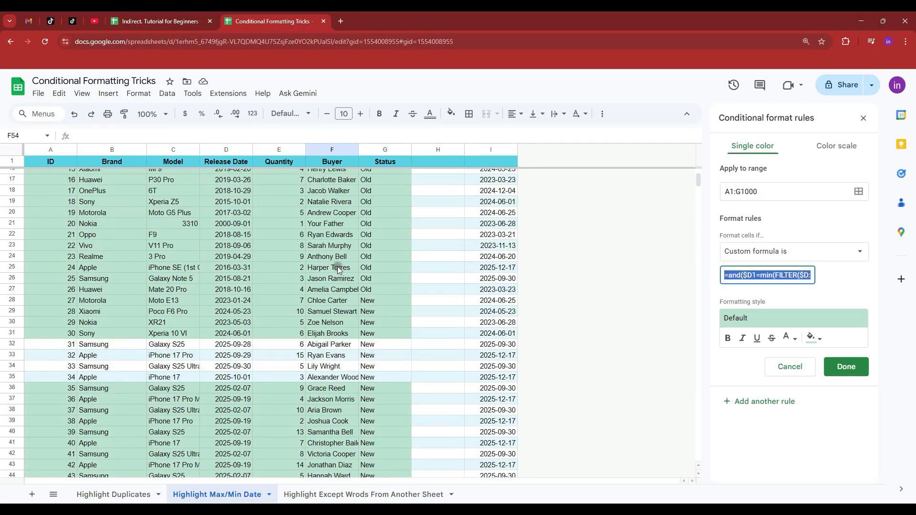
left_click(235, 236)
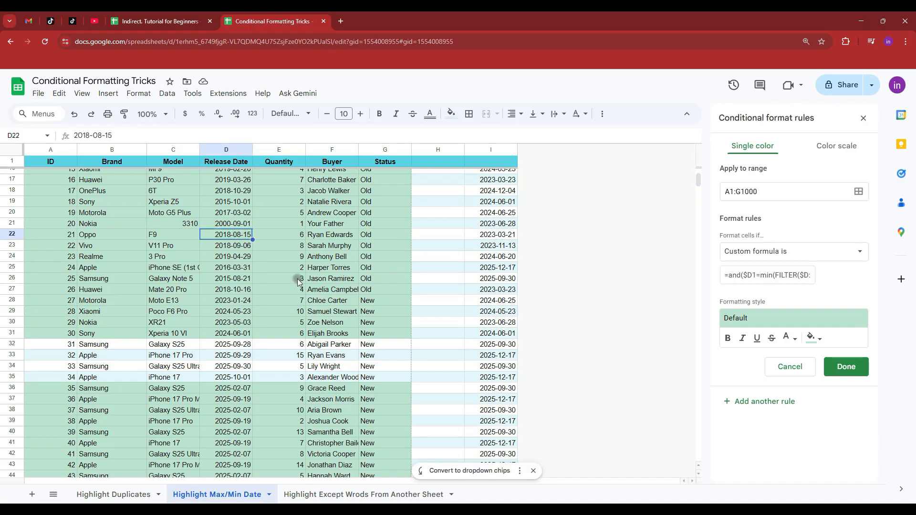
left_click(281, 213)
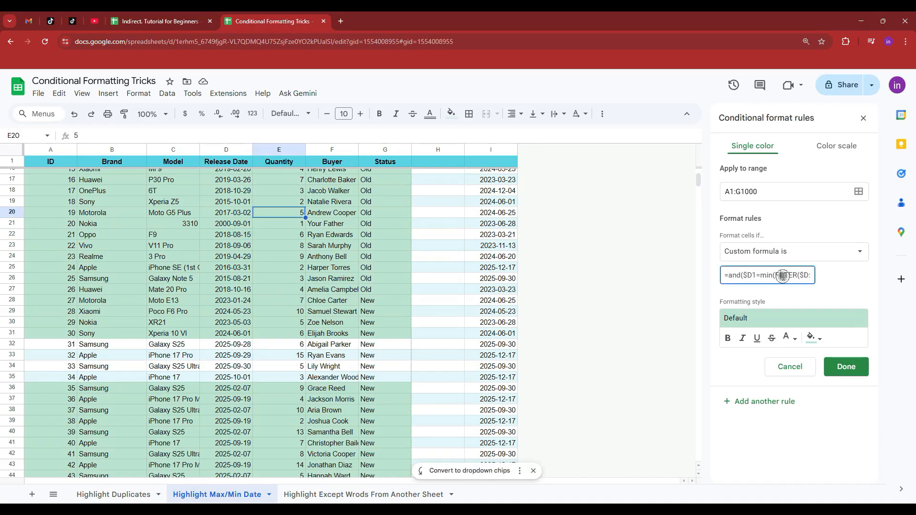
left_click(852, 375)
left_click(378, 278)
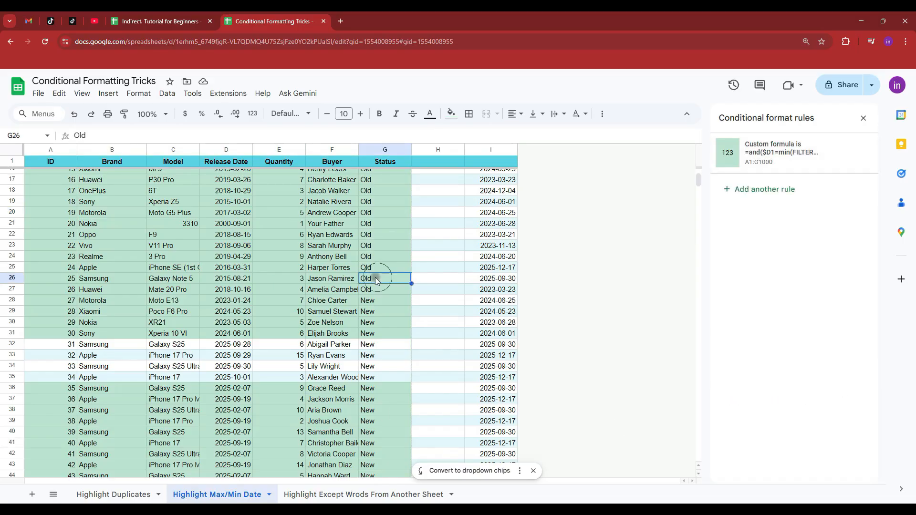
Open the Highlight Except Wrods From Another Sheet sheet, dismiss the dropdown chips suggestion and look over its brands and models
left_click(361, 494)
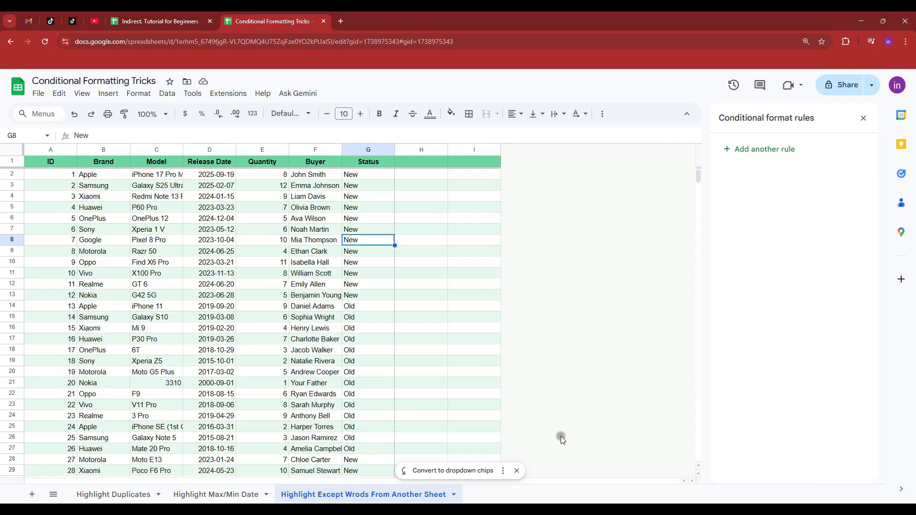
left_click(516, 471)
left_click(92, 176)
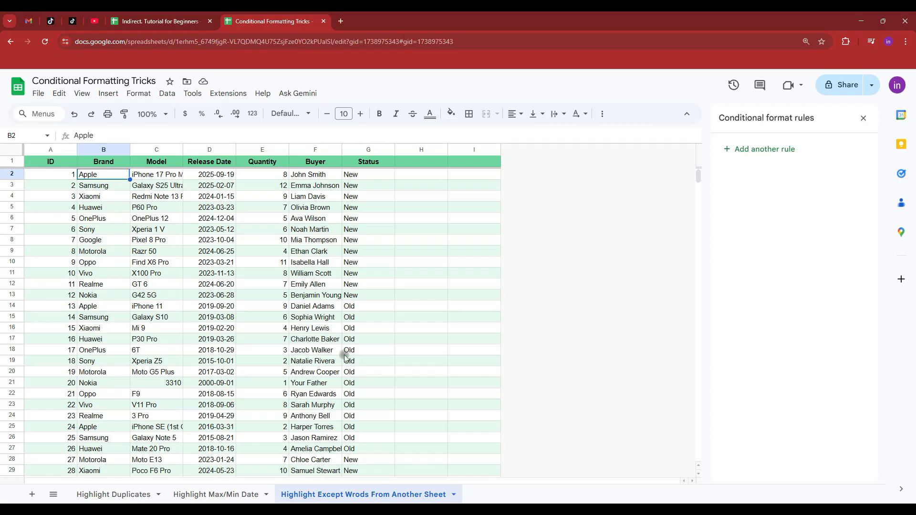
left_click(186, 253)
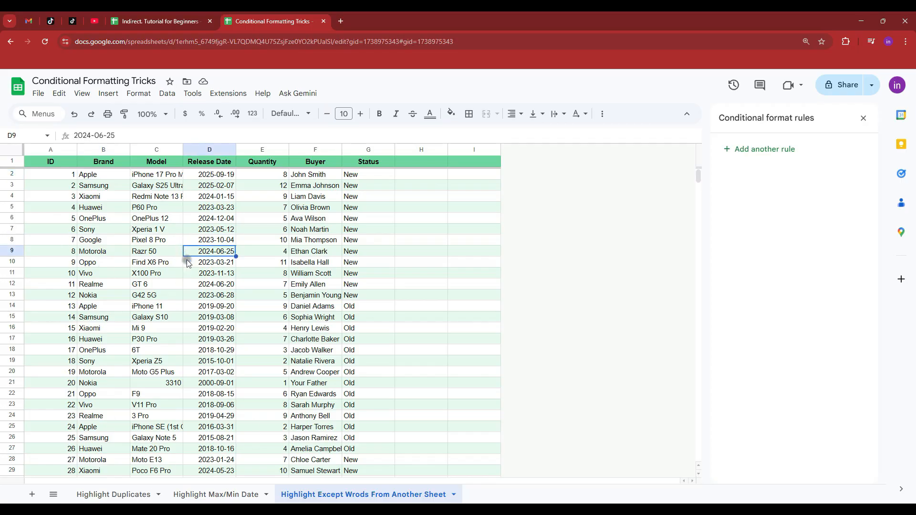
left_click(132, 231)
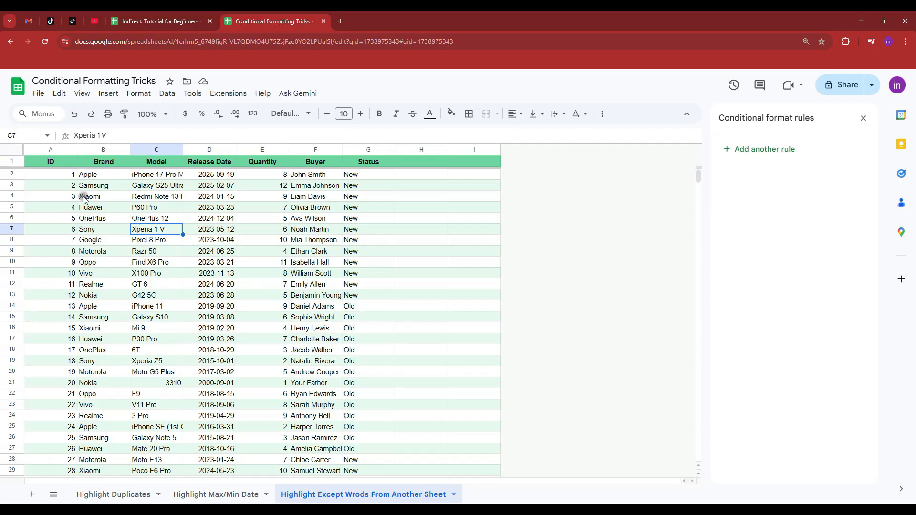
left_click(88, 298)
left_click(148, 298)
left_click(90, 297)
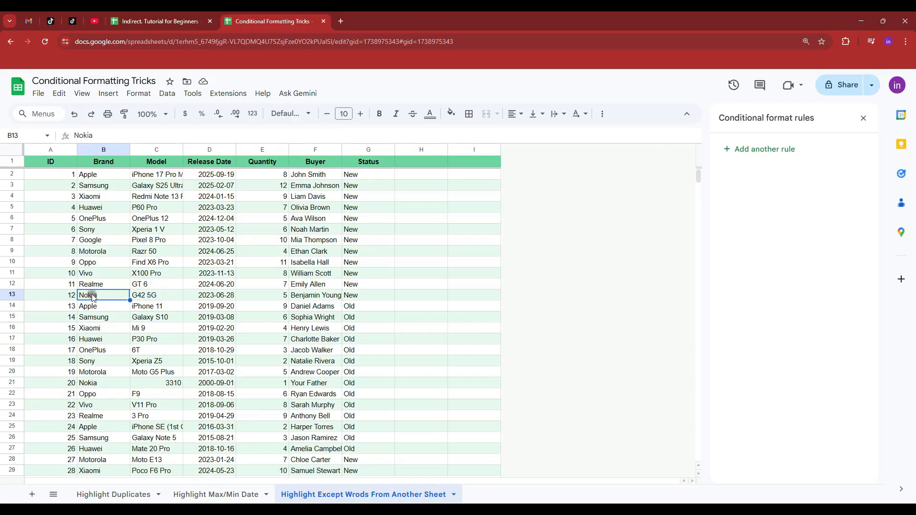
Add a sheet named Exception and copy the brands Vivo and Nokia into its cells A1:A2
left_click(32, 494)
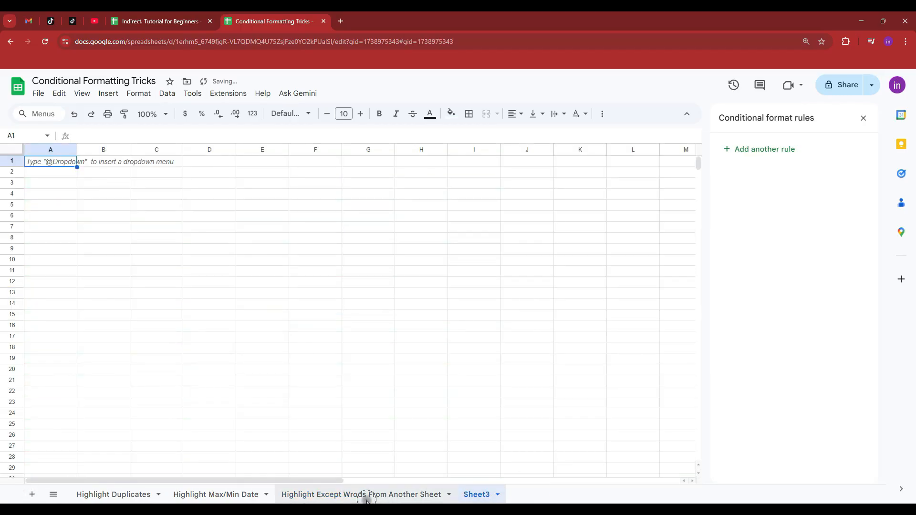
left_click(364, 494)
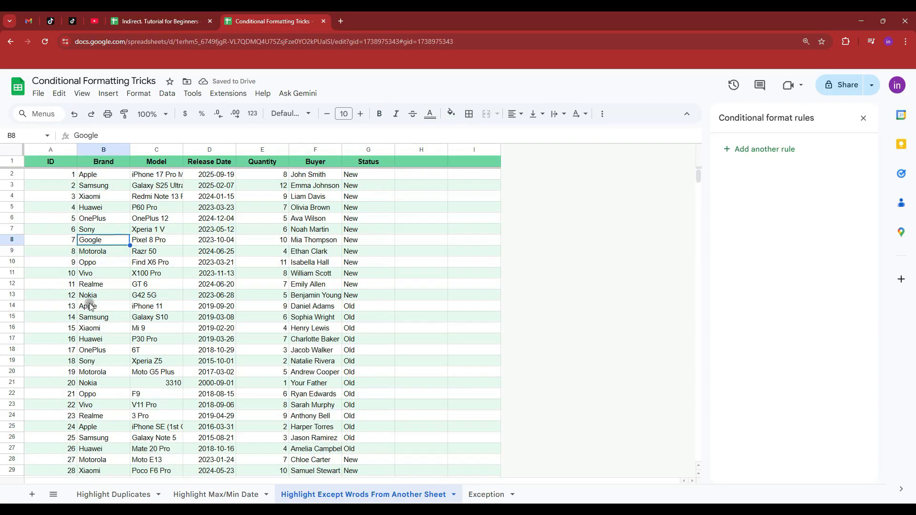
left_click(91, 218)
left_click(94, 240)
left_click(95, 273)
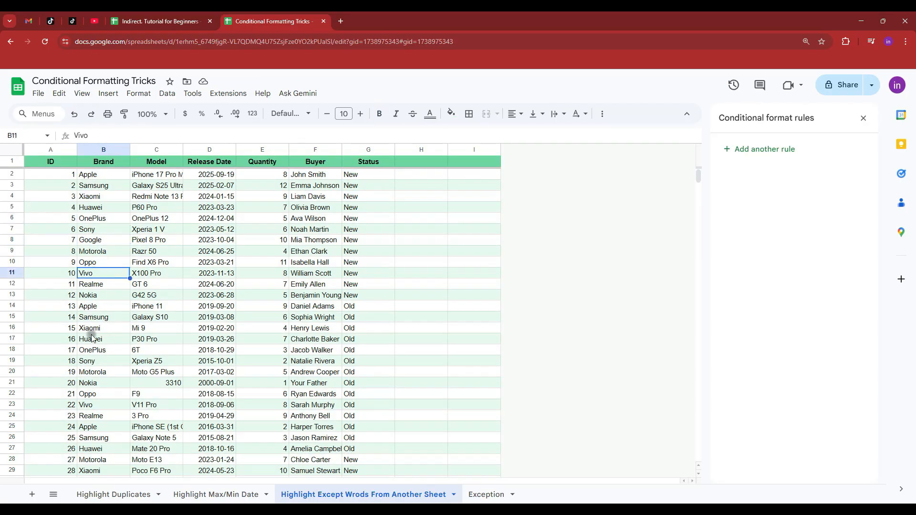
left_click(93, 297, "ctrl")
left_click(482, 494)
left_click(67, 165)
type("Vivo Nokia")
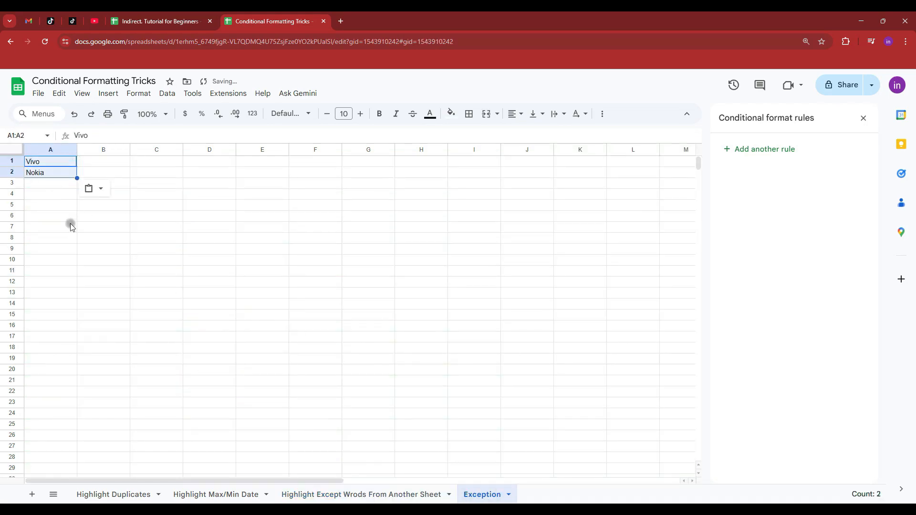
left_click(83, 206)
Return to the Highlight Except Wrods From Another Sheet sheet and look over its Vivo and Nokia rows
left_click(382, 495)
key("ctrl+a")
left_click(375, 308)
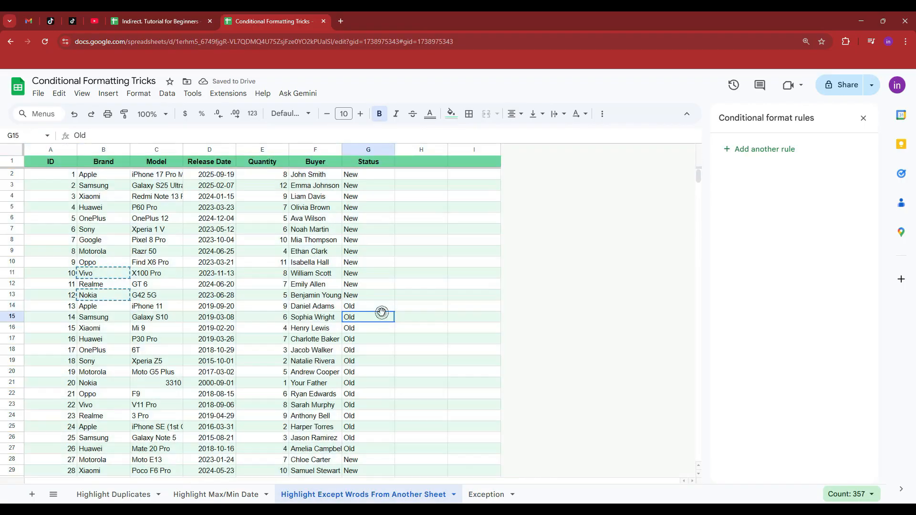
left_click(159, 295)
left_click(46, 273)
left_click_drag(71, 278, 392, 274)
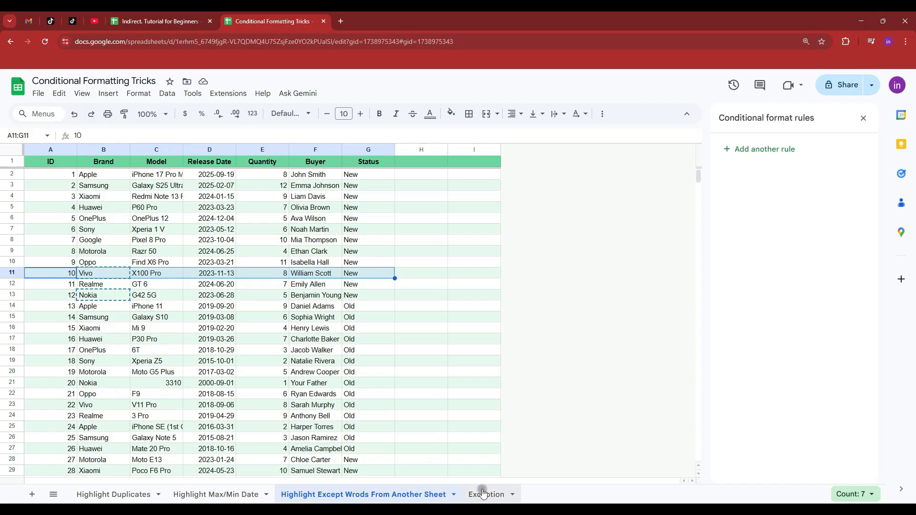
Add a conditional format rule for columns A:G that uses a custom formula, starting it with =countif(
left_click_drag(57, 150, 377, 150)
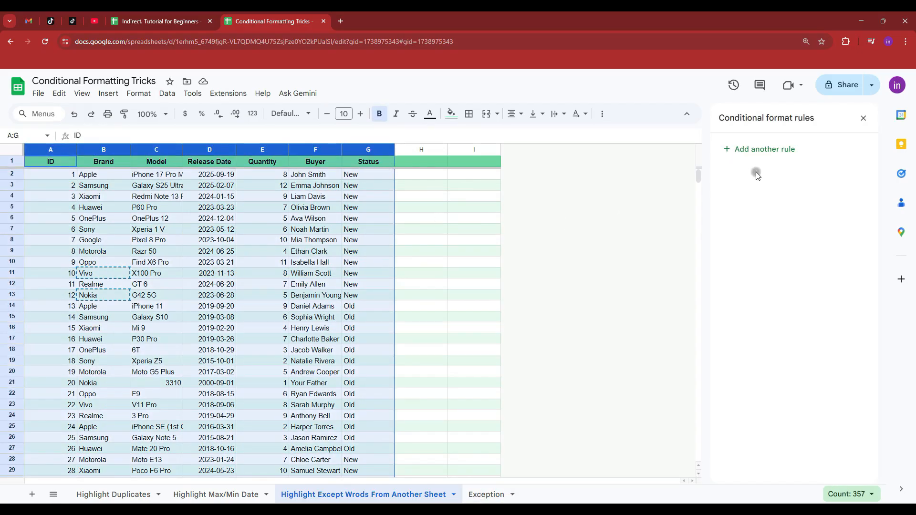
left_click(859, 252)
scroll(768, 391, "down", 2)
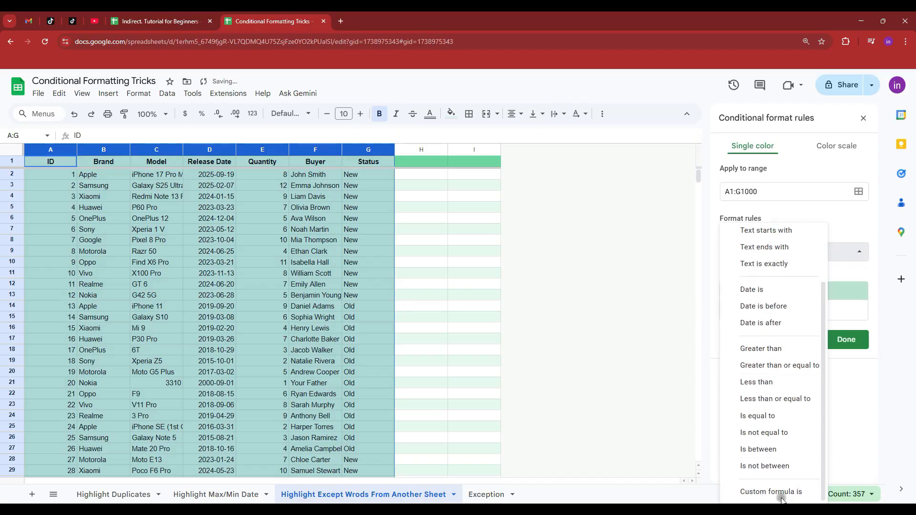
left_click(770, 492)
left_click(729, 273)
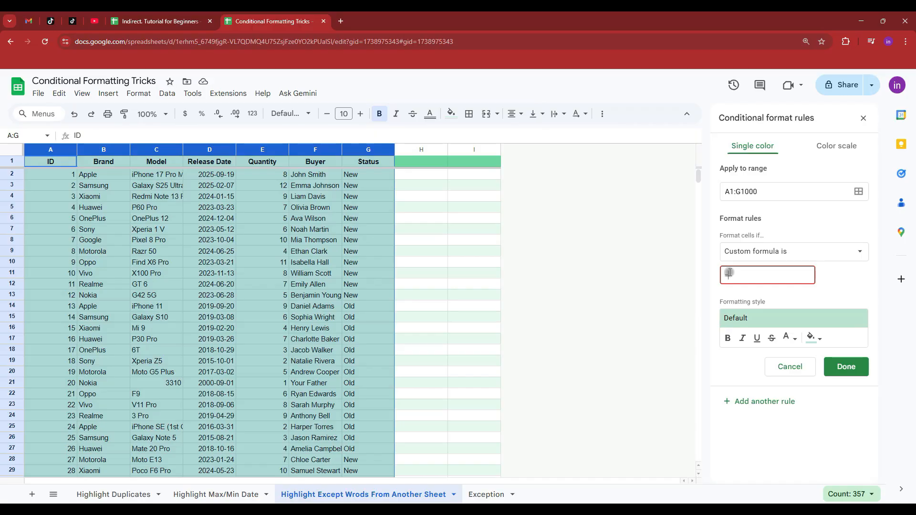
type("tif(")
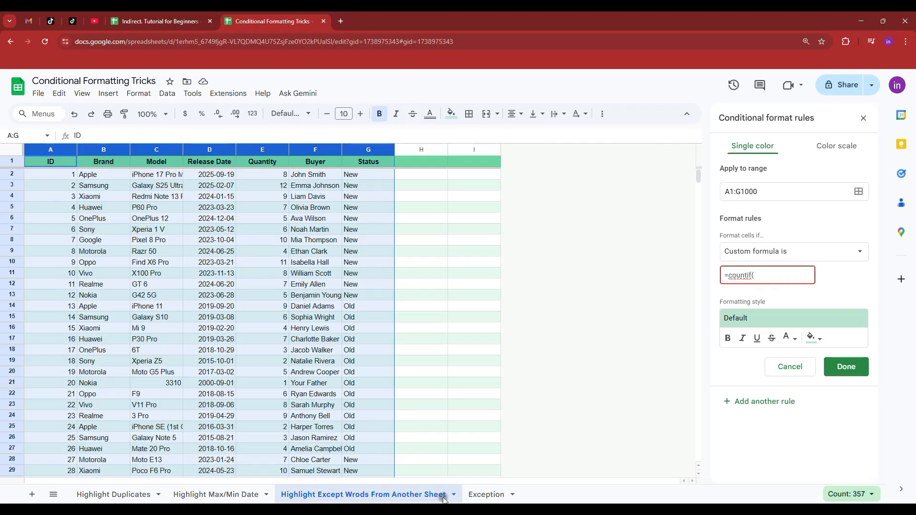
Check the Exception sheet, reopen the countif rule and complete its custom formula as =countif('Exception!A:A',$B1)>0
left_click(489, 496)
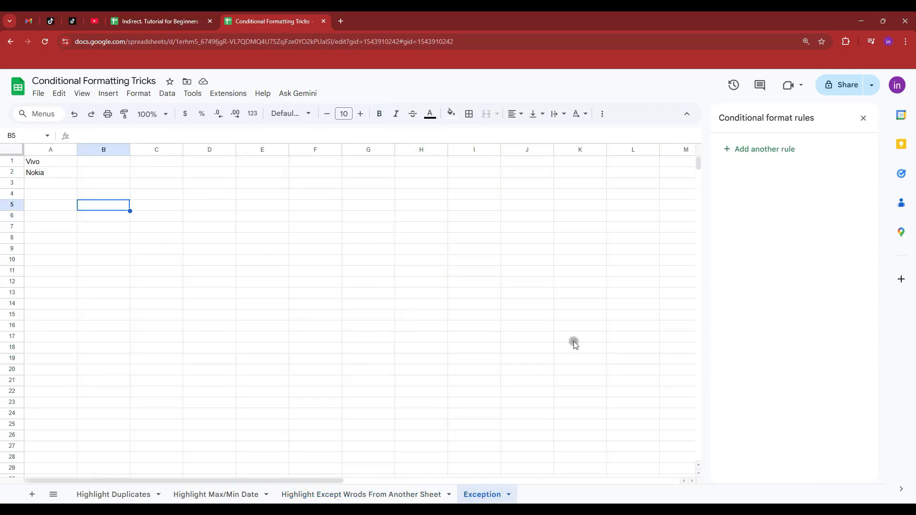
left_click(343, 495)
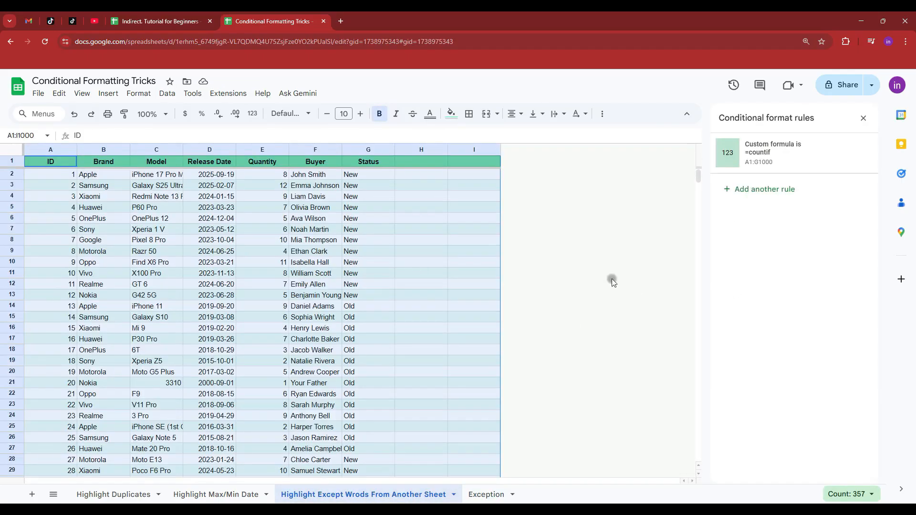
left_click(775, 161)
left_click(766, 276)
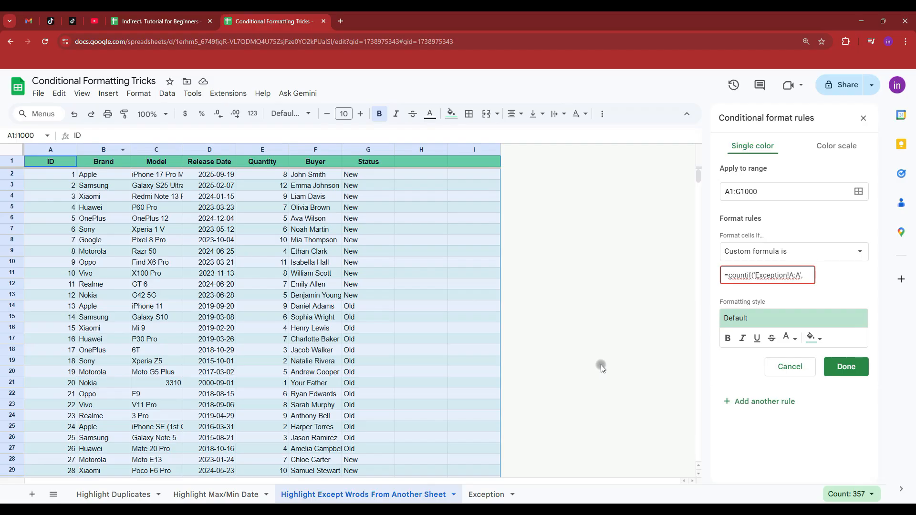
type("1)>")
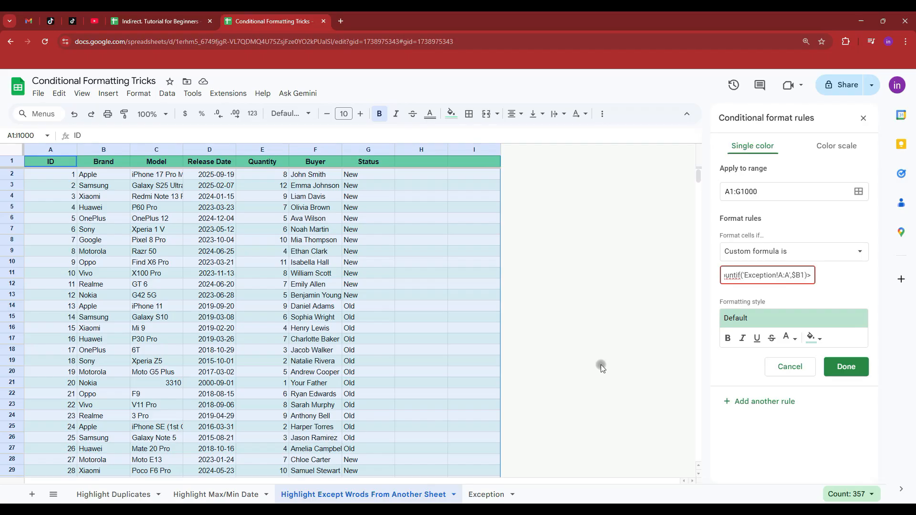
type("0")
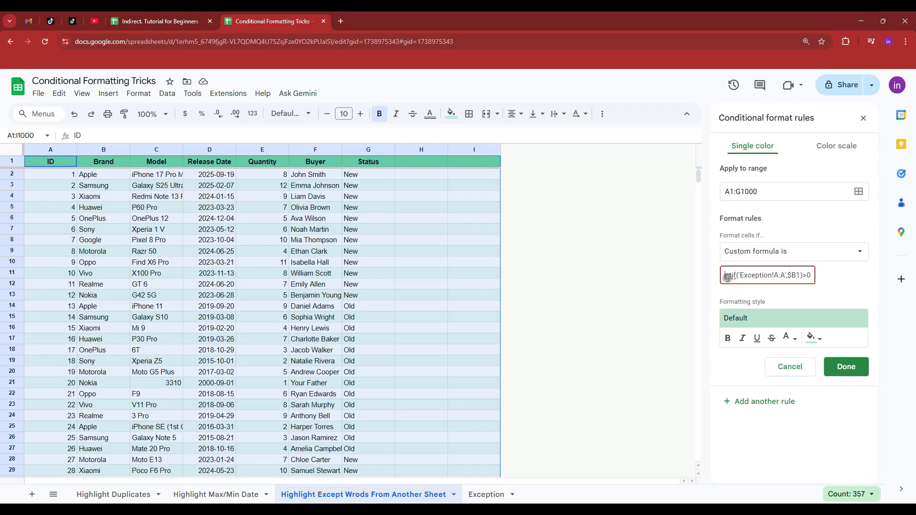
Copy the rule's formula into cell I2 as =countif('Exception!A:A',$B1)>0 to test it
key("ctrl+a")
key("ctrl+c")
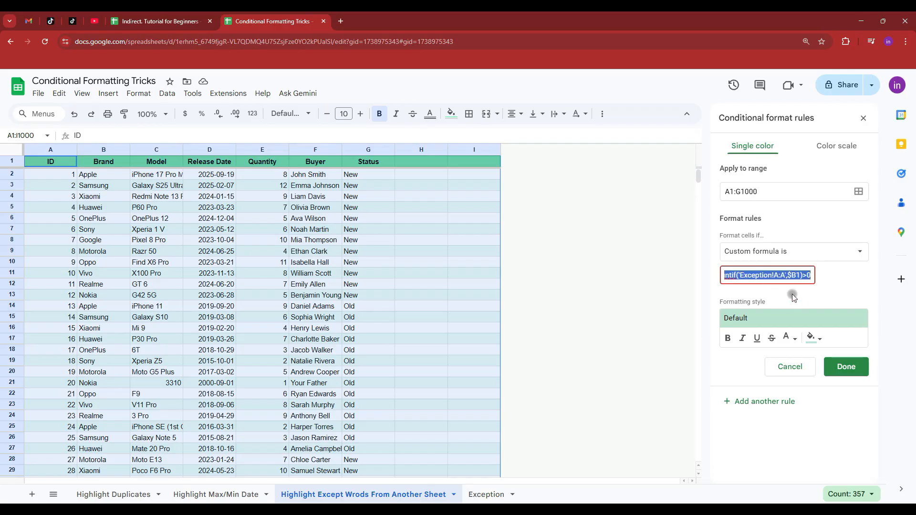
left_click(467, 175)
type("=")
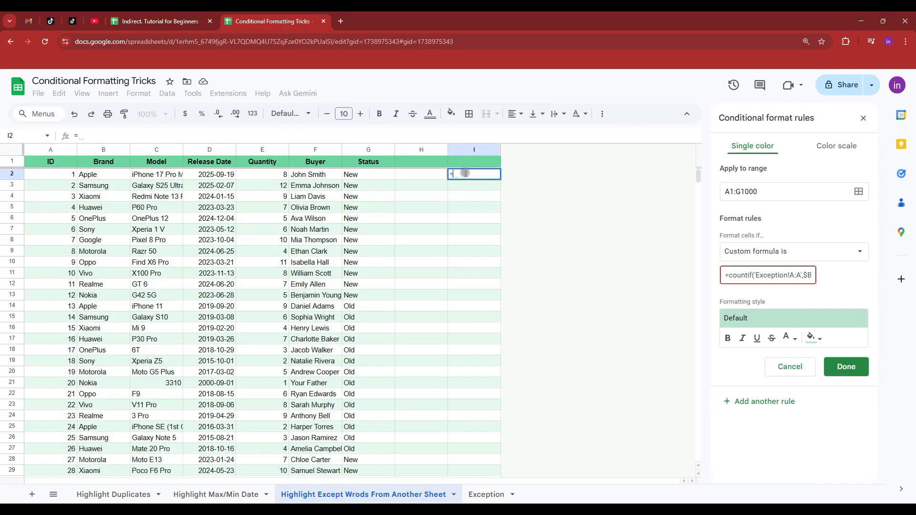
key("ctrl+v")
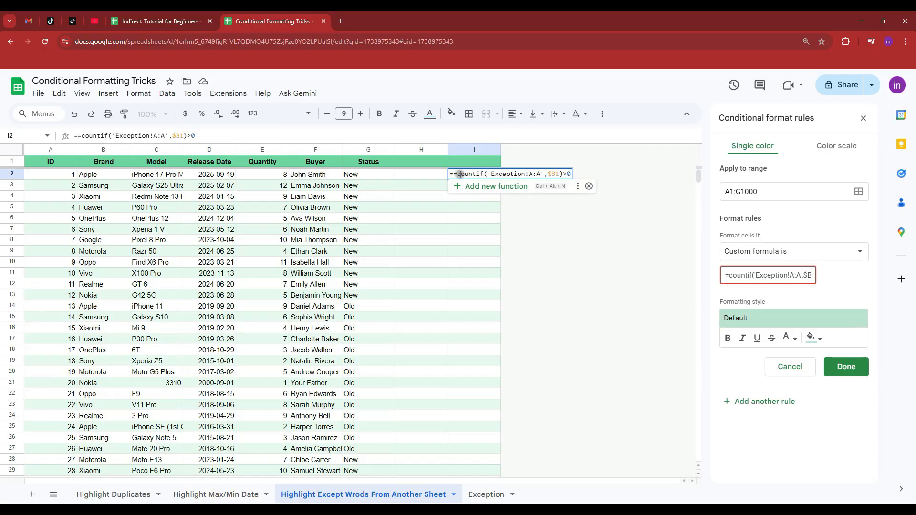
key("BackSpace")
key("Return")
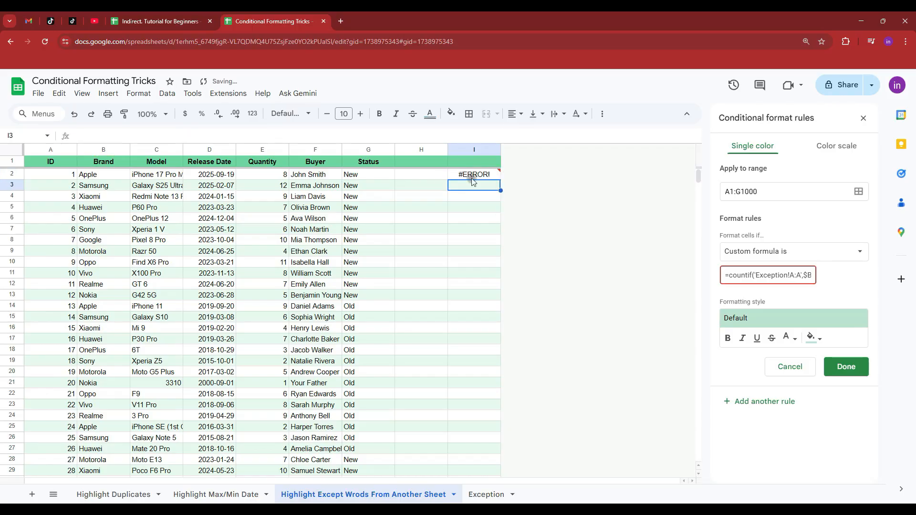
Remove the quotation marks from I2's formula so it reads =countif(Exception!A:A,$B1)>0
left_click(492, 173)
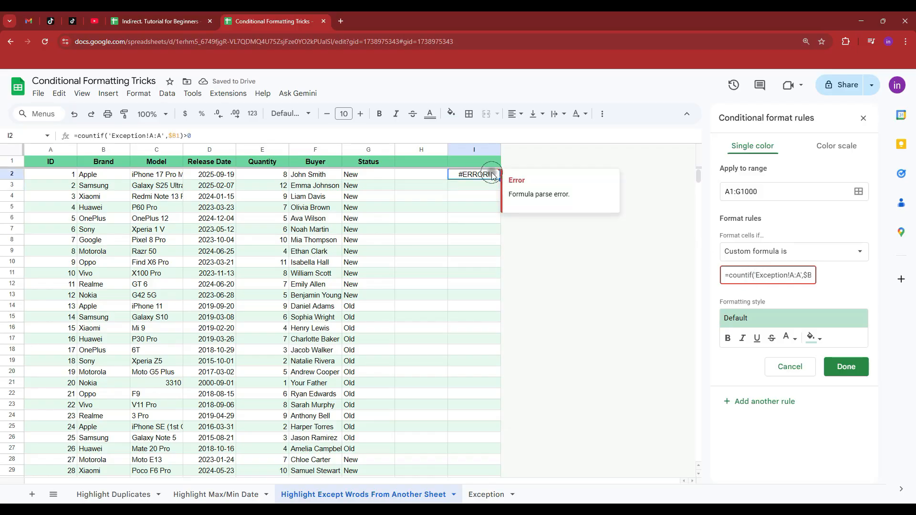
left_click(164, 136)
key("BackSpace")
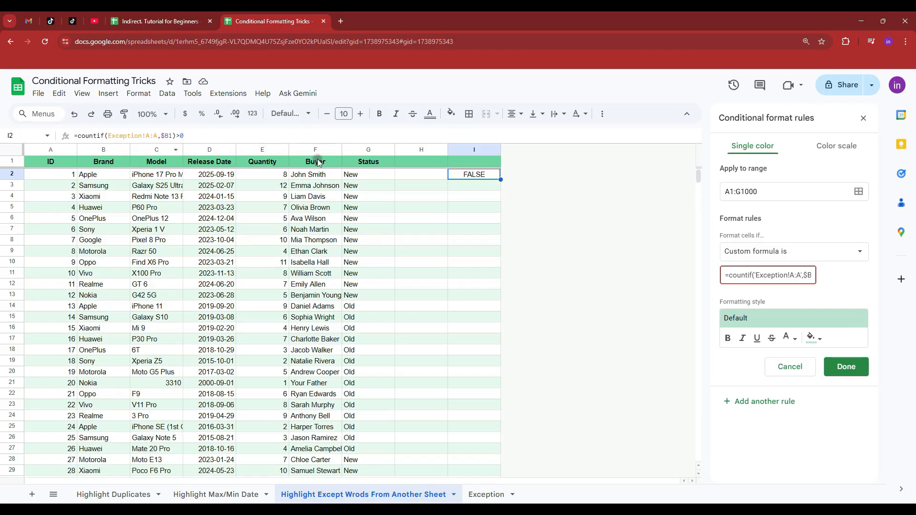
Correct the sheet reference in the rule's custom formula to 'Exception'!A:A
left_click_drag(751, 276, 888, 281)
left_click(794, 272)
left_click(801, 277)
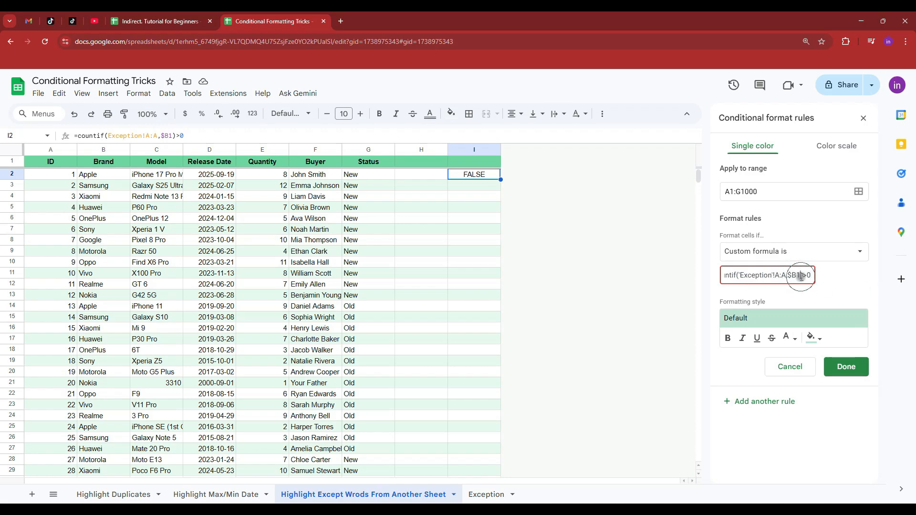
Fill the test formula from I2 down to I23 and inspect cell I14
left_click(470, 177)
left_click_drag(501, 178, 494, 406)
left_click(474, 307)
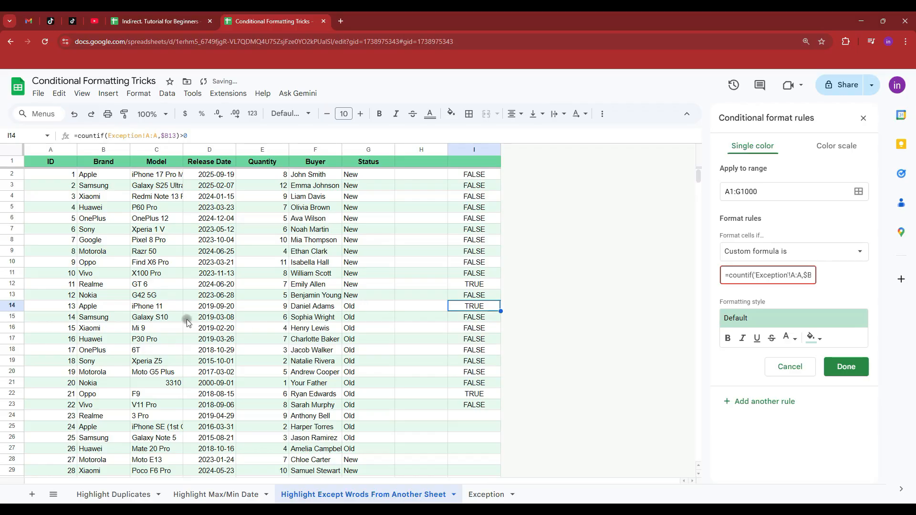
Change I2's formula to =countif(Exception!A:A,$B2)>0 and fill it down to I26
key("ctrl+Up")
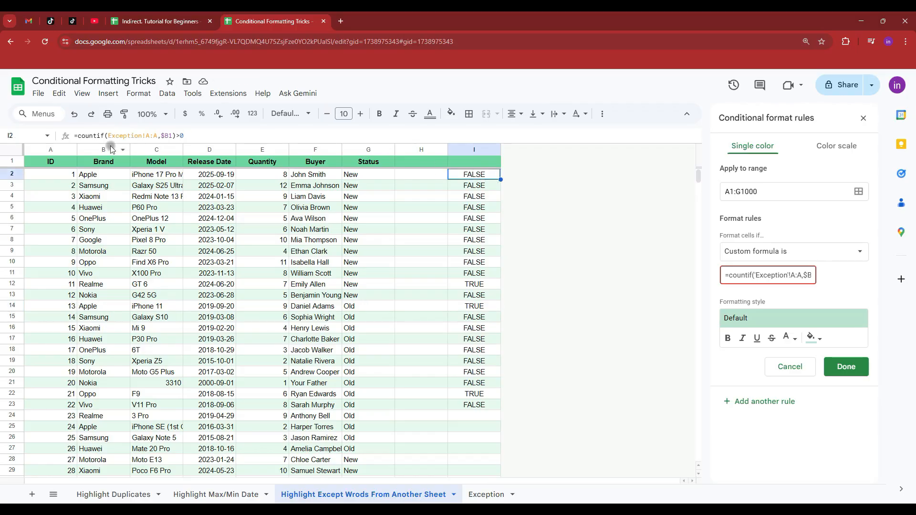
left_click(173, 136)
key("BackSpace")
type("2")
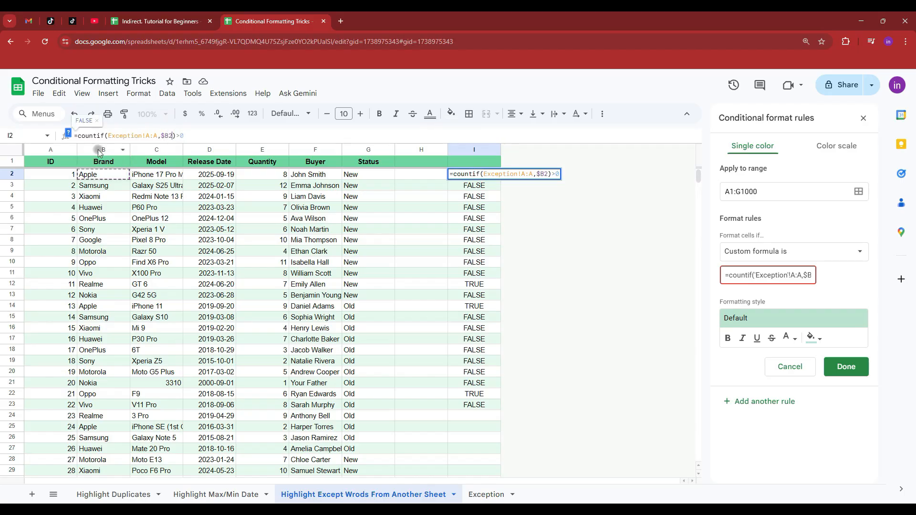
key("Return")
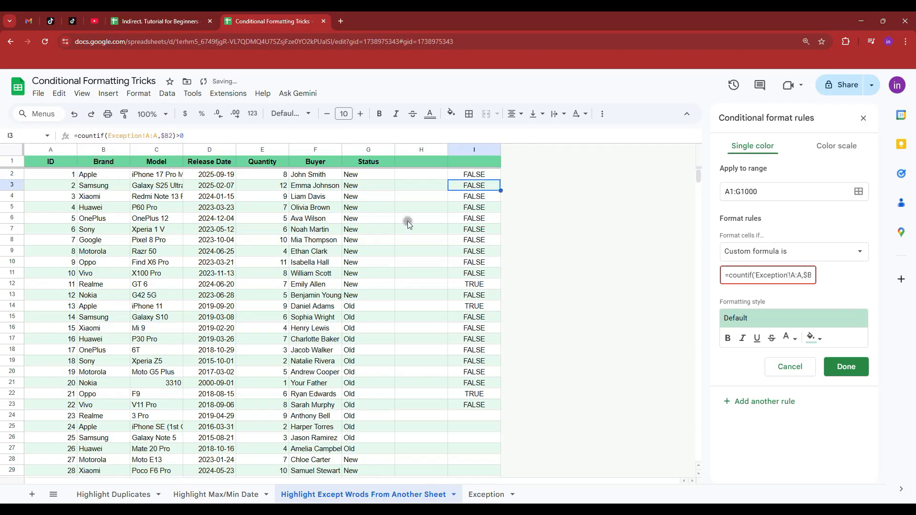
left_click(489, 175)
left_click_drag(501, 180, 497, 276)
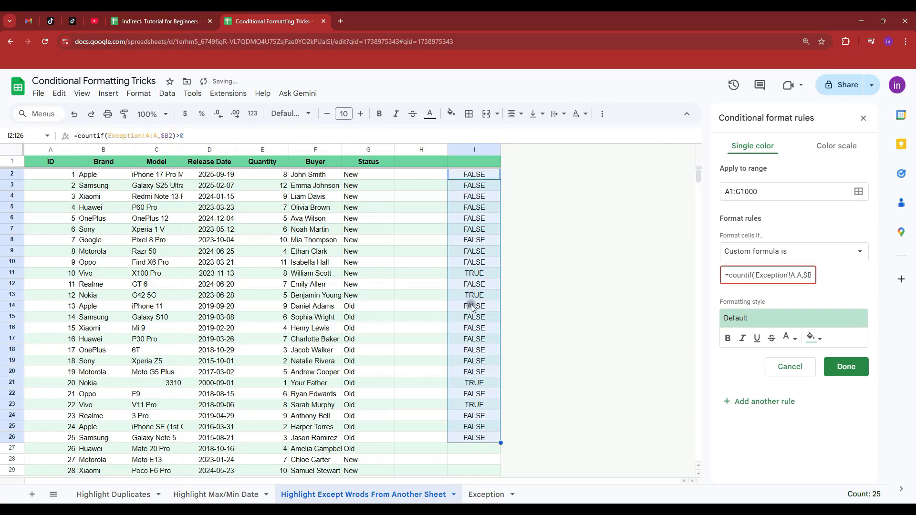
Compare the TRUE results in column I with the Vivo and Nokia rows and the brands on the Exception sheet
left_click(473, 296)
left_click(89, 296)
left_click_drag(493, 301, 96, 296)
left_click_drag(480, 274, 101, 273)
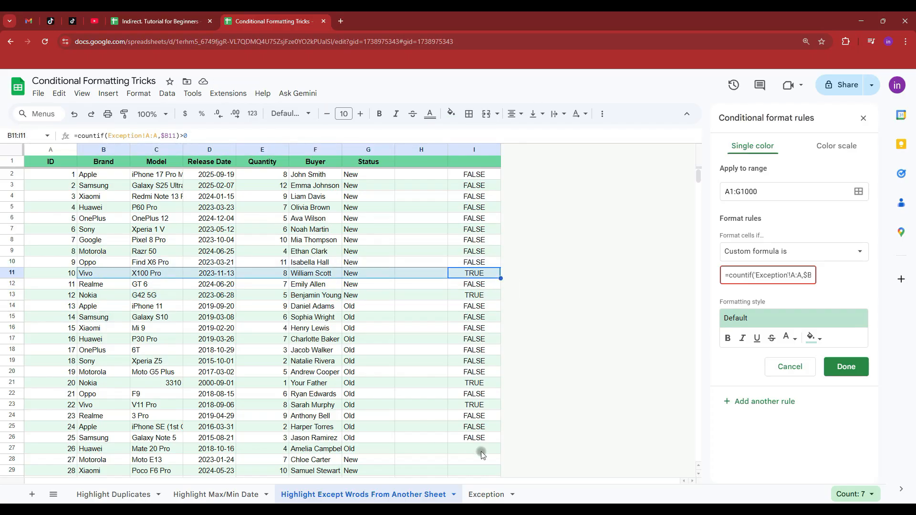
left_click(483, 494)
left_click(44, 163)
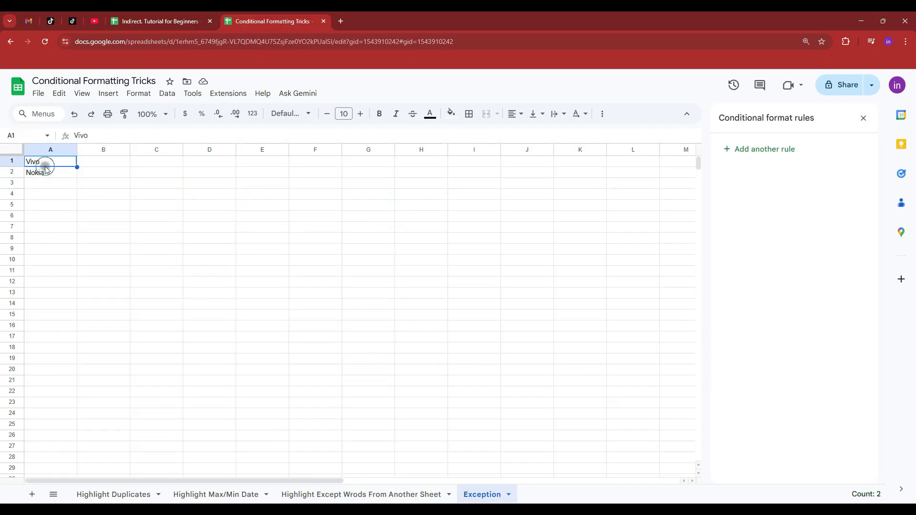
left_click(386, 495)
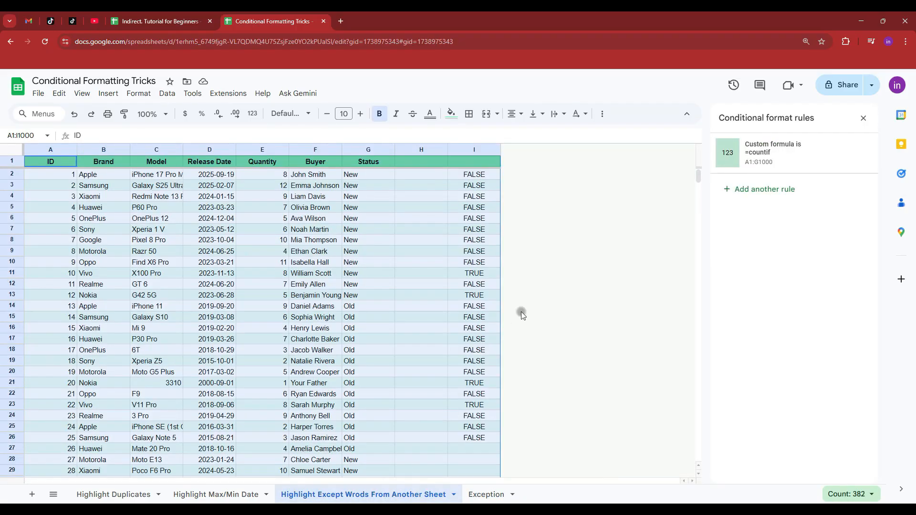
left_click(472, 276)
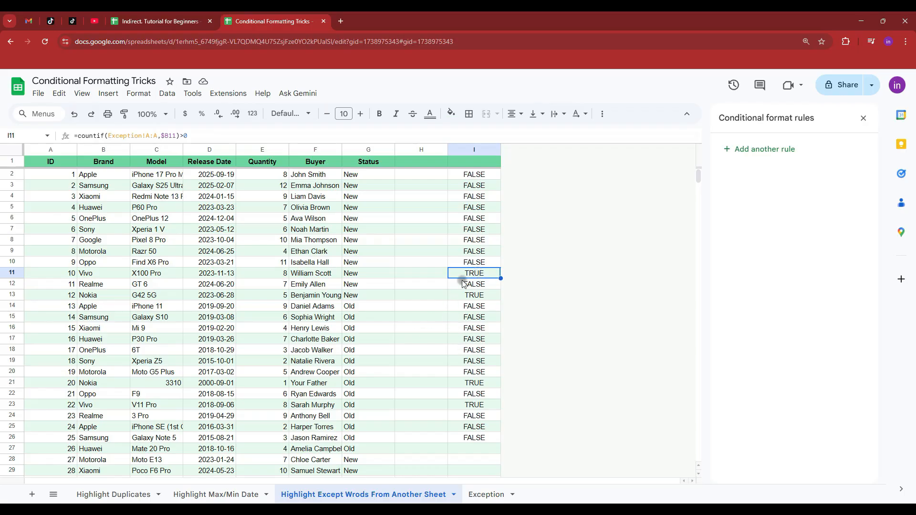
Reopen the A1:G1000 rule and replace its custom formula with =$I1
left_click(52, 149)
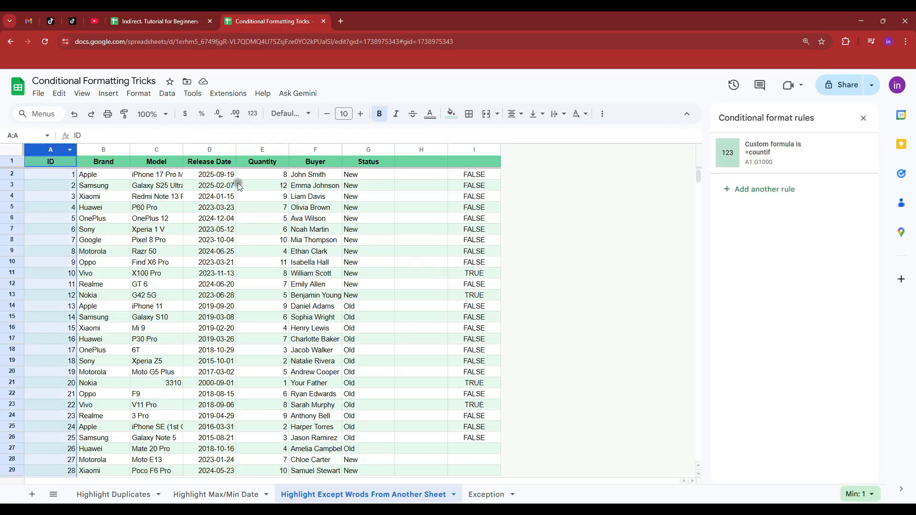
left_click(764, 151)
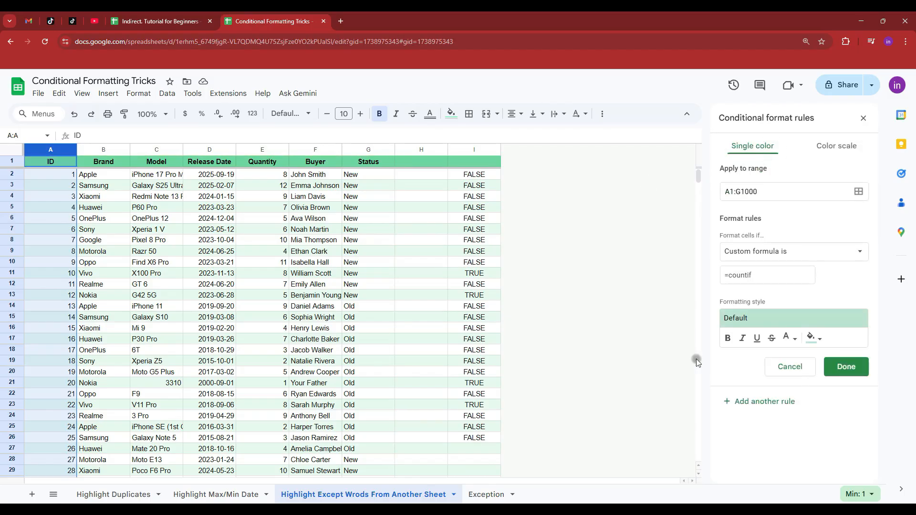
left_click(803, 370)
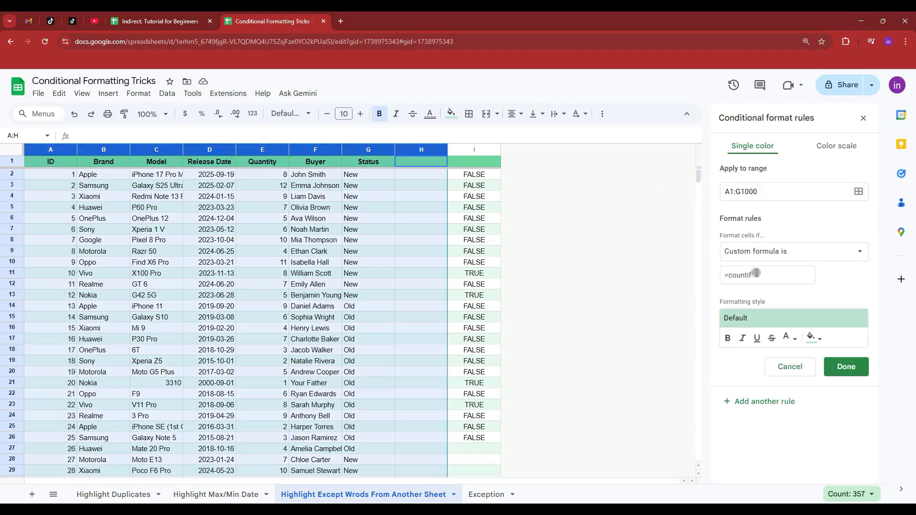
left_click_drag(755, 272, 725, 282)
type("=i$I1")
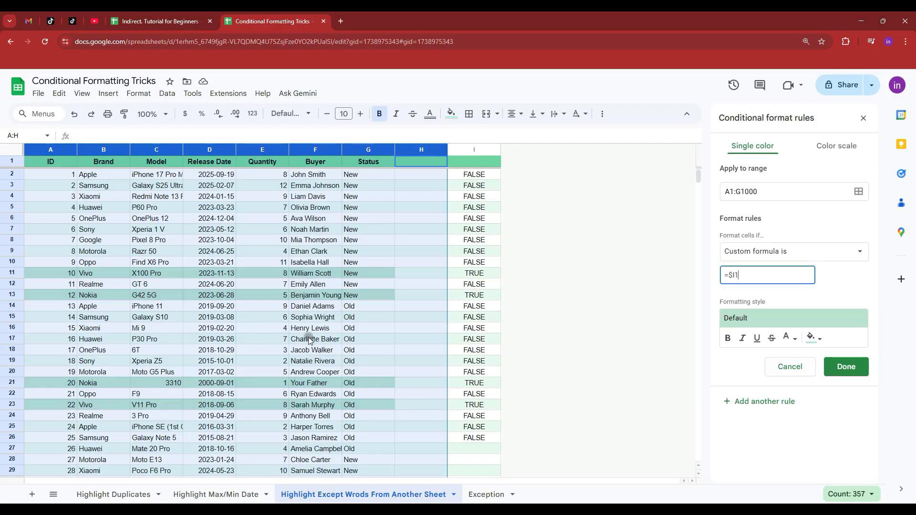
Compare the highlighted rows with the TRUE values in column I and the Exception sheet's brand list
left_click(475, 274)
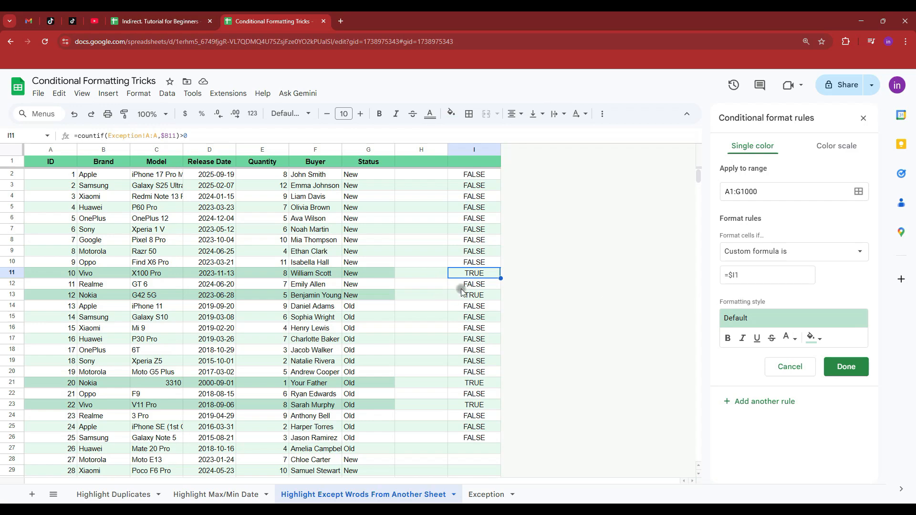
left_click(482, 496)
left_click(411, 494)
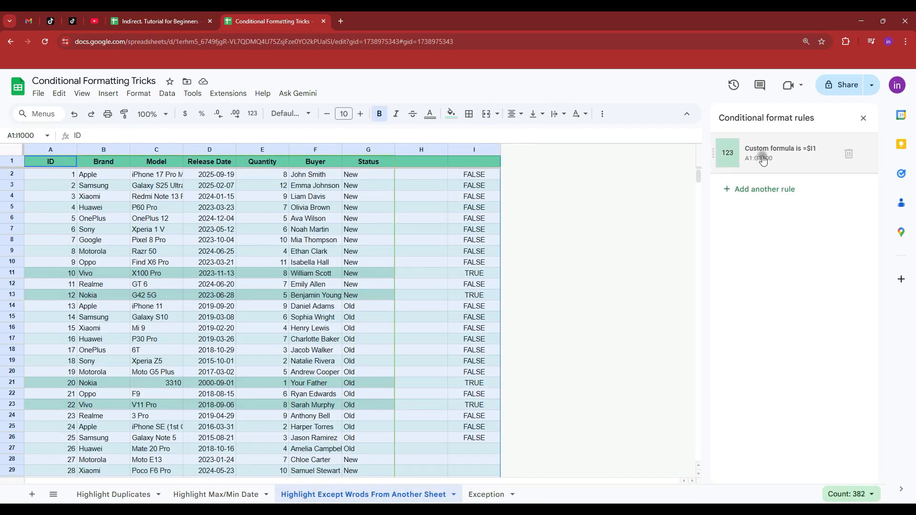
Look at the test formula in I2 and delete the conditional format rule based on =$I1
left_click(477, 176)
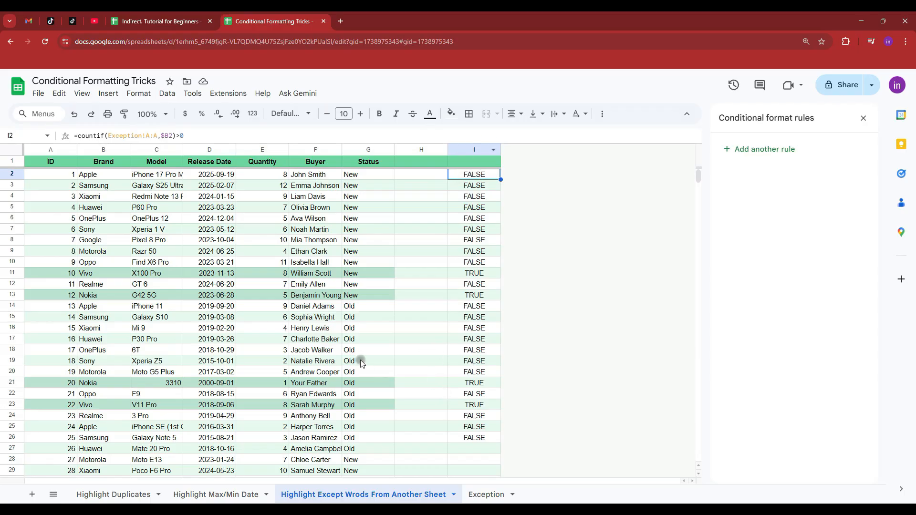
left_click(50, 149)
left_click(845, 150)
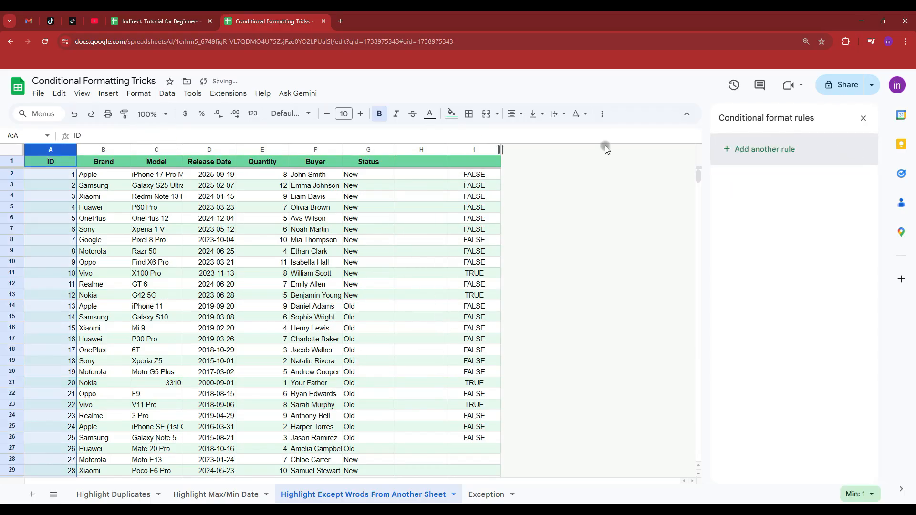
Add a conditional format rule for columns A:G that uses the Custom formula is condition
left_click(765, 148)
left_click(858, 191)
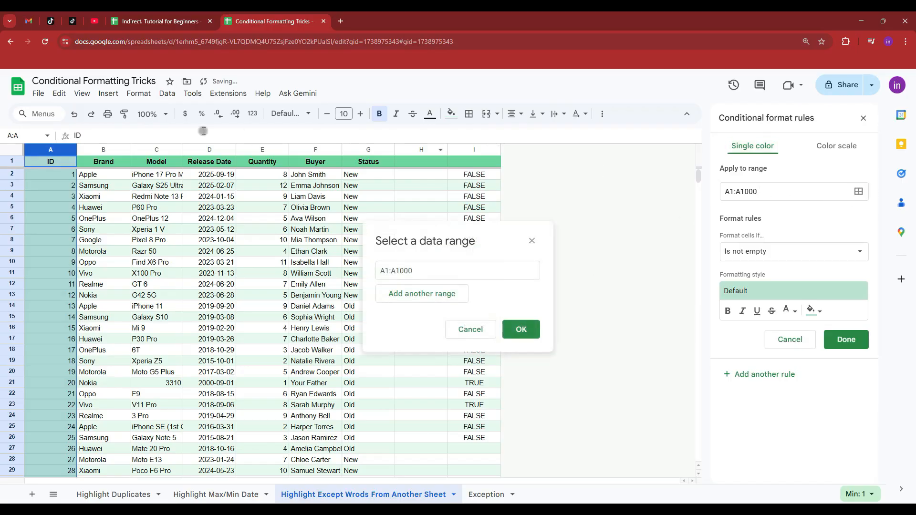
left_click(376, 150, "shift")
left_click(521, 329)
left_click(792, 252)
scroll(728, 470, "down", 2)
left_click(763, 492)
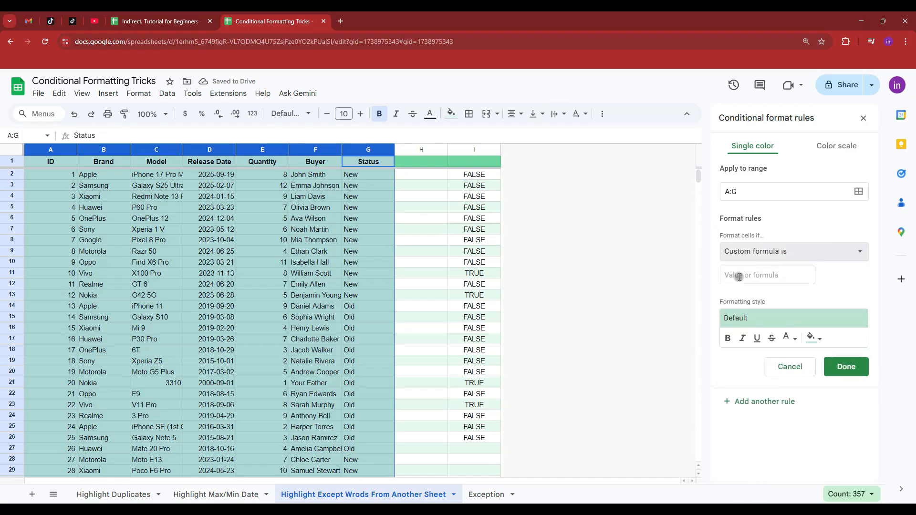
Copy the COUNTIF test formula from I2 into the new rule's custom formula
left_click(479, 178)
left_click_drag(226, 136, 81, 136)
key("ctrl+c")
left_click(758, 276)
key("ctrl+v")
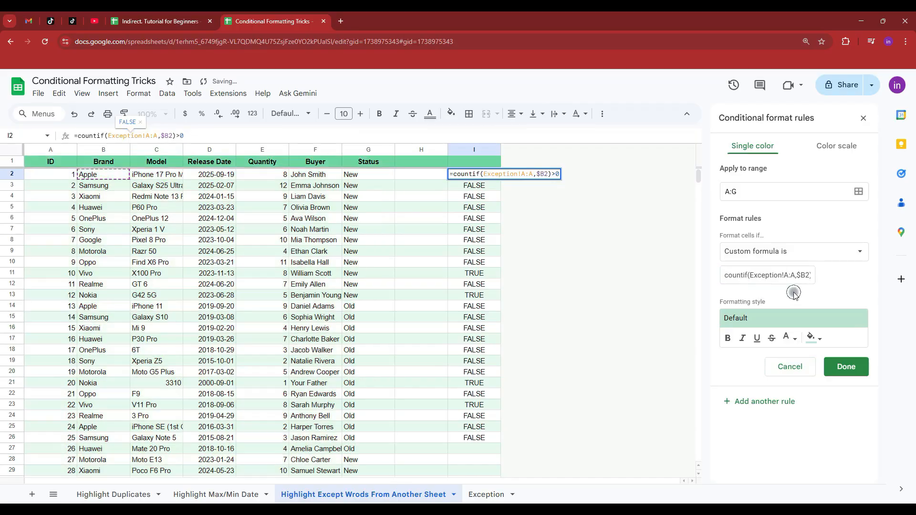
Change the brand reference in the rule's custom formula to $B1 to match the range's first row
left_click(803, 275)
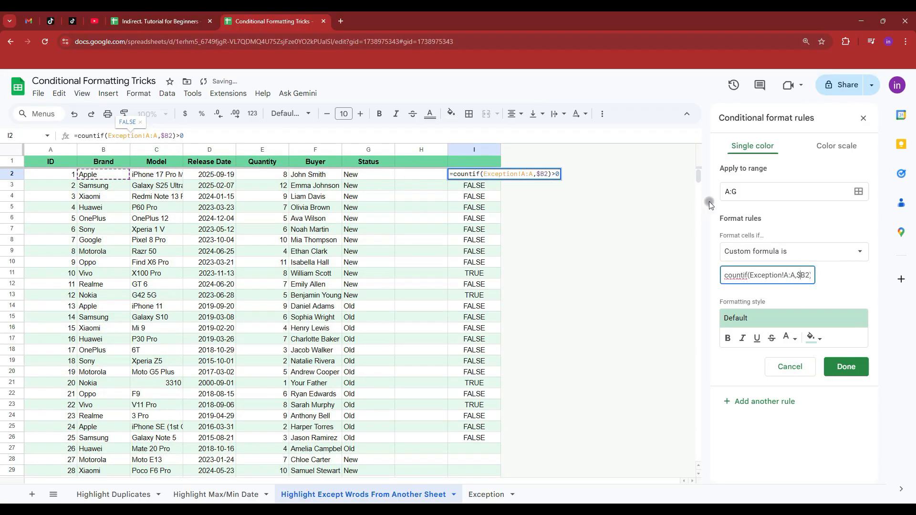
left_click(763, 203)
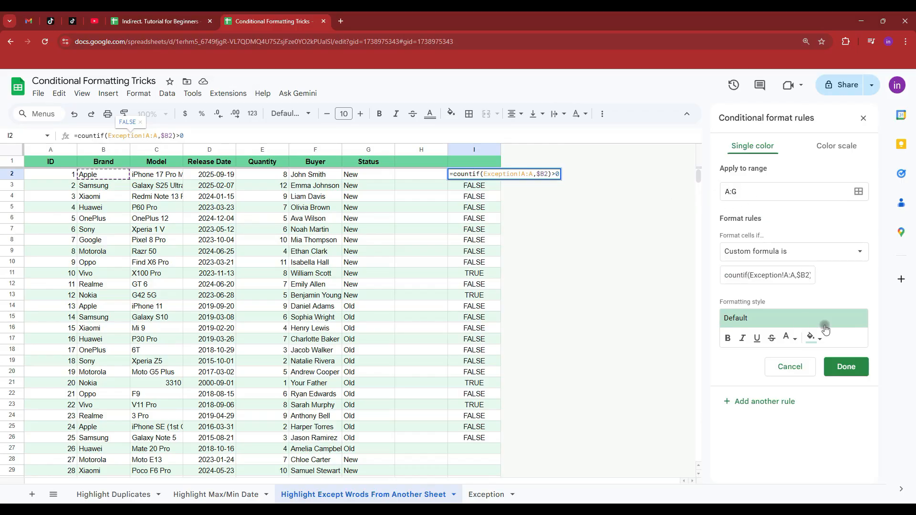
left_click_drag(804, 275, 801, 276)
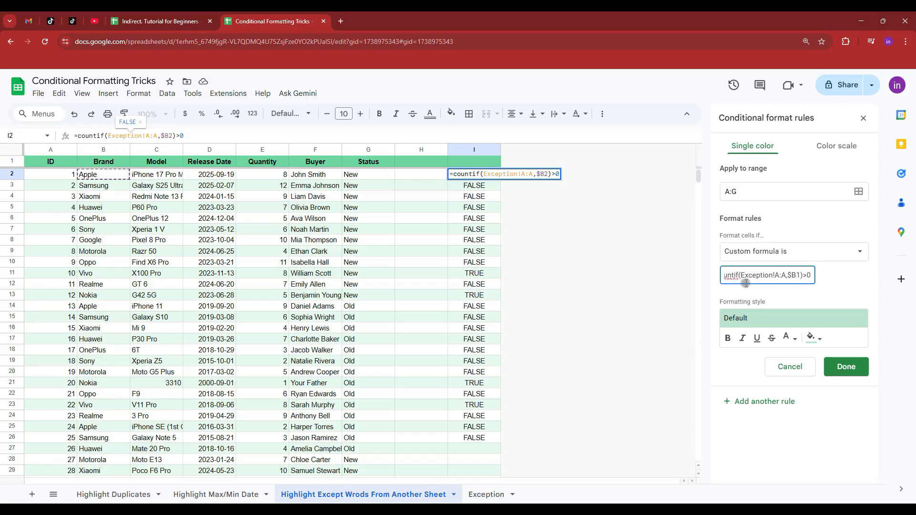
Wrap the Exception!A:A reference in the rule's custom formula in INDIRECT, with the reference in double quotes
type("indirect(\"")
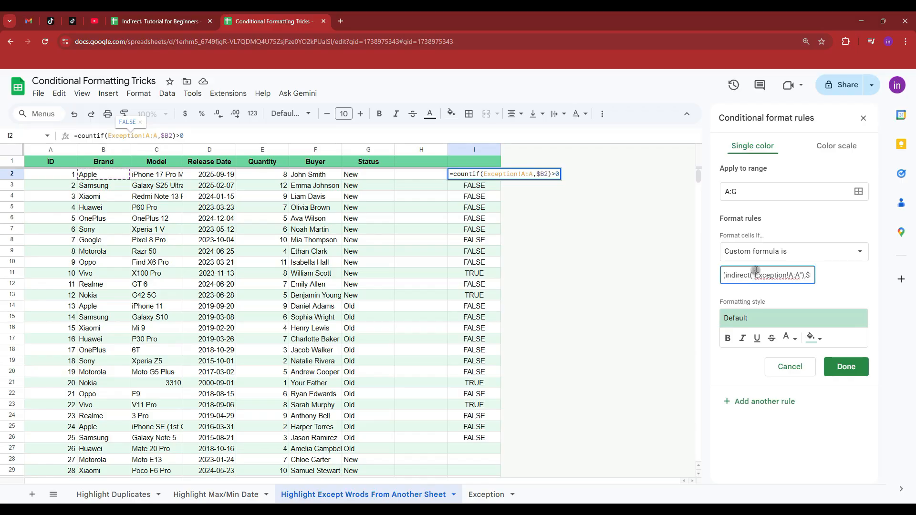
left_click(756, 275)
type("'")
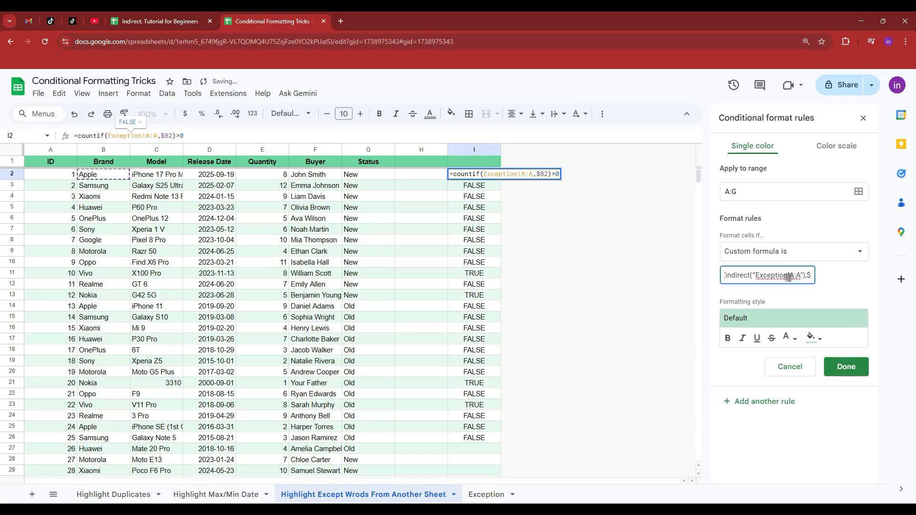
type("'")
left_click(806, 294)
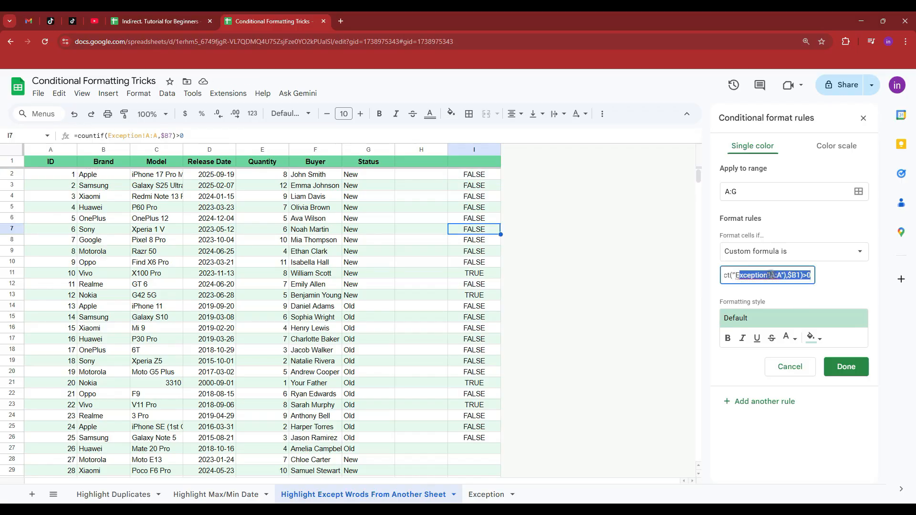
Make the Exception reference absolute as $A:$A and put an equals sign at the start of the custom formula
left_click(771, 276)
type("$")
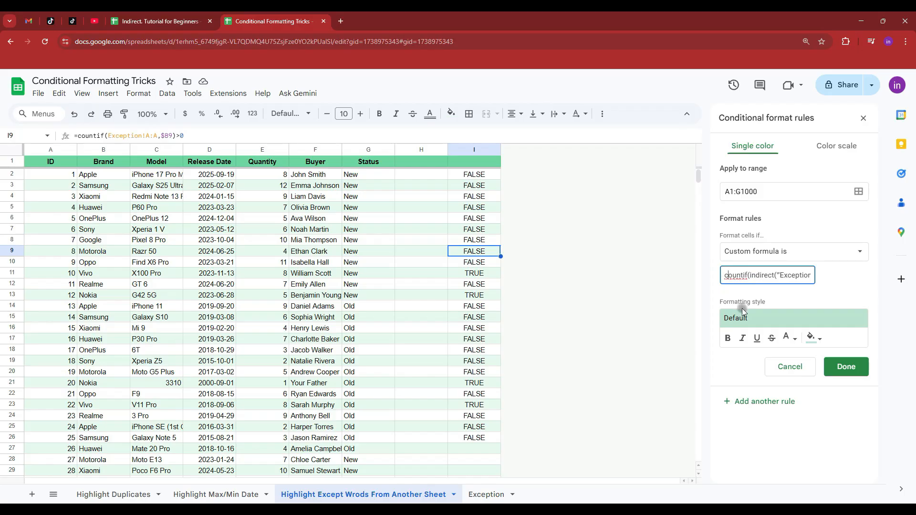
type("=")
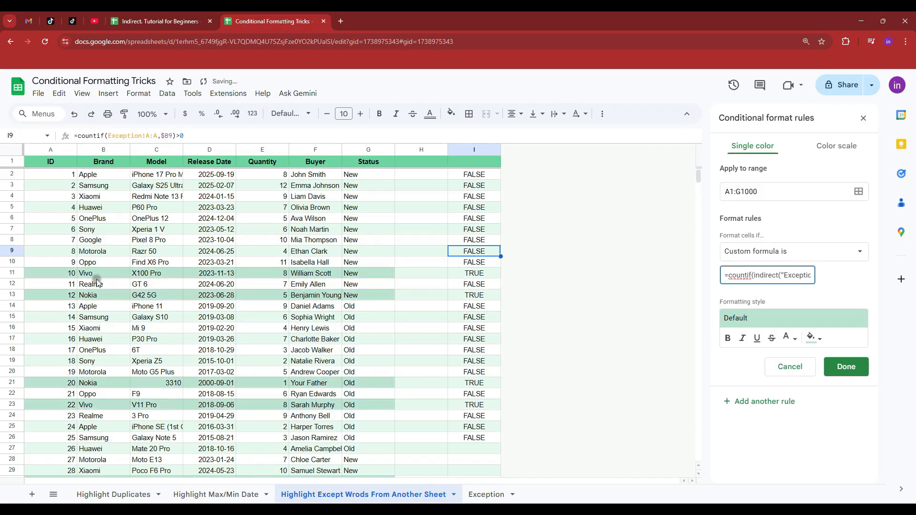
Check the highlighted Vivo row and clear the test formulas from I1:I30
left_click_drag(57, 274, 365, 276)
left_click(365, 277)
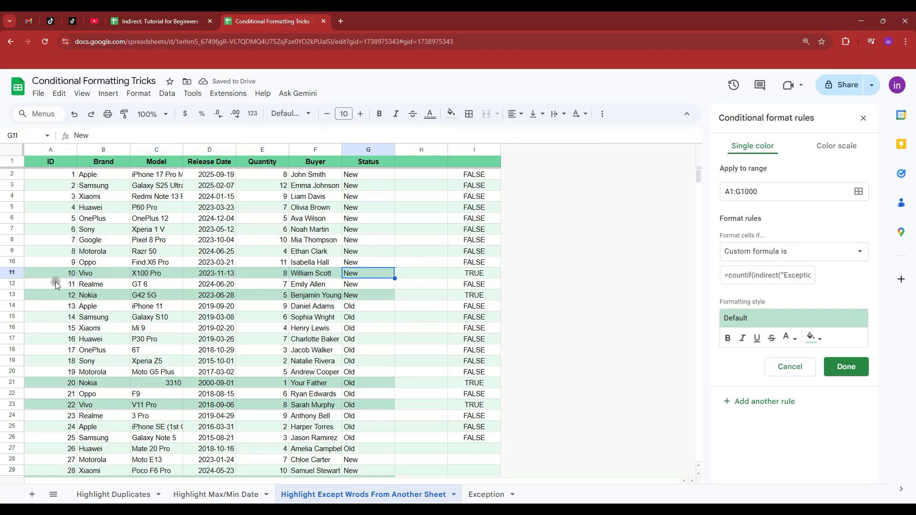
left_click_drag(477, 162, 482, 477)
key("Delete")
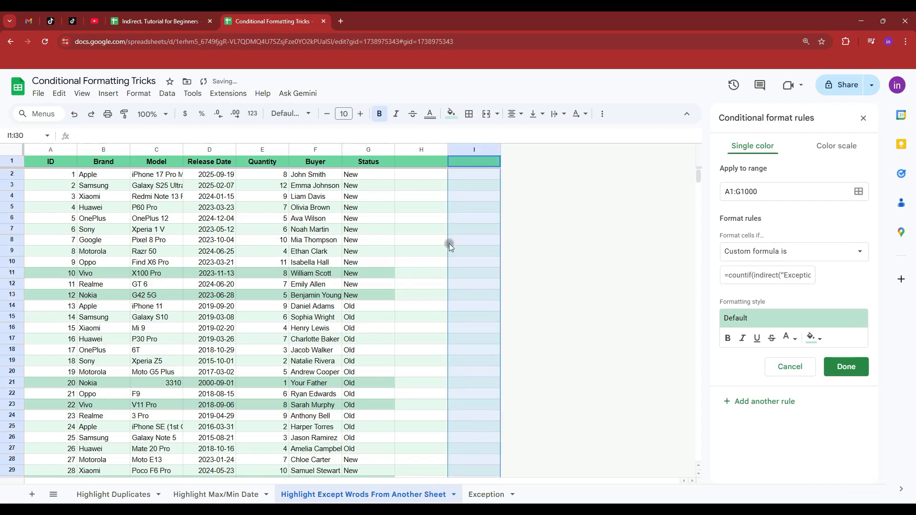
left_click(470, 174)
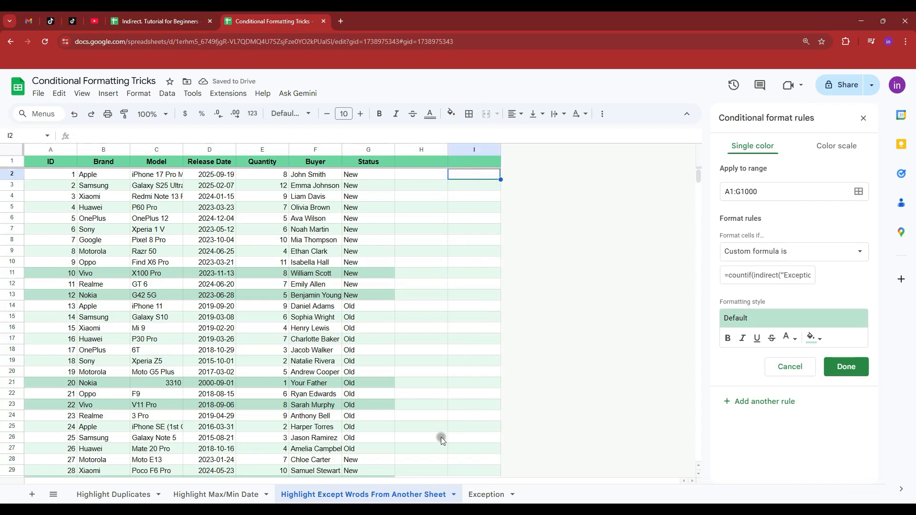
Copy the brand Huawei from B17 into cell A3 of the Exception sheet
left_click(484, 496)
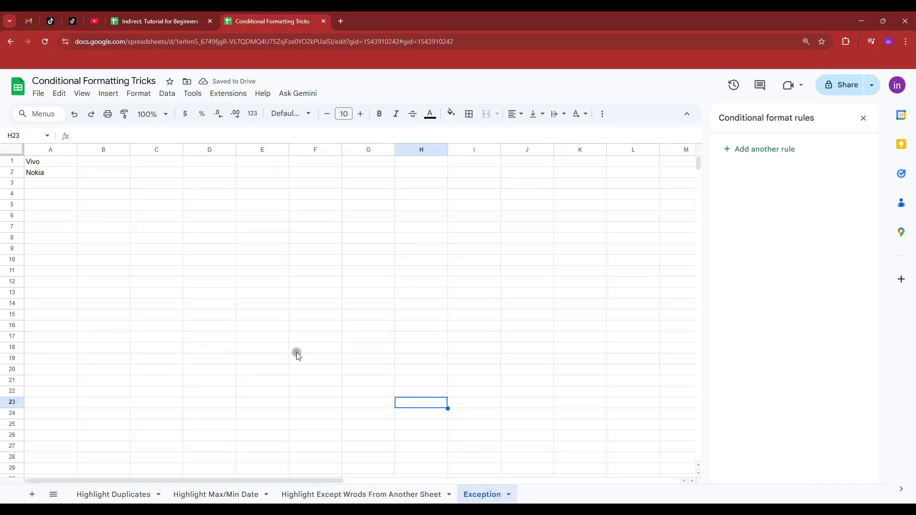
left_click(417, 499)
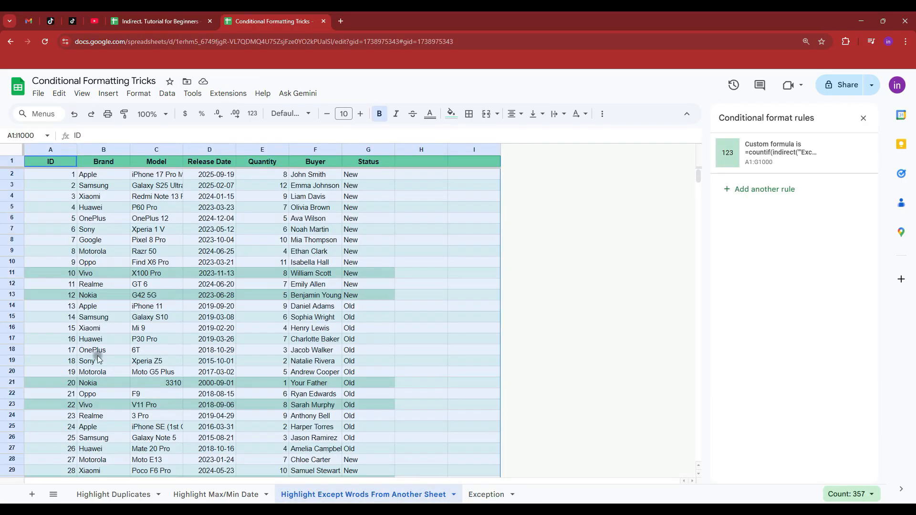
left_click(97, 340)
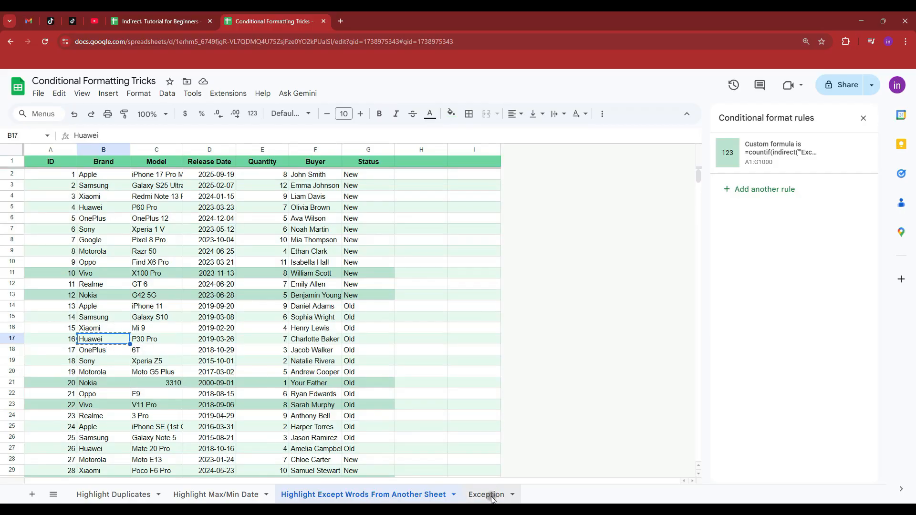
left_click(487, 496)
left_click(55, 184)
key("ctrl+v")
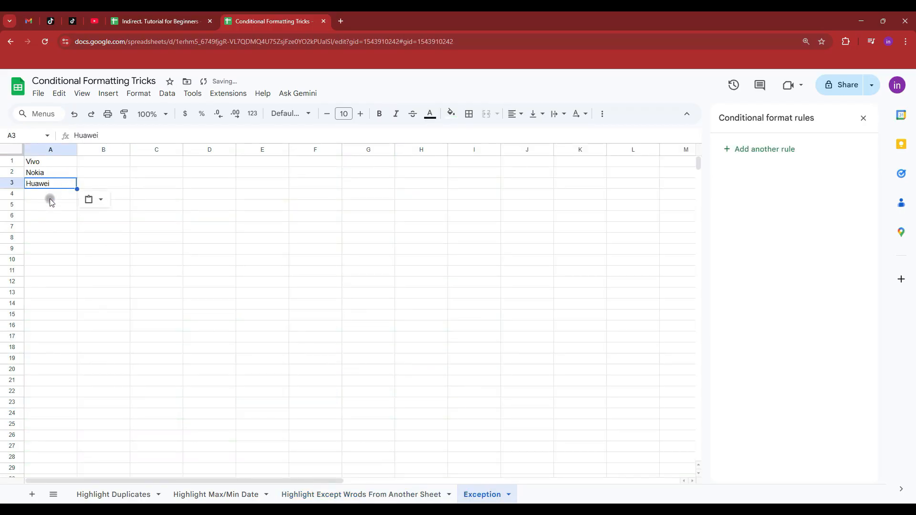
Compare the highlighted Huawei rows in the data sheet with the brand list on the Exception sheet
left_click(421, 494)
left_click_drag(98, 339, 368, 338)
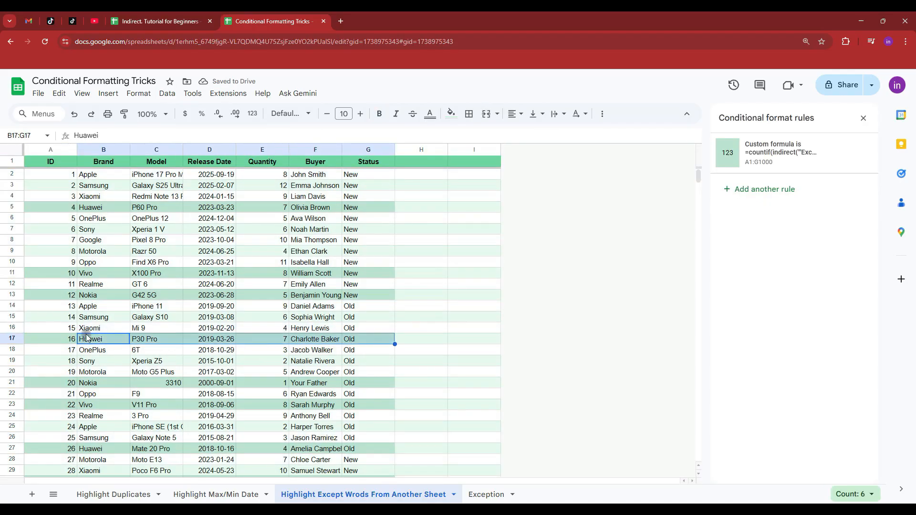
left_click(491, 496)
left_click_drag(39, 163, 22, 225)
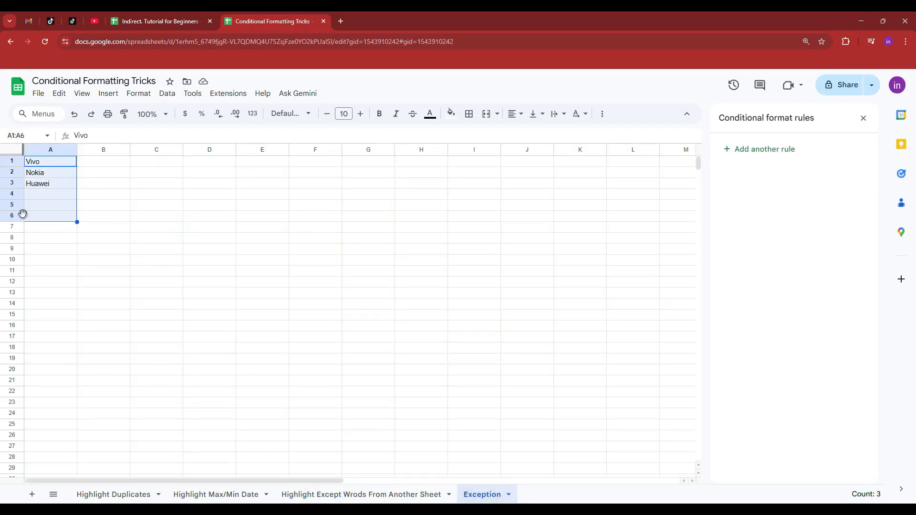
left_click(41, 193)
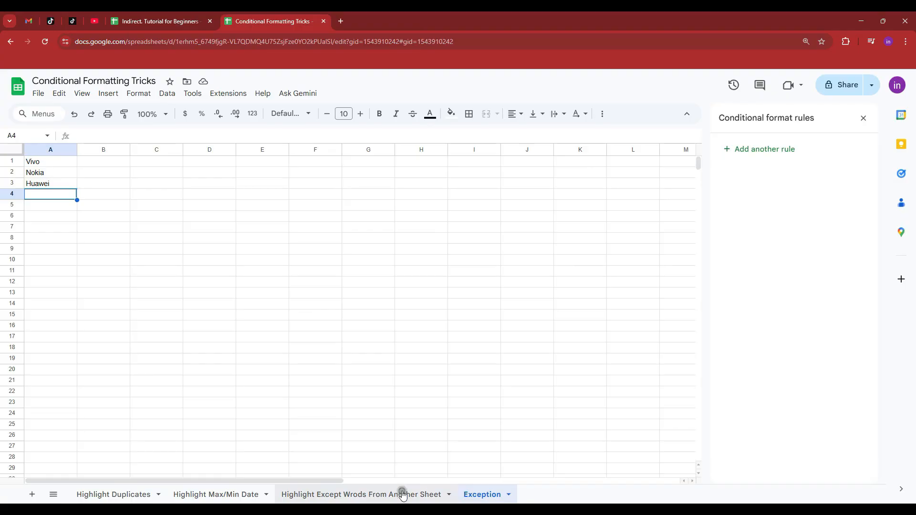
left_click(400, 494)
left_click_drag(66, 208, 365, 209)
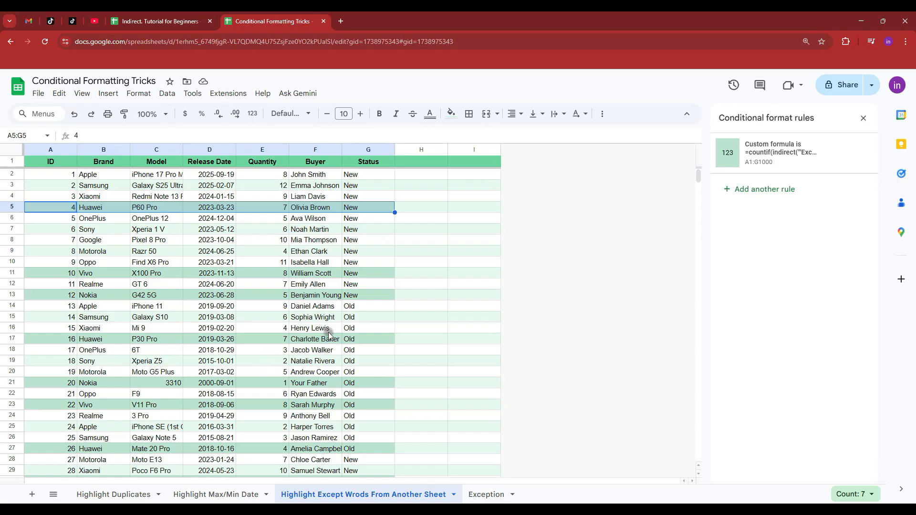
left_click(357, 317)
Reopen the A1:G1000 rule to review its COUNTIF and INDIRECT custom formula, and close it without edits
left_click(802, 152)
left_click_drag(725, 276, 817, 276)
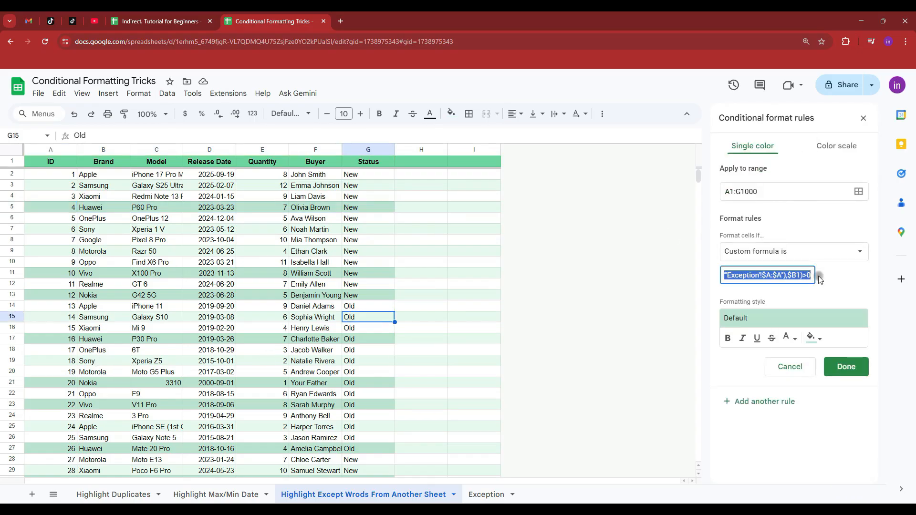
left_click(774, 275)
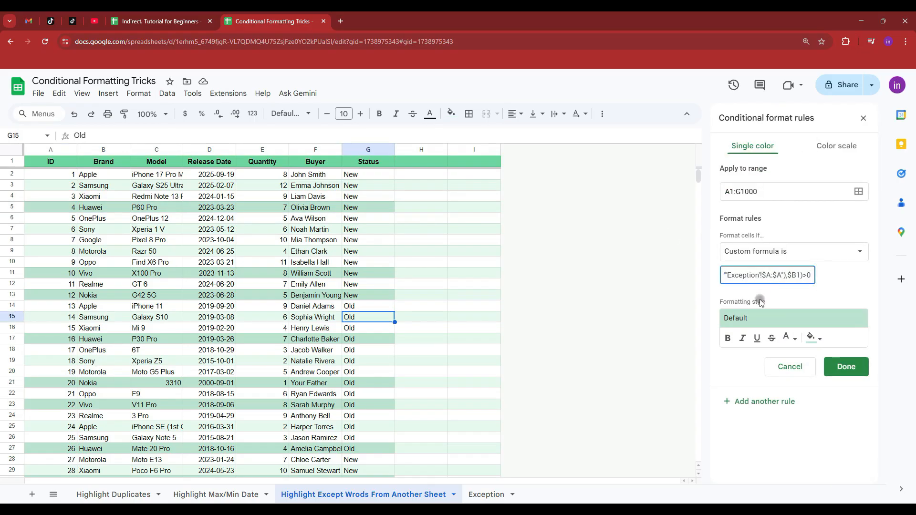
left_click(844, 367)
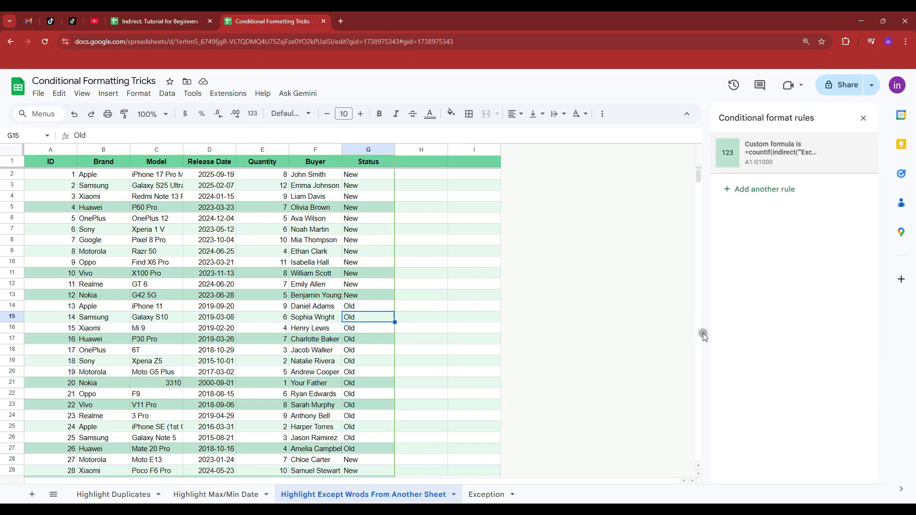